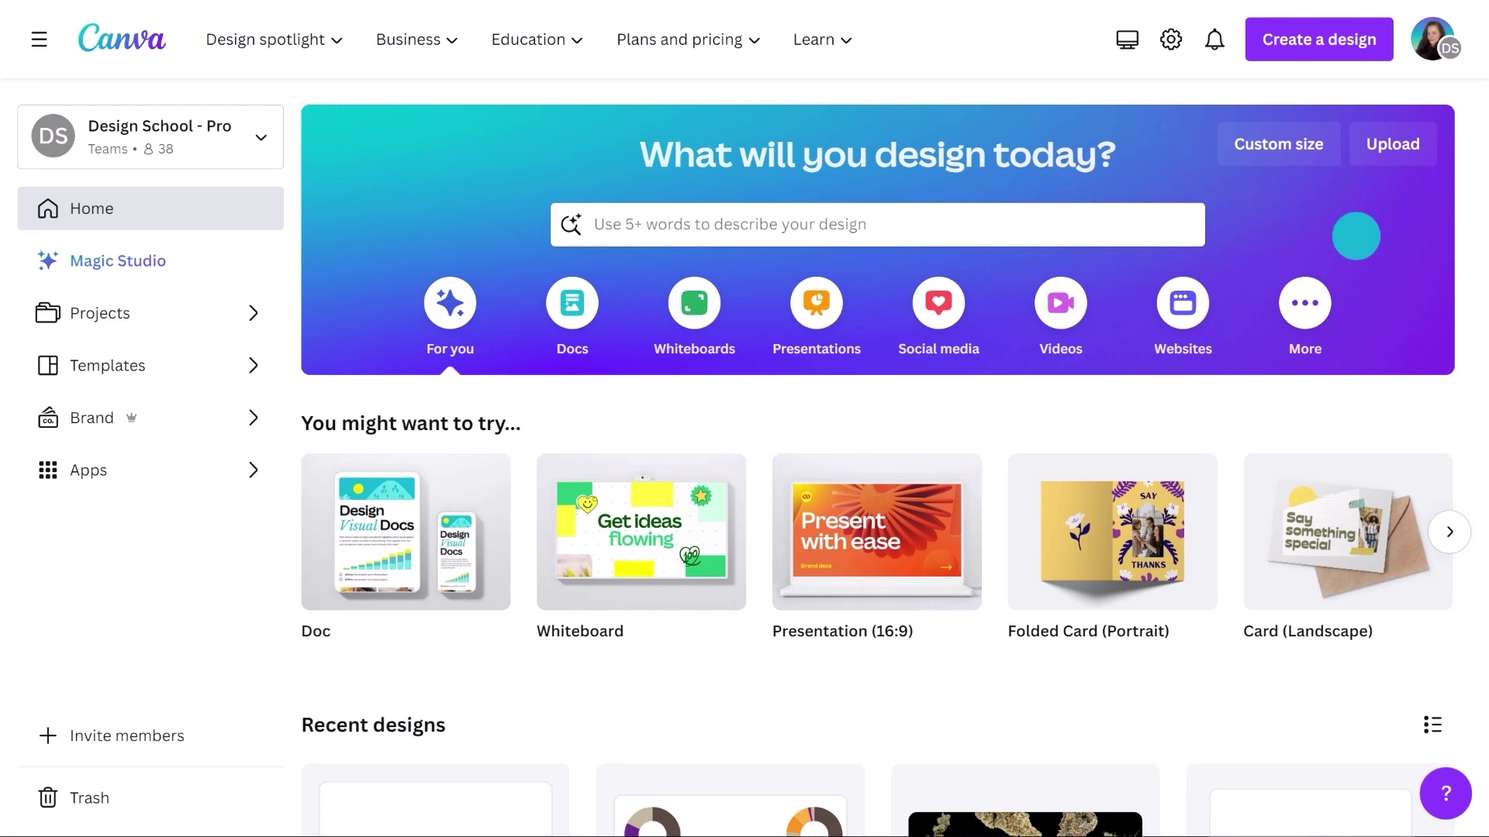
# Search the templates for "valentines folded card"
pyautogui.click(1085, 224)
pyautogui.write('Va')
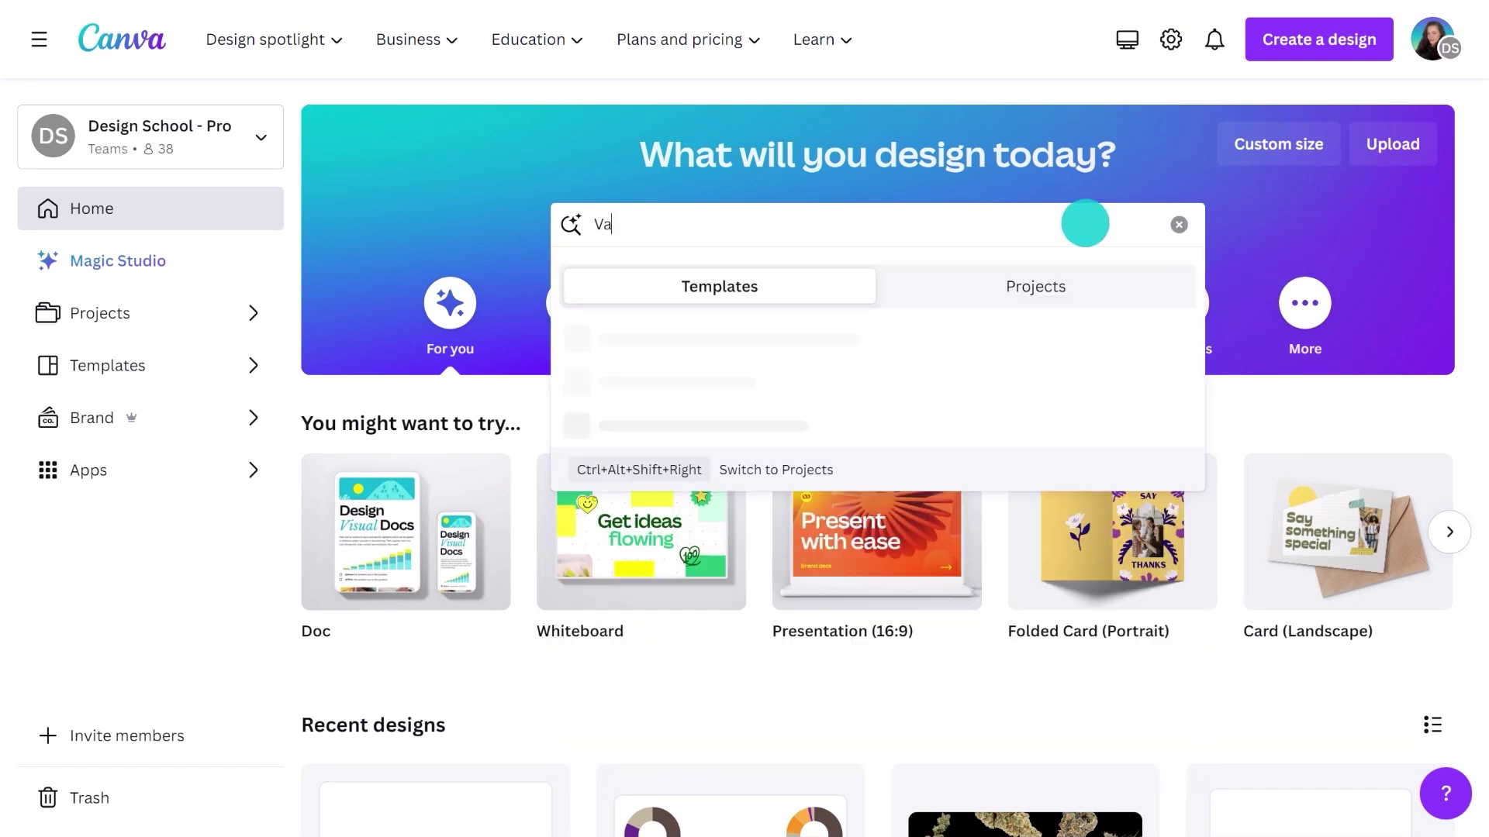
pyautogui.write('lentines folded card')
pyautogui.press('Return')
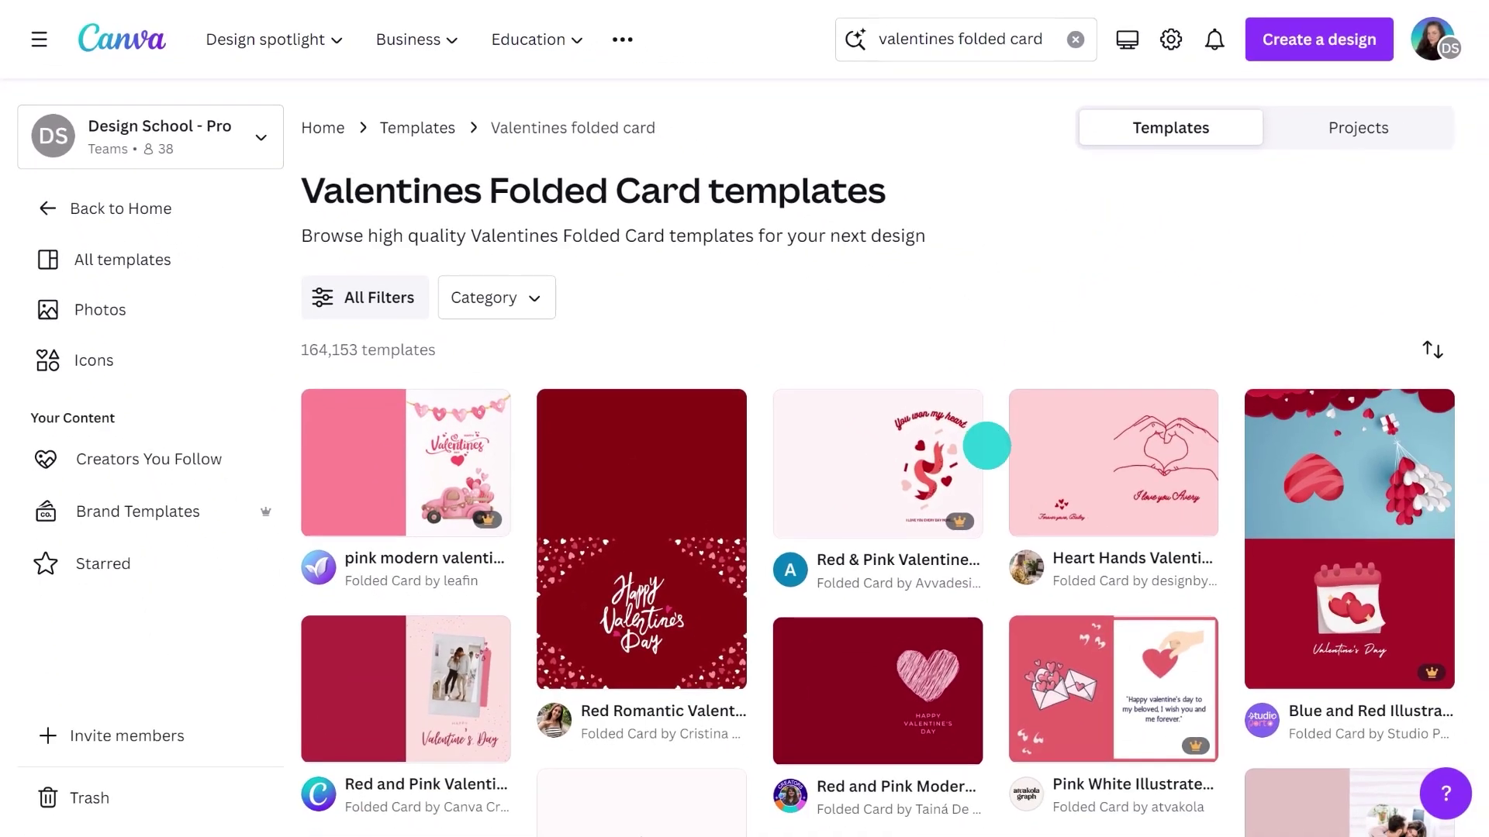
# Browse the results and open the Pink and Cream Illustrated Valentine's Day Folded Card Portrait template for customizing
pyautogui.scroll(-8, 987, 442)
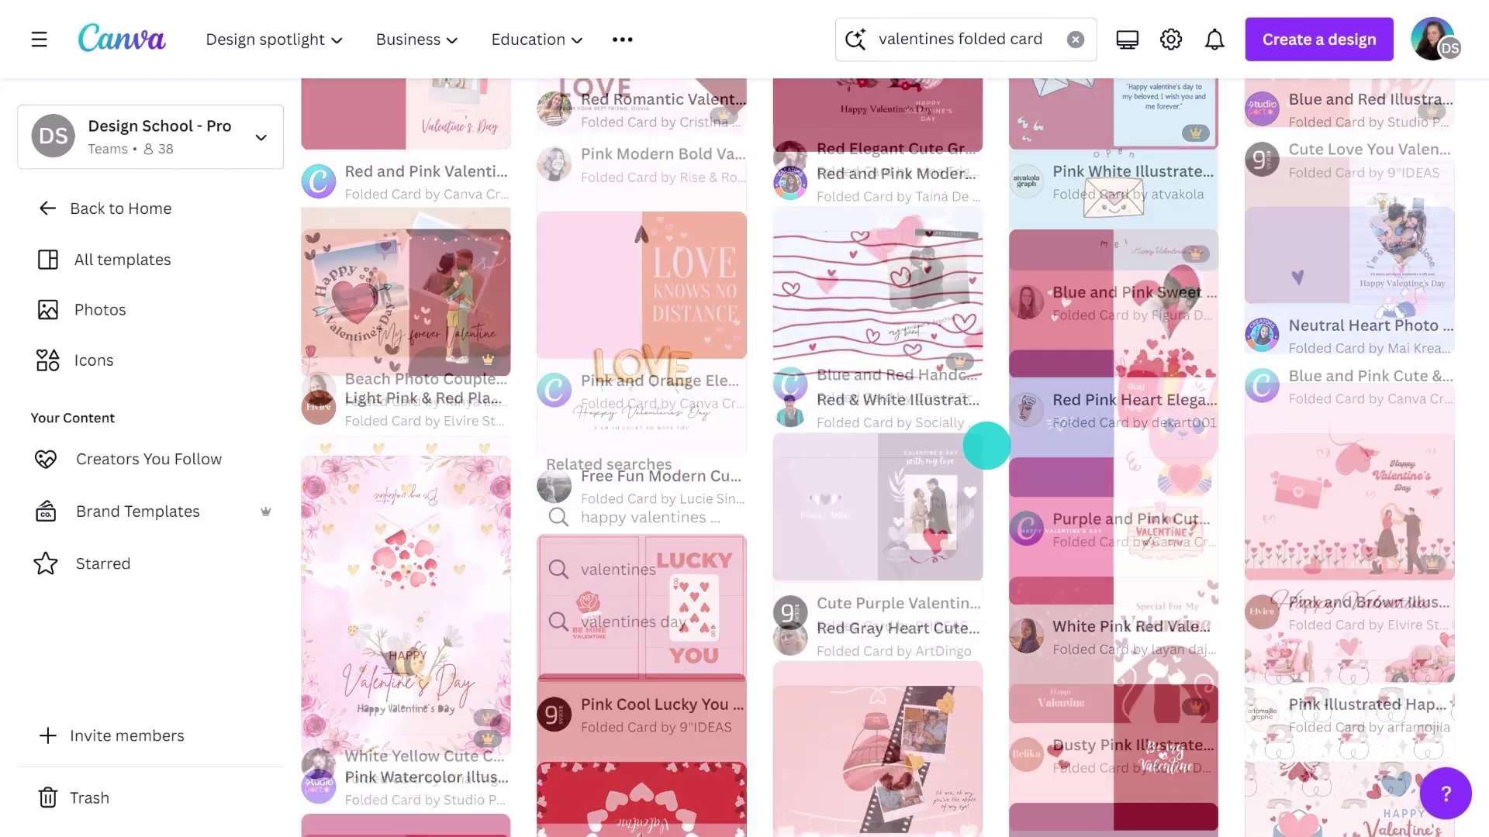
pyautogui.scroll(-10, 987, 446)
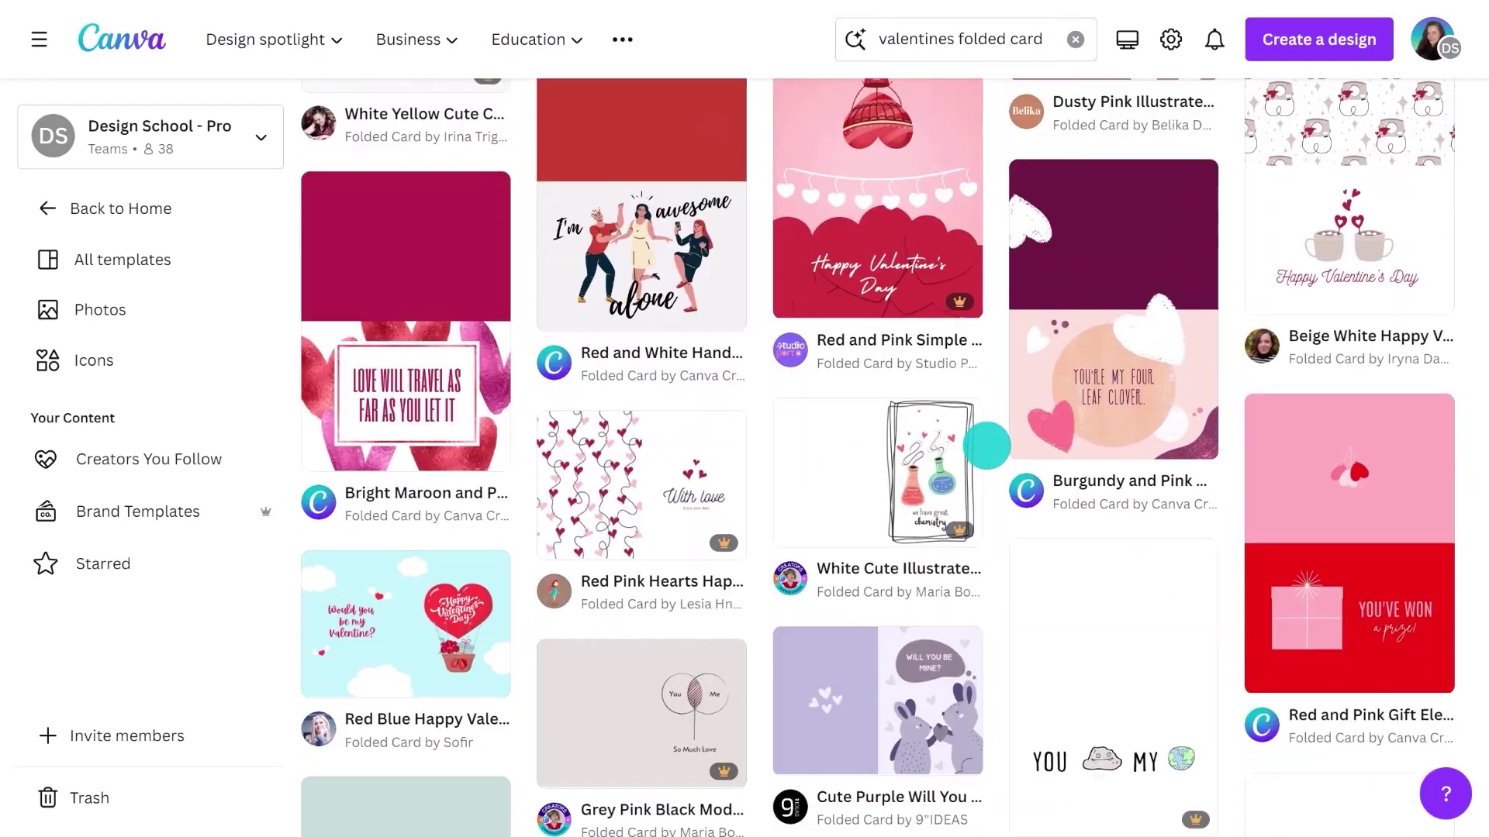
pyautogui.scroll(-2, 985, 443)
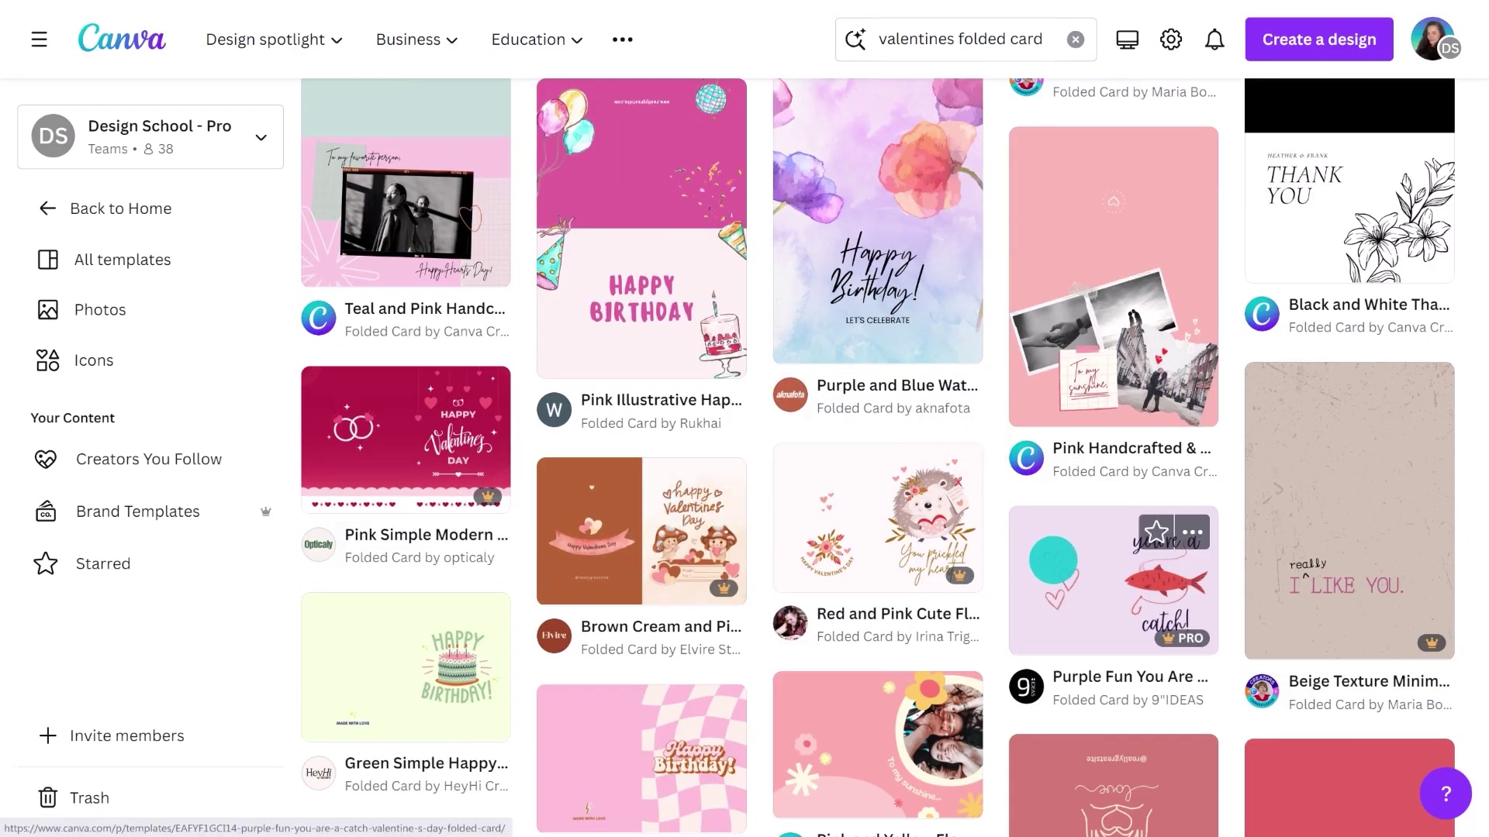
pyautogui.scroll(-9, 998, 558)
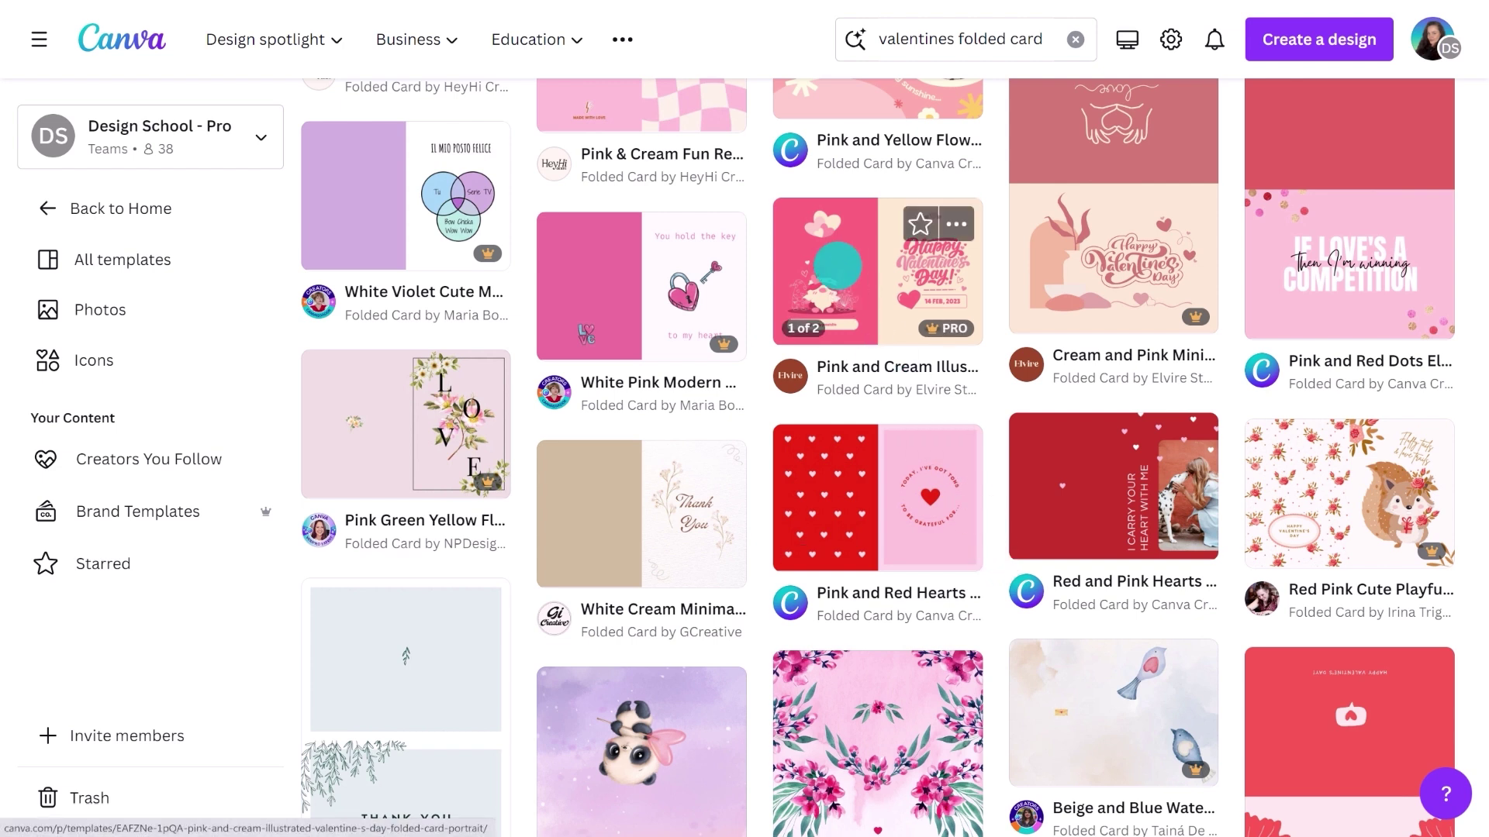
pyautogui.click(837, 265)
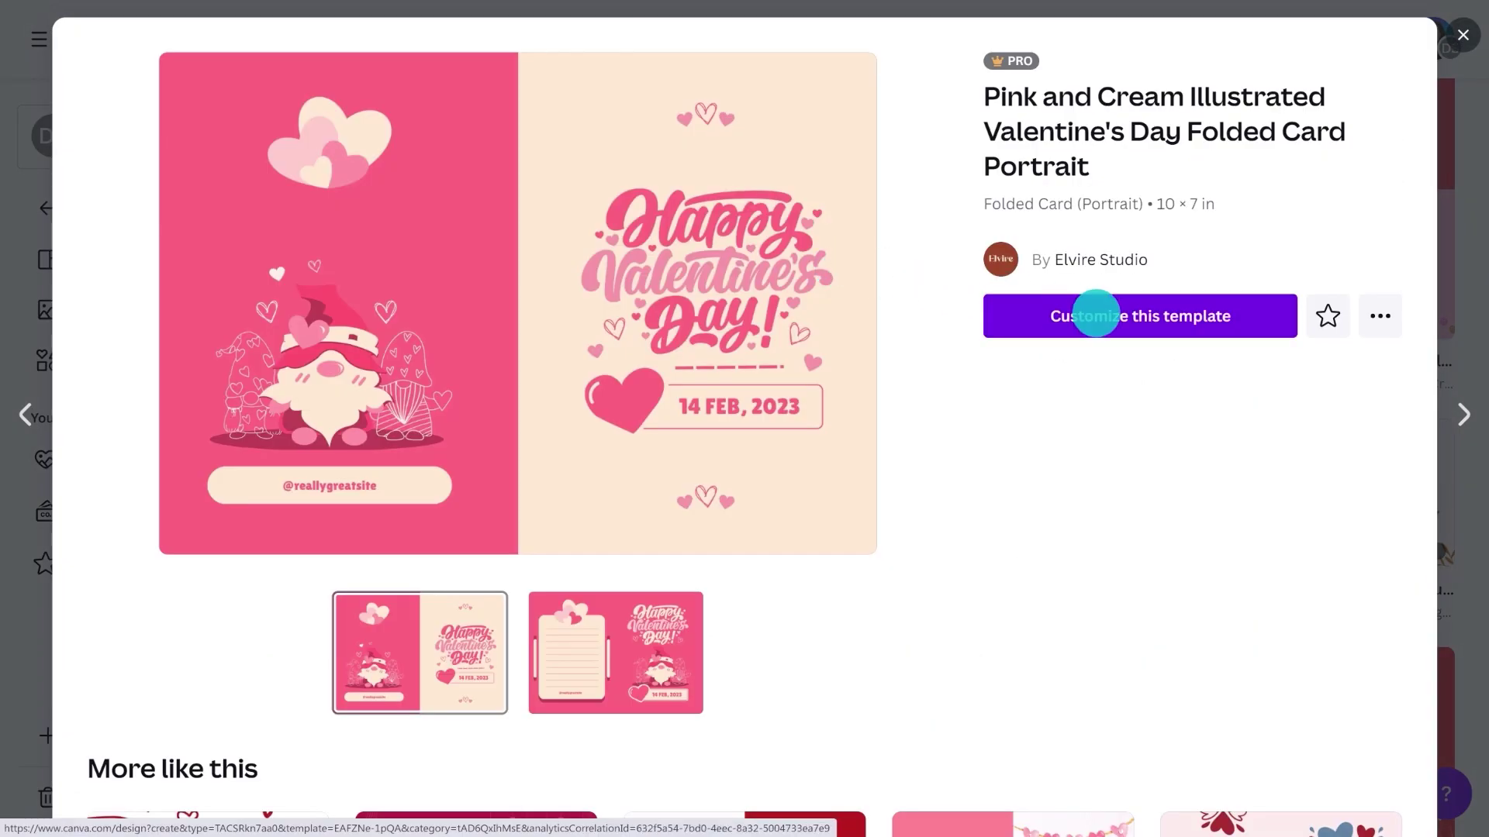
pyautogui.click(1095, 314)
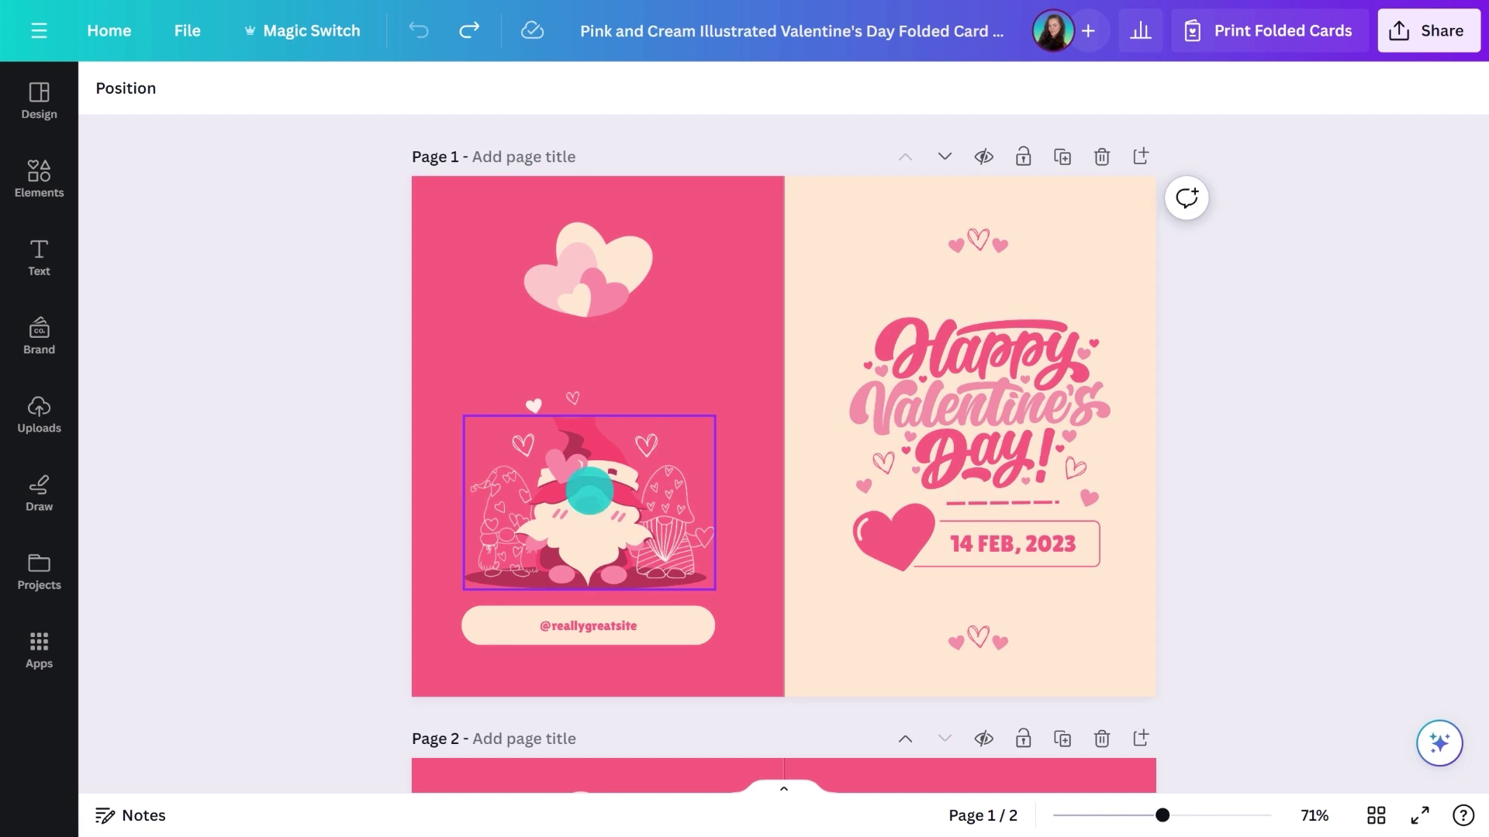
# Delete the gnome illustration from page 1 and all the artwork and text on page 2
pyautogui.click(590, 491)
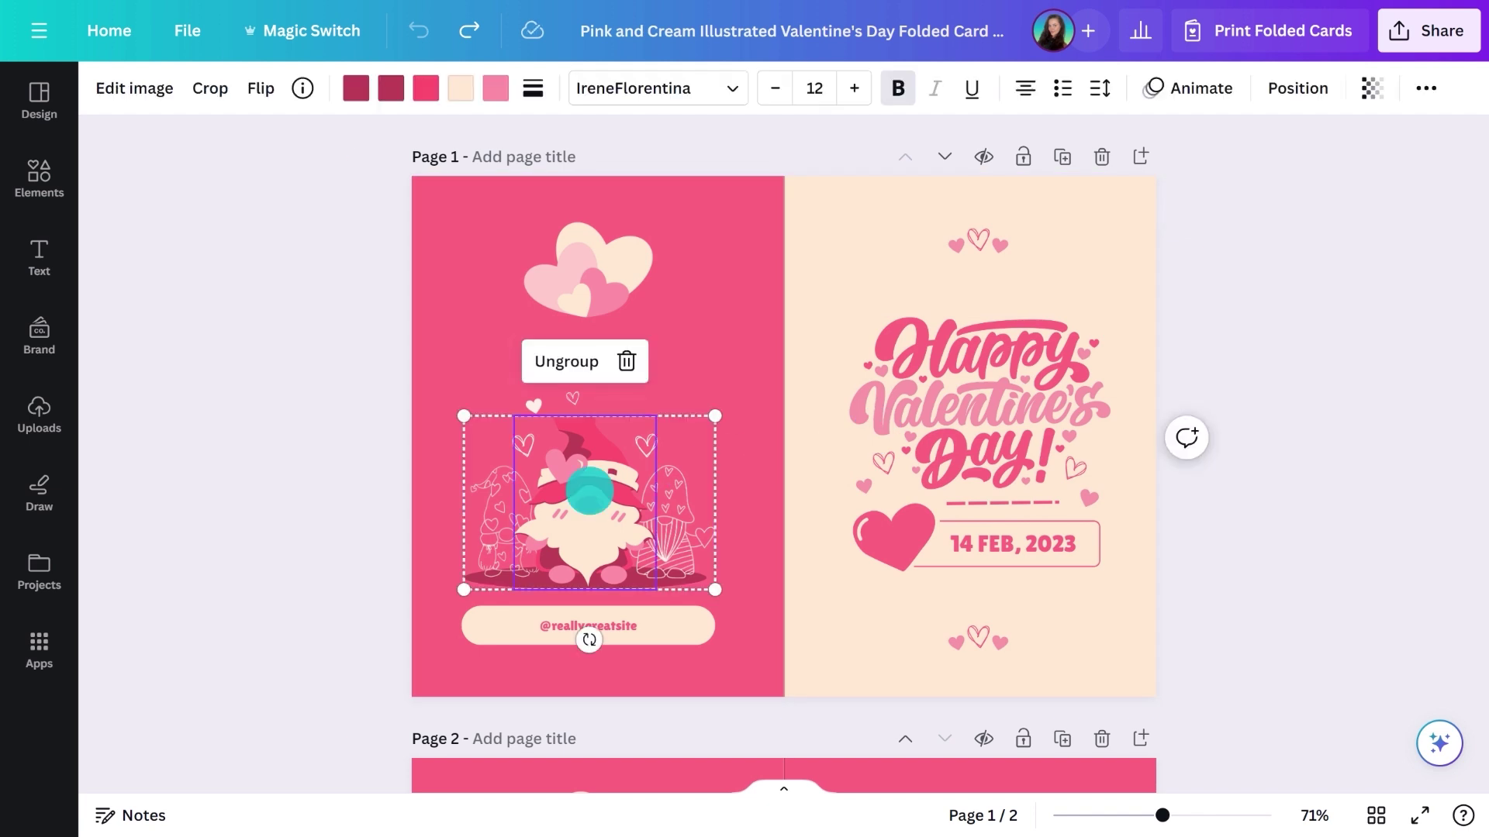
pyautogui.press('Delete')
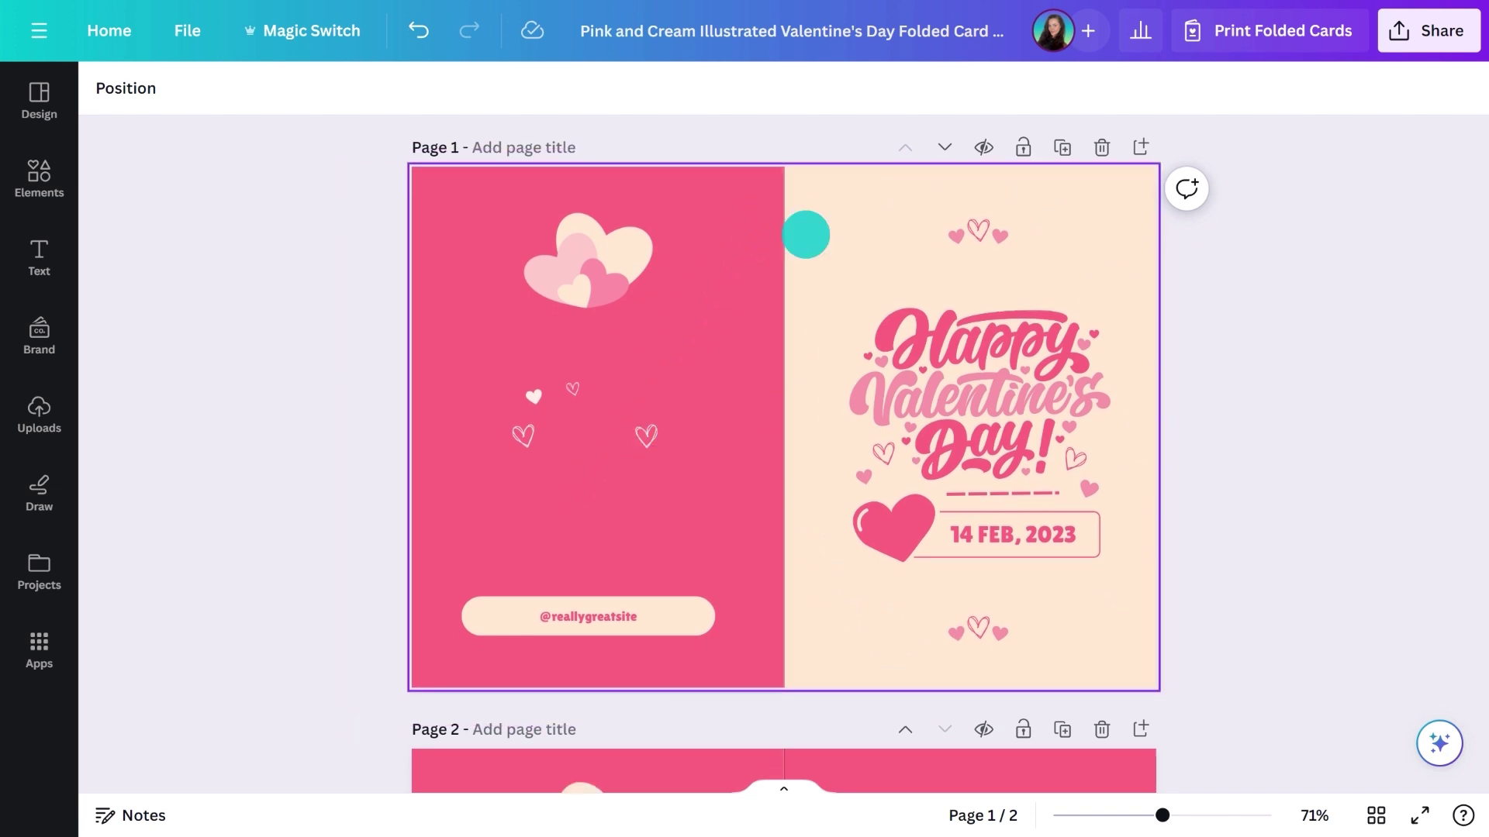
pyautogui.scroll(-5, 806, 234)
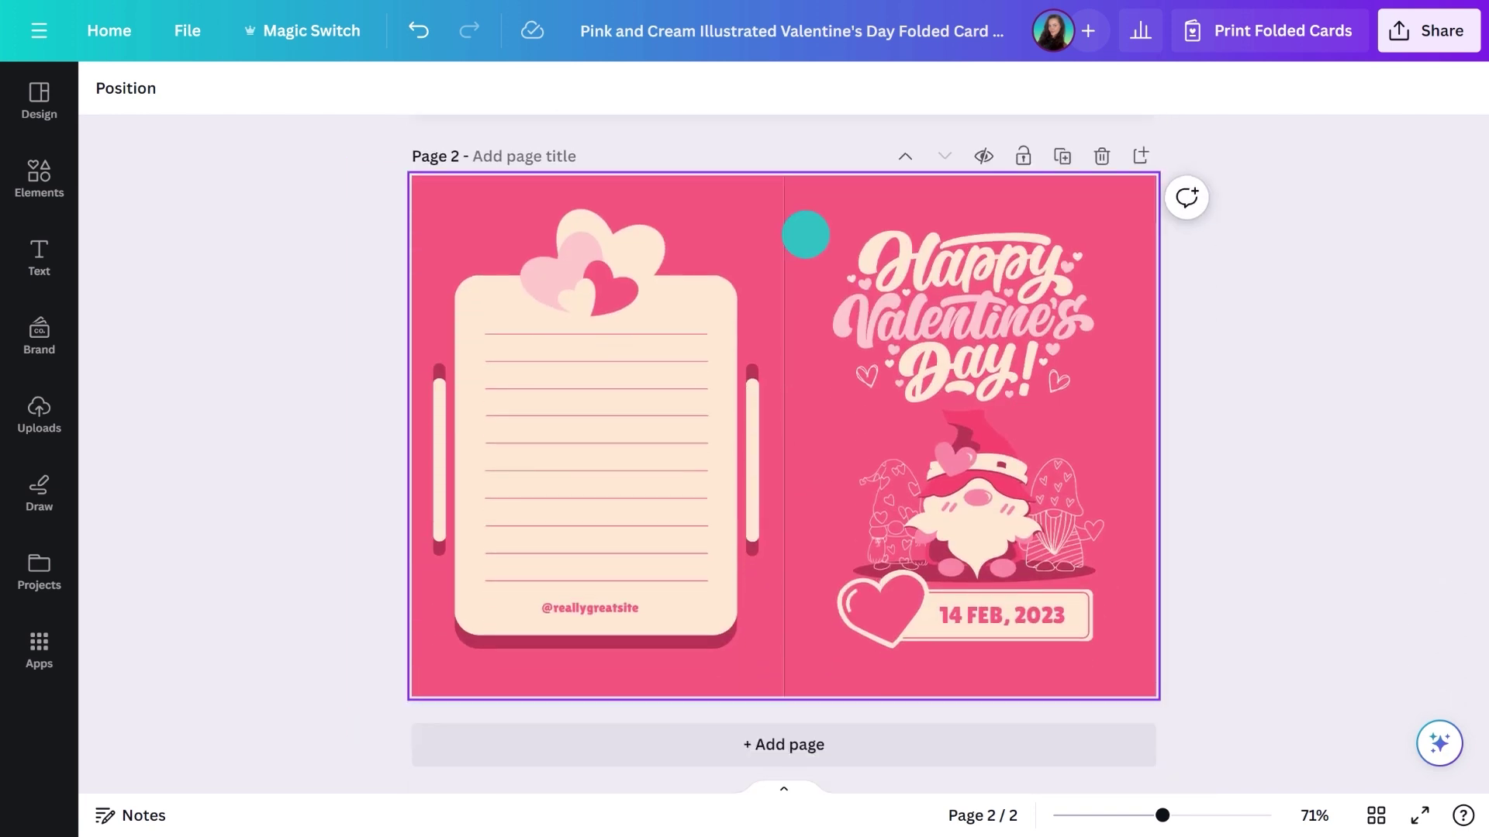
pyautogui.moveTo(364, 186); pyautogui.dragTo(1133, 658)
pyautogui.press('Delete')
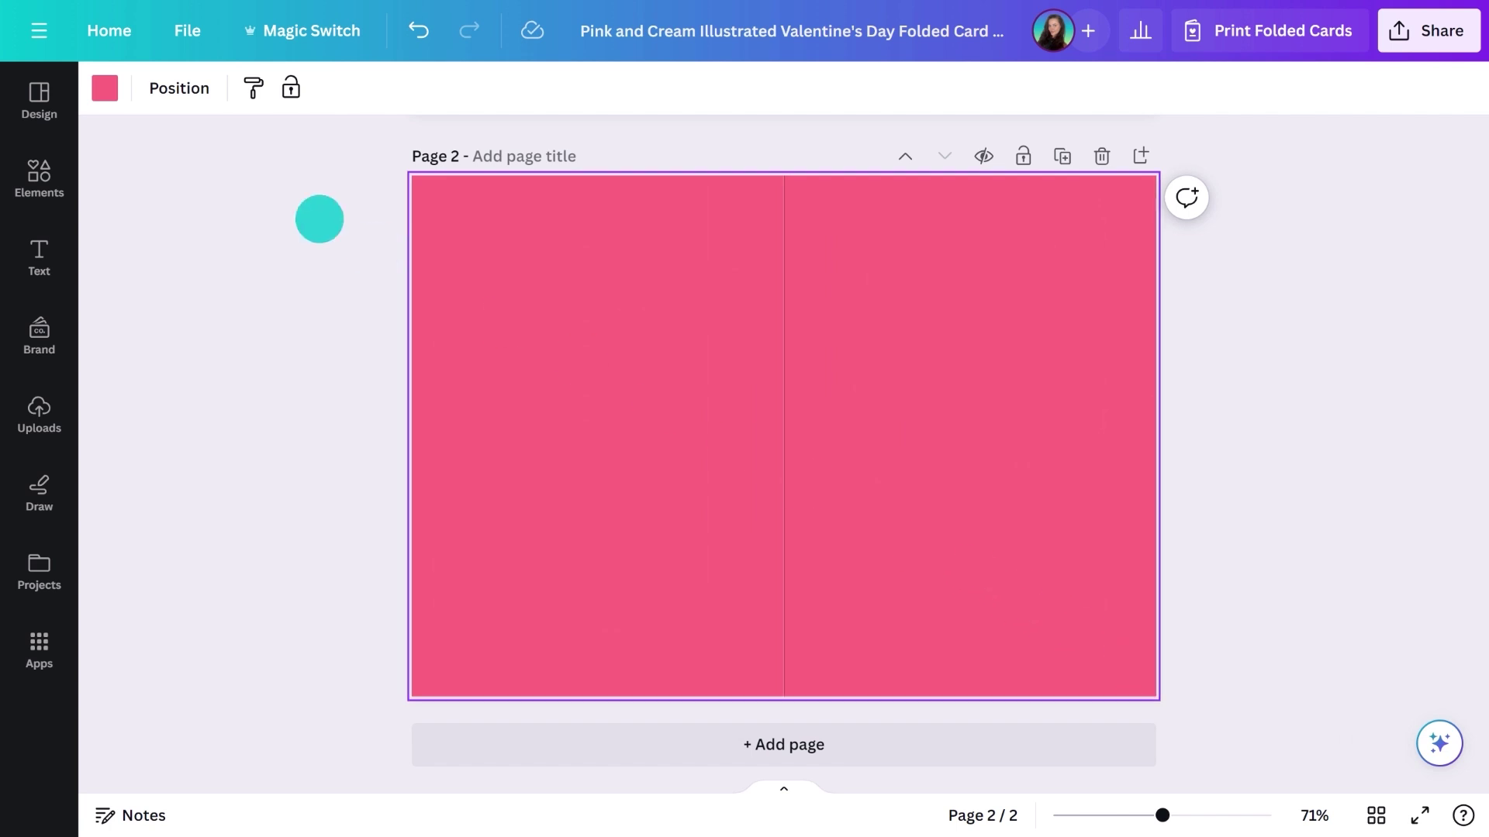
# Change page 2's background to the cream document color #ffe8cf
pyautogui.click(105, 91)
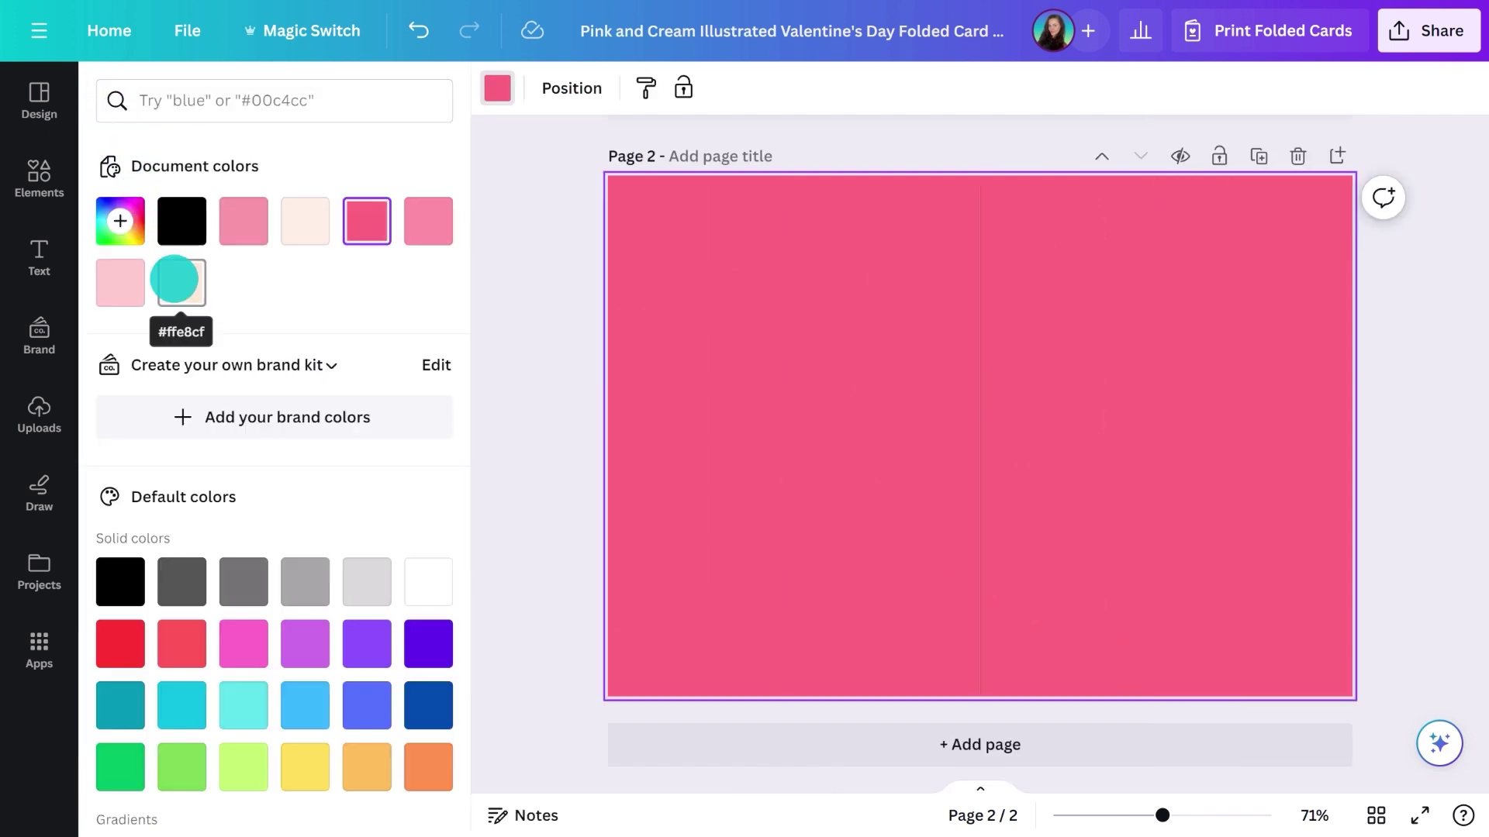
pyautogui.click(174, 279)
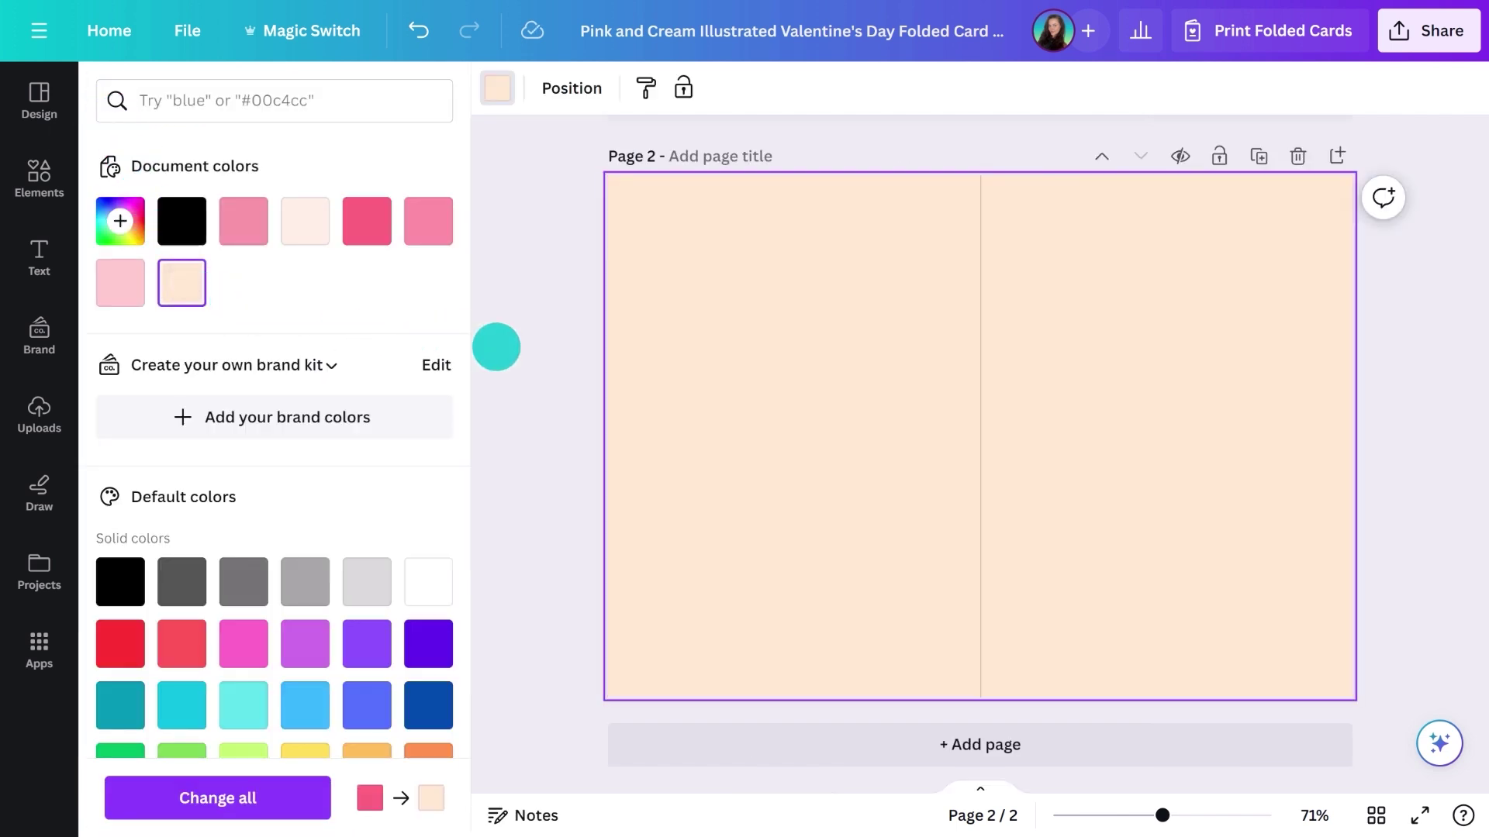
pyautogui.click(496, 345)
pyautogui.click(360, 370)
# Remove the heart decorations and the date badge from page 1, keeping the lettering and the website handle
pyautogui.scroll(5, 361, 370)
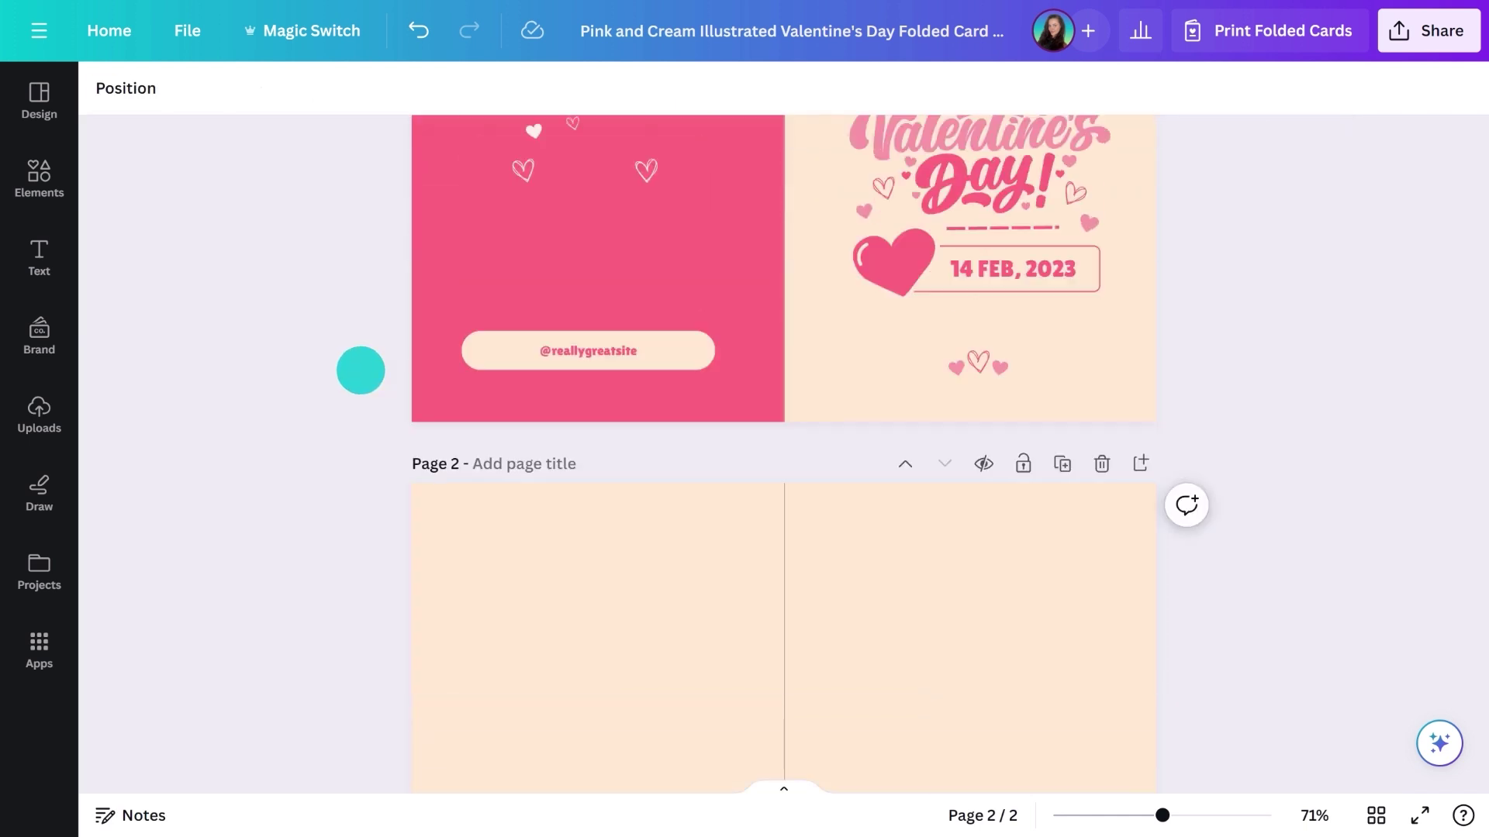
pyautogui.click(548, 289)
pyautogui.press('Delete')
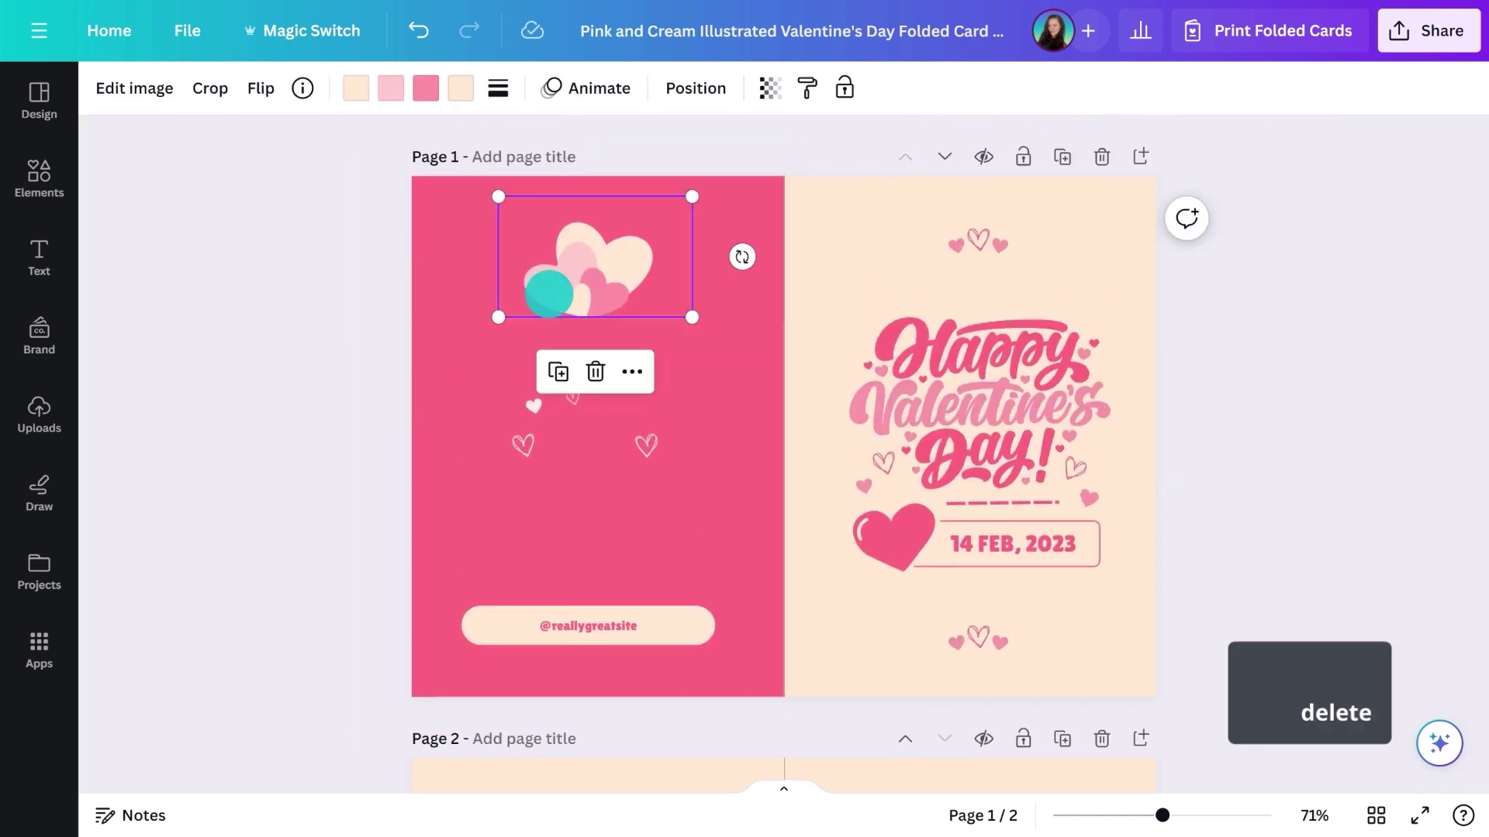
pyautogui.click(883, 533)
pyautogui.press('Delete')
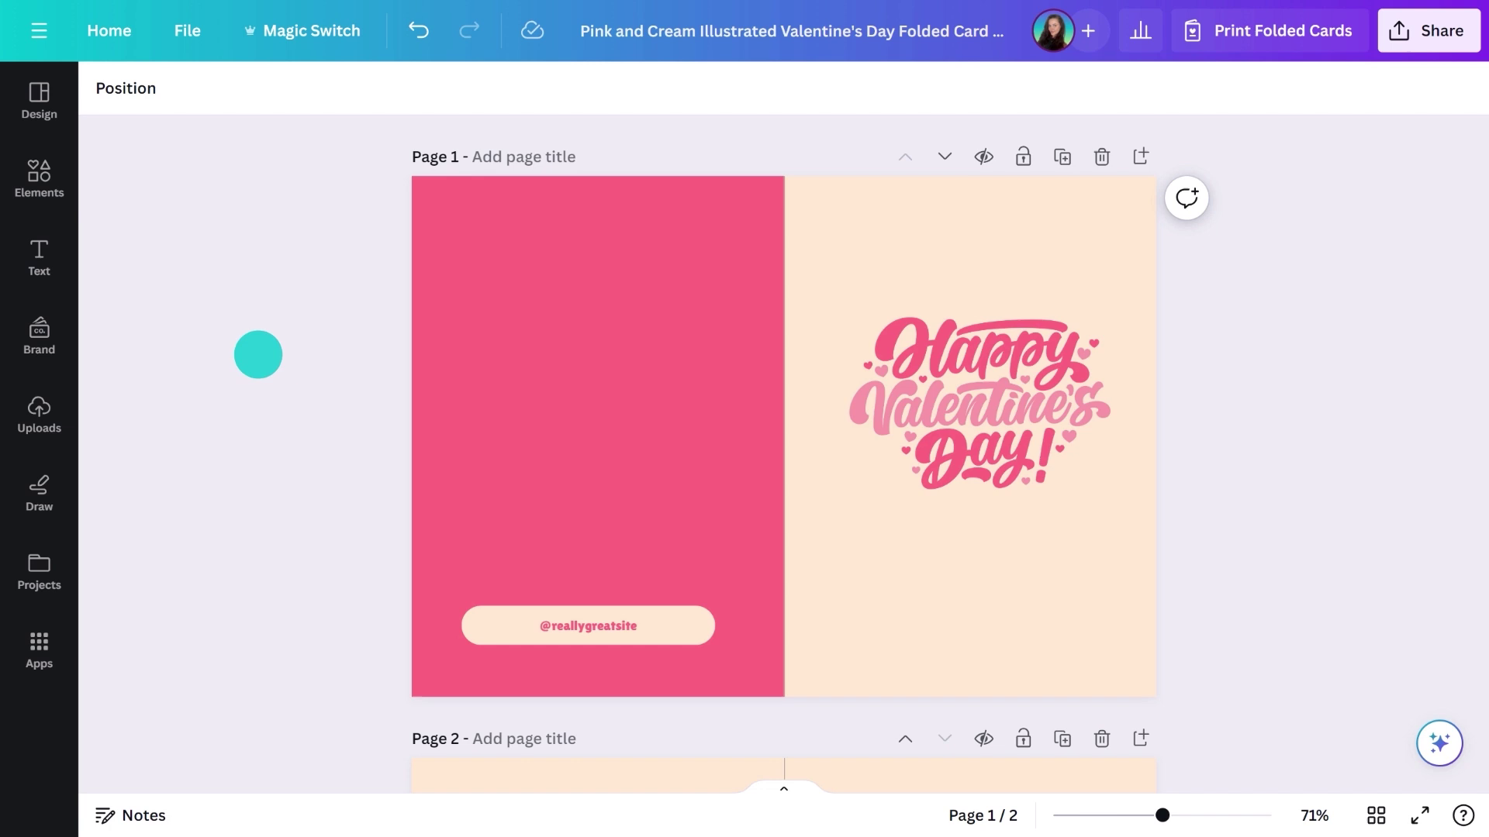
# Search the graphics for "daisy flowers" and place the two-daisy graphic with green leaves on page 1's pink half
pyautogui.click(44, 185)
pyautogui.click(332, 99)
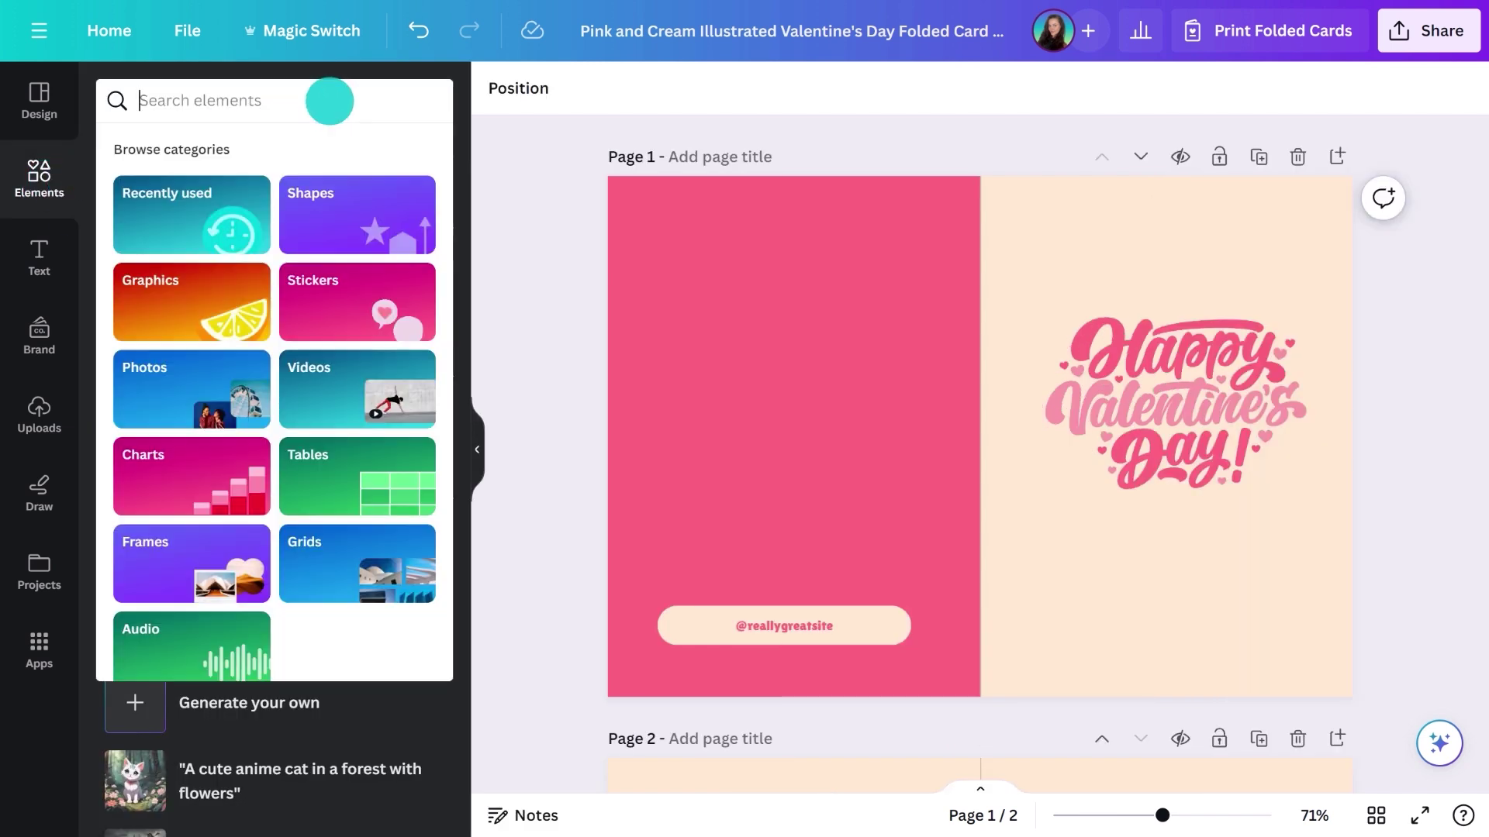
pyautogui.write('daisy flowers')
pyautogui.press('Return')
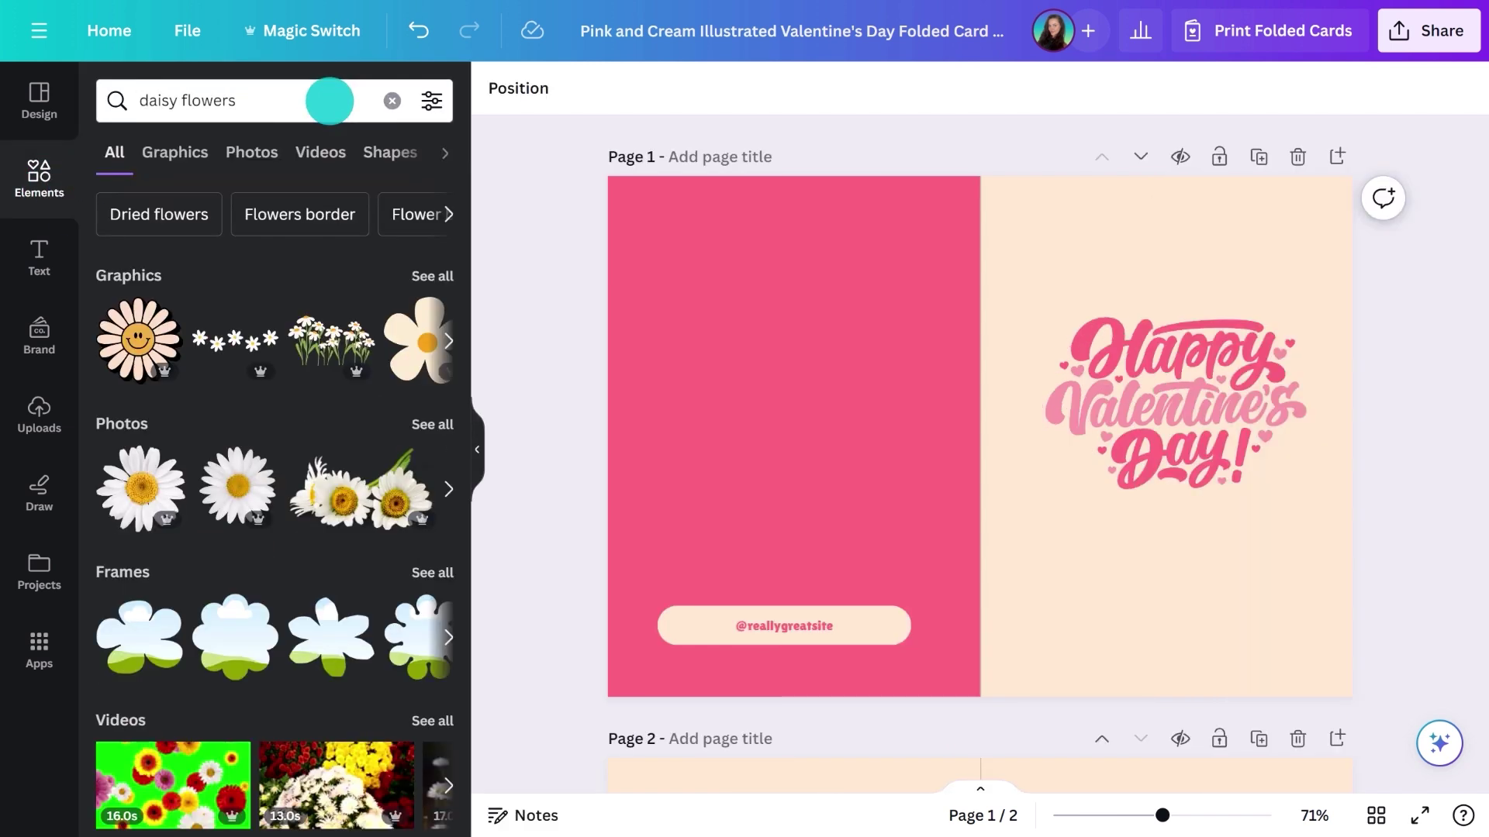
pyautogui.click(431, 277)
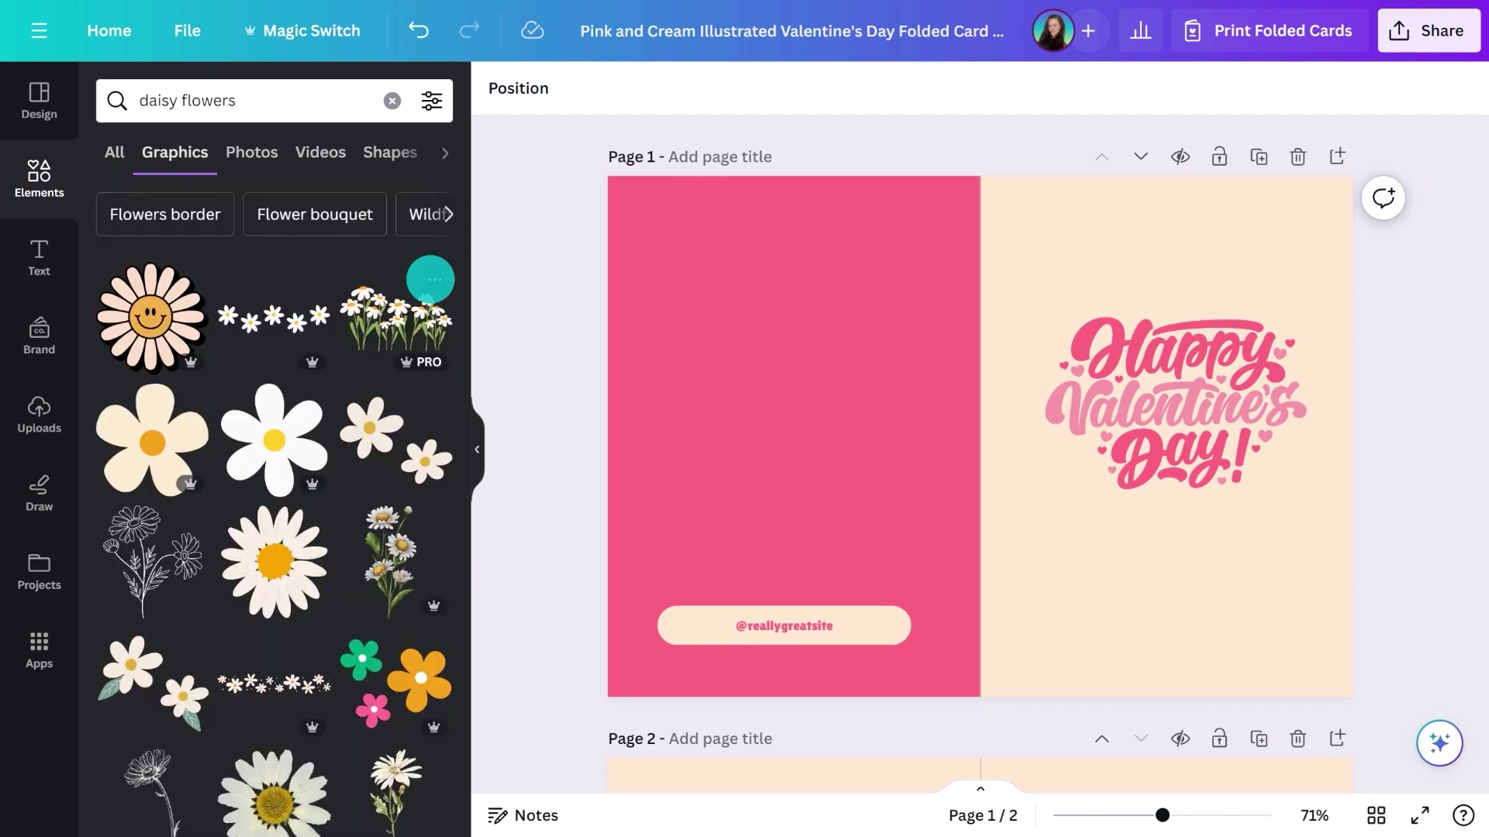
pyautogui.moveTo(159, 667); pyautogui.dragTo(724, 345)
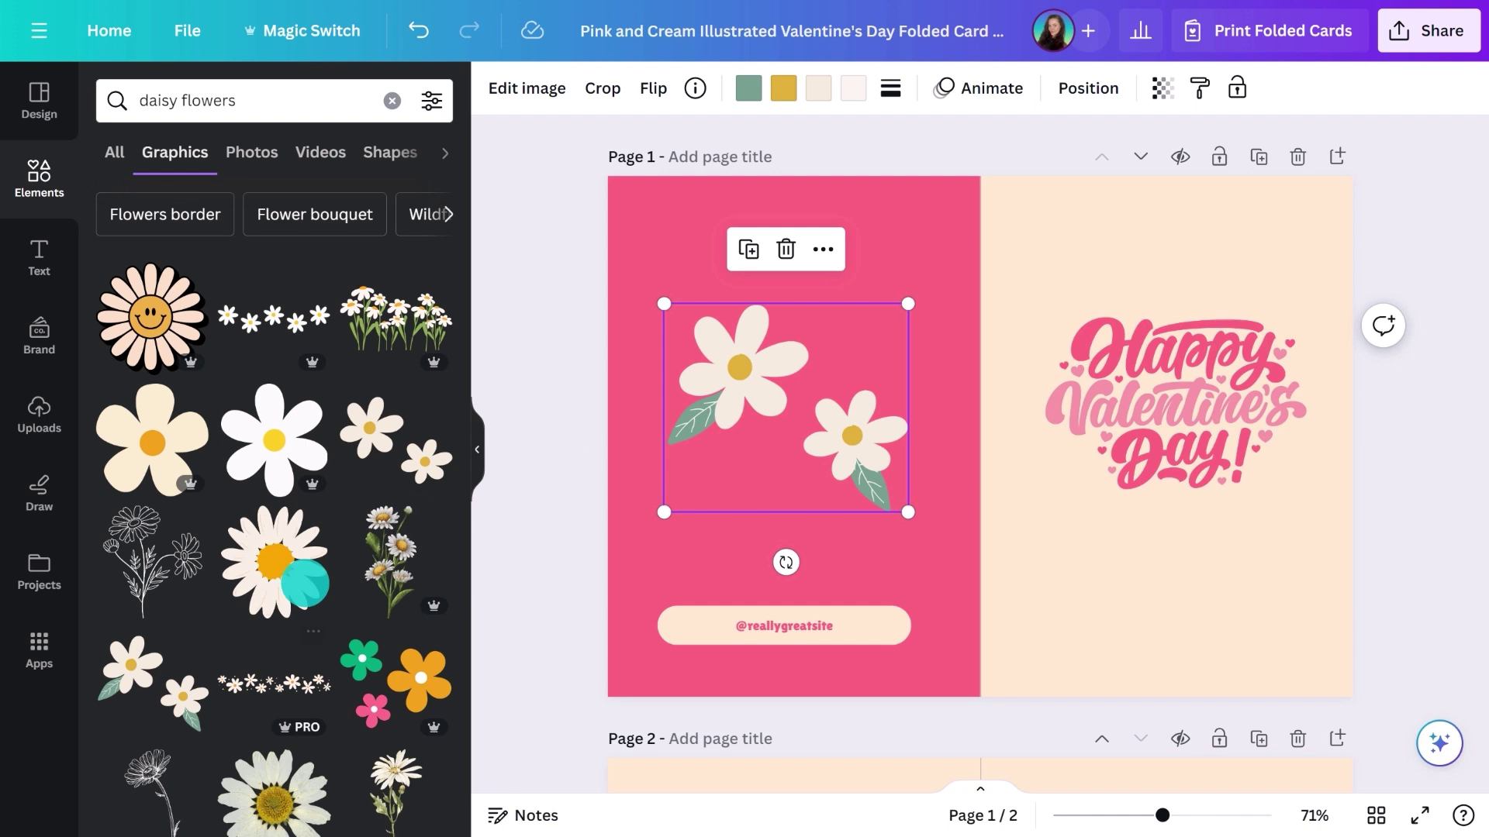
# Find graphics similar to the daisy and add a smaller leafless daisy pair and a stemmed daisy bouquet to page 1
pyautogui.click(195, 643)
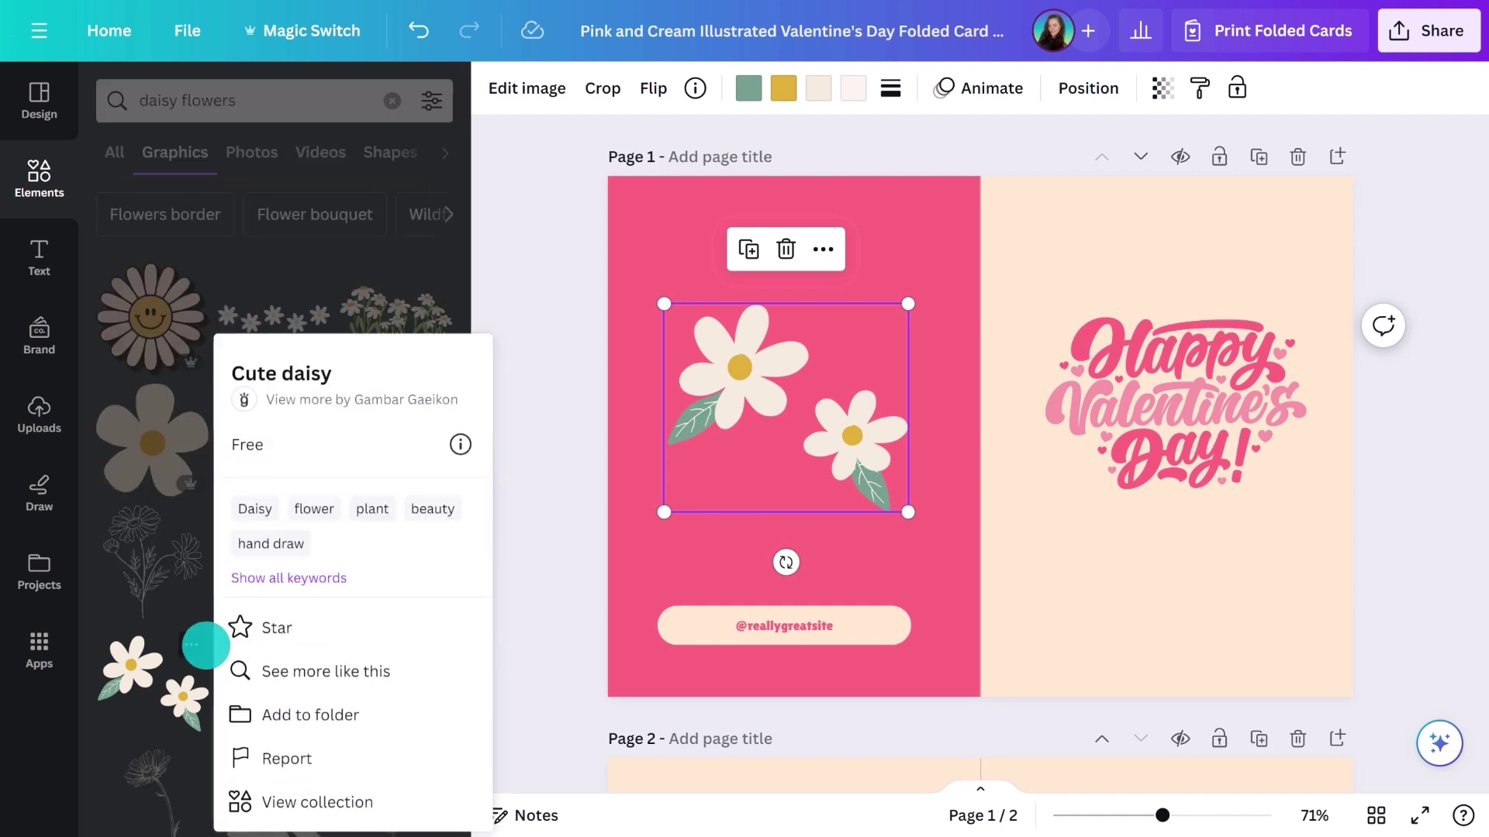
pyautogui.click(266, 668)
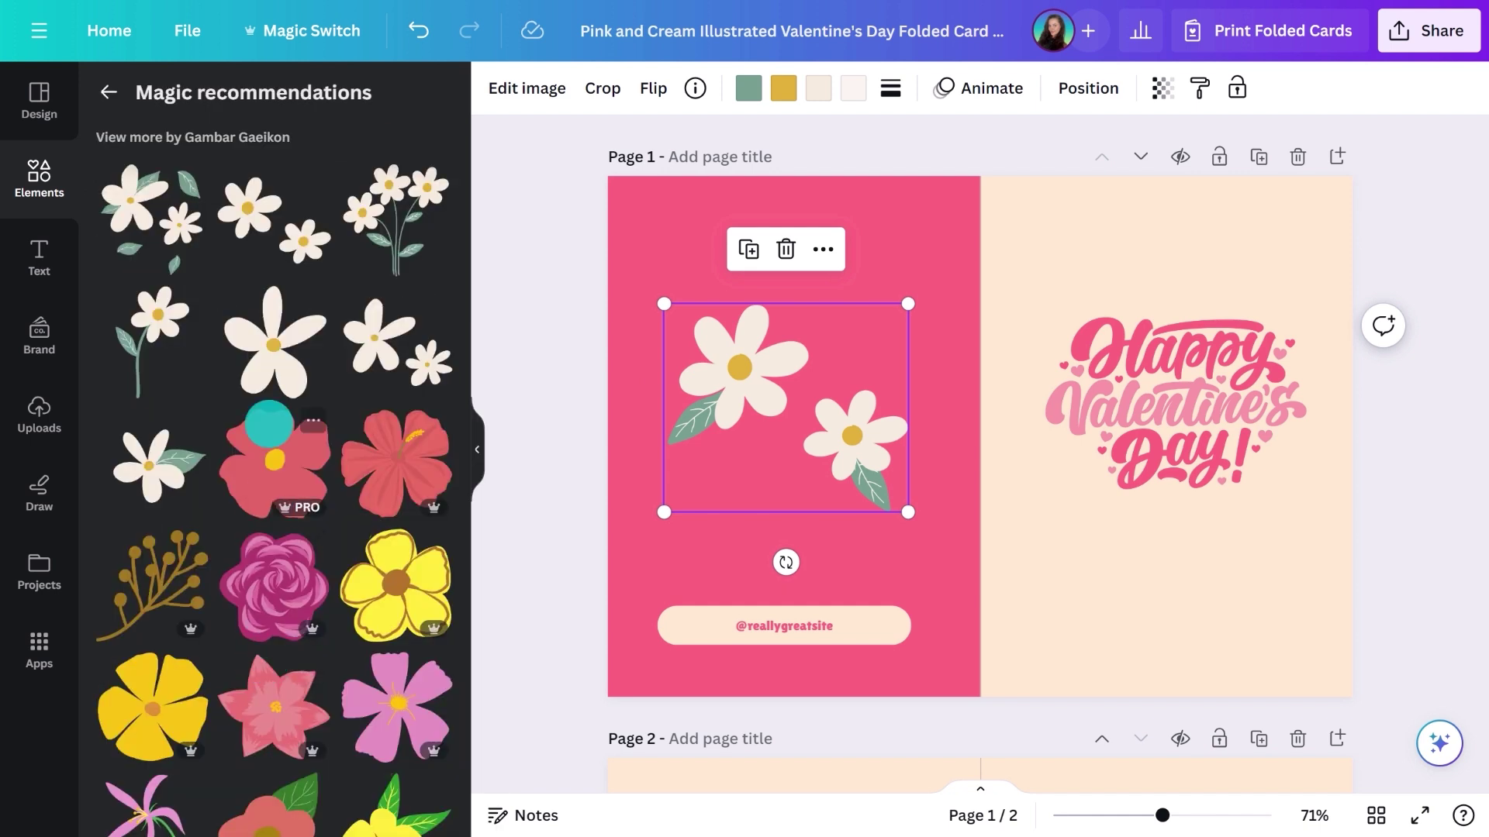
pyautogui.click(272, 226)
pyautogui.moveTo(1114, 540); pyautogui.dragTo(924, 366)
pyautogui.click(393, 233)
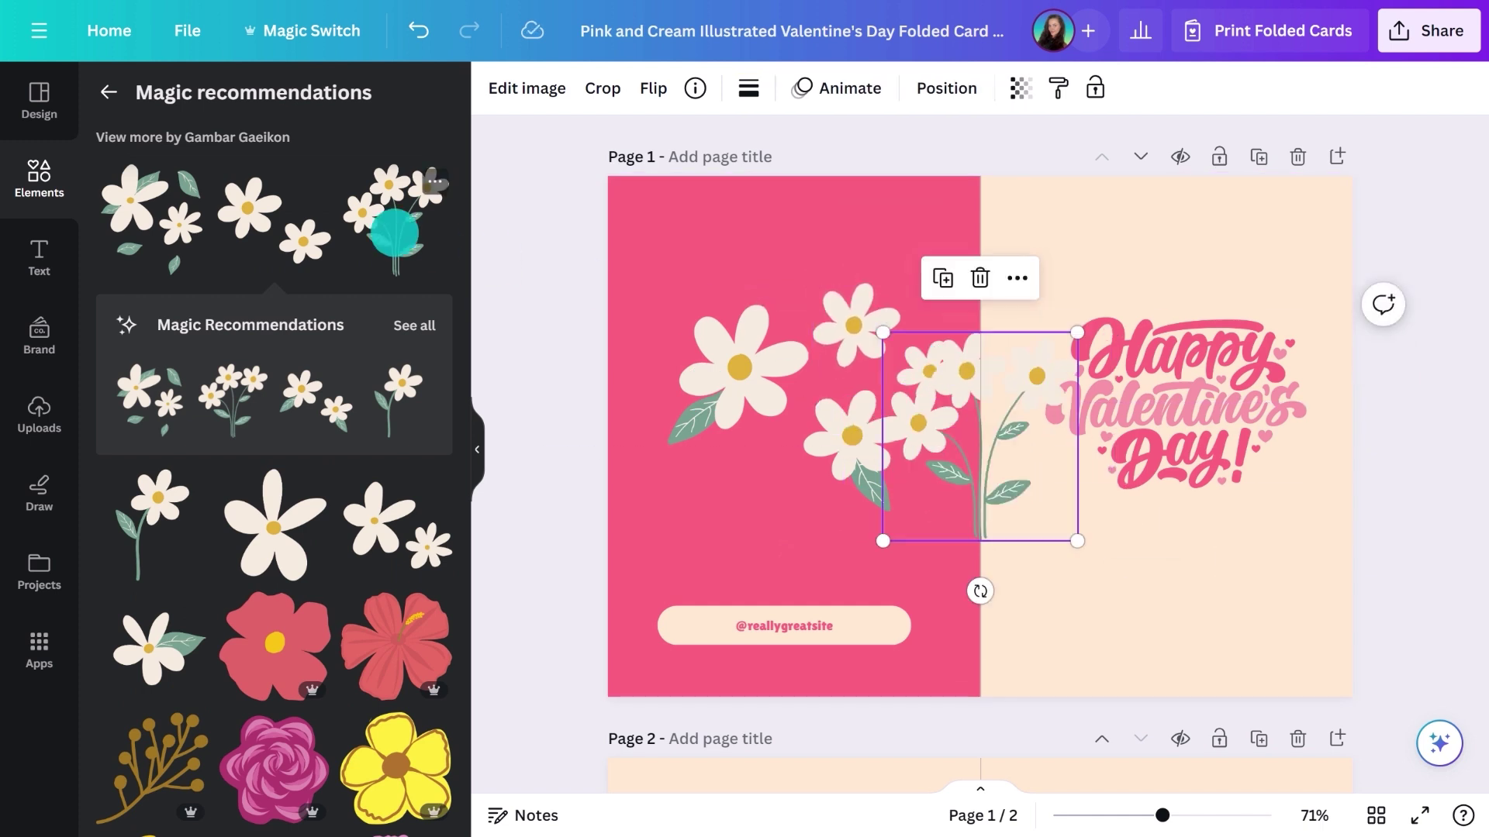
# Move the daisy bouquet below the lettering on page 1's cream half and shrink it
pyautogui.moveTo(981, 470); pyautogui.dragTo(1180, 587)
pyautogui.moveTo(1271, 447); pyautogui.dragTo(1187, 535)
pyautogui.moveTo(1156, 613); pyautogui.dragTo(1179, 608)
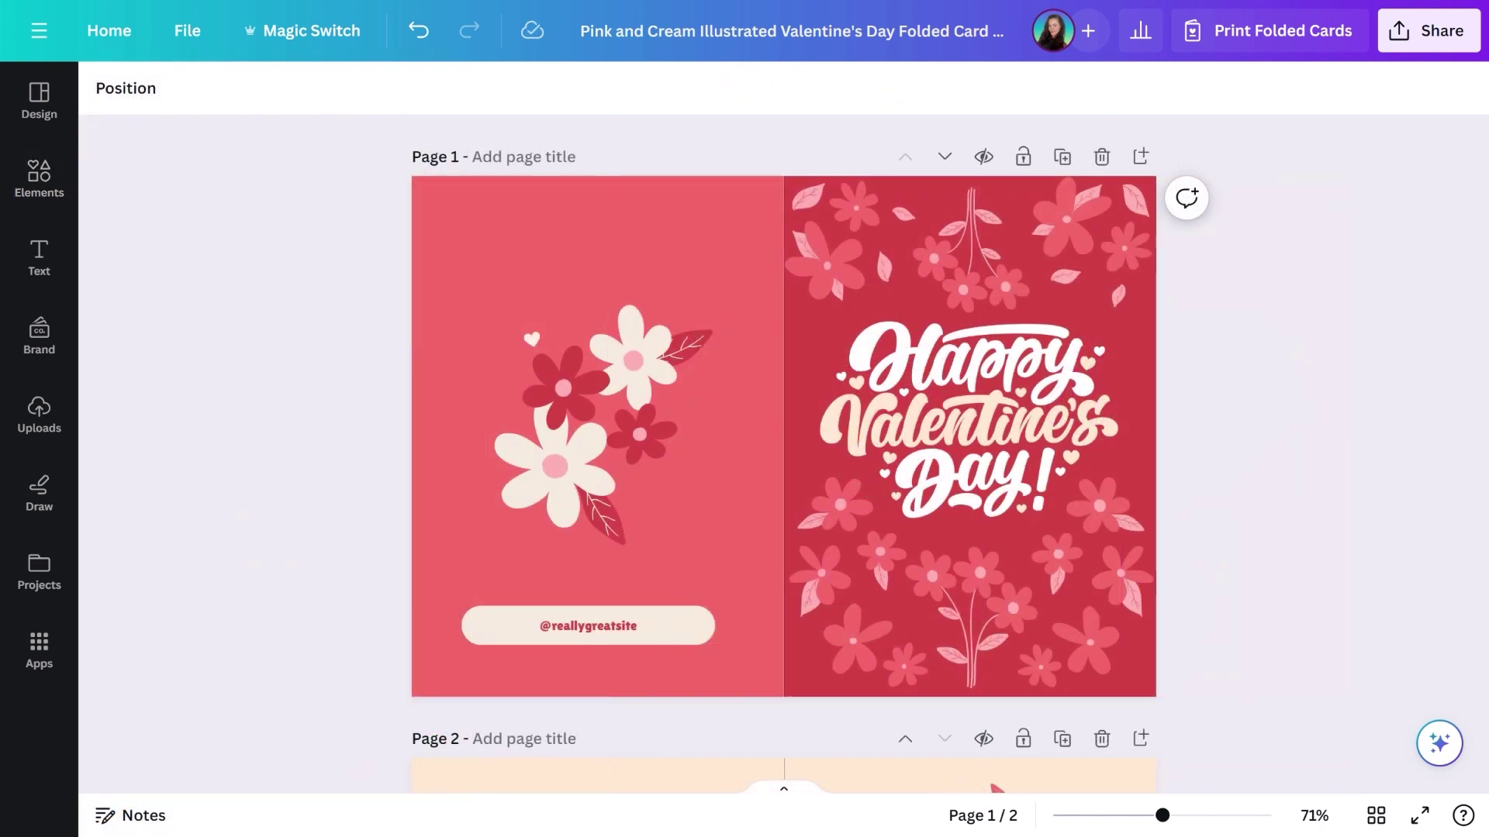
# Review both pages of the card and open the print options for folded cards
pyautogui.scroll(-7, 783, 434)
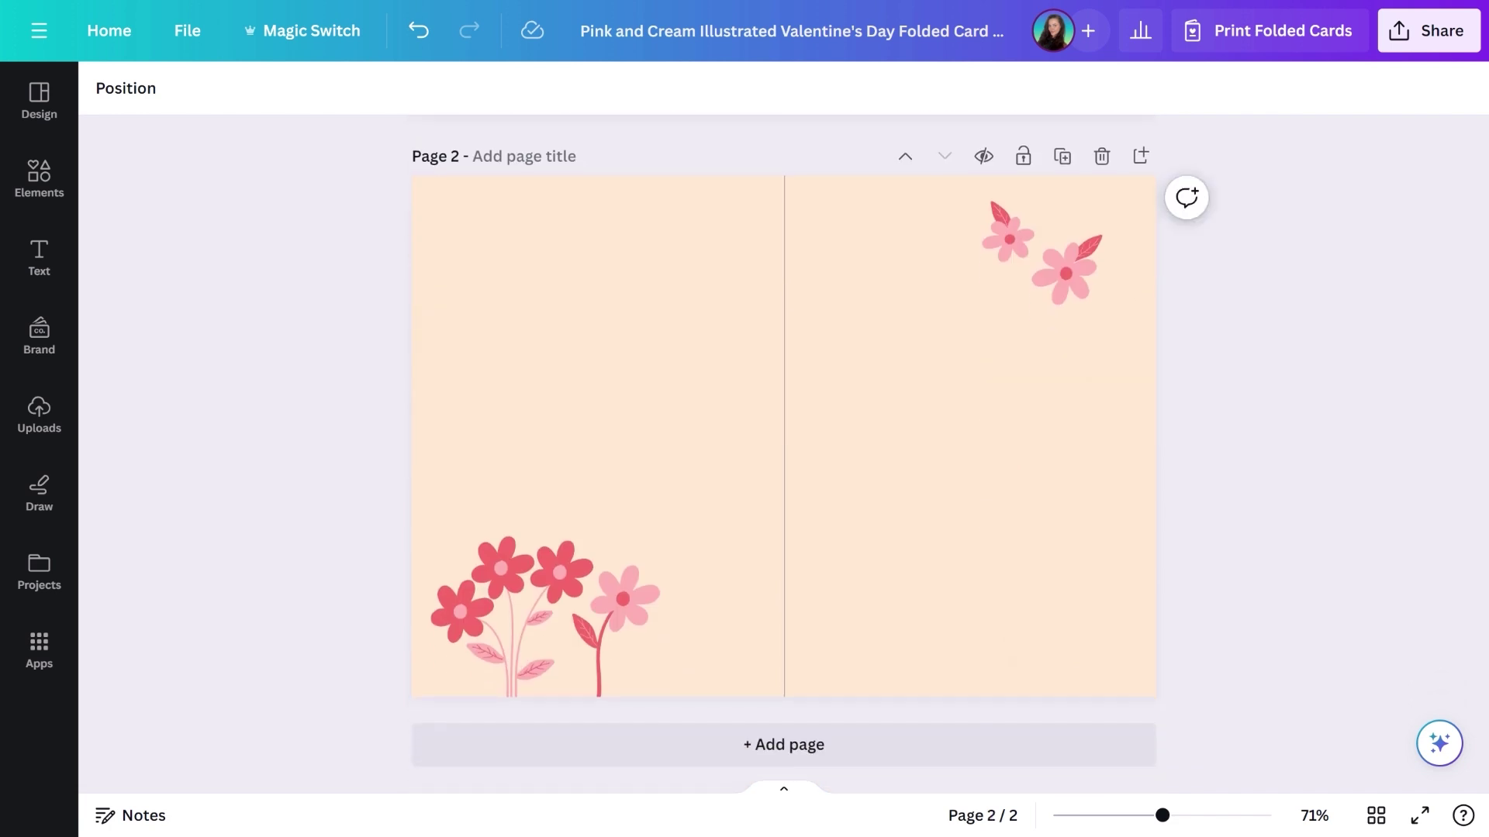
pyautogui.scroll(7, 783, 434)
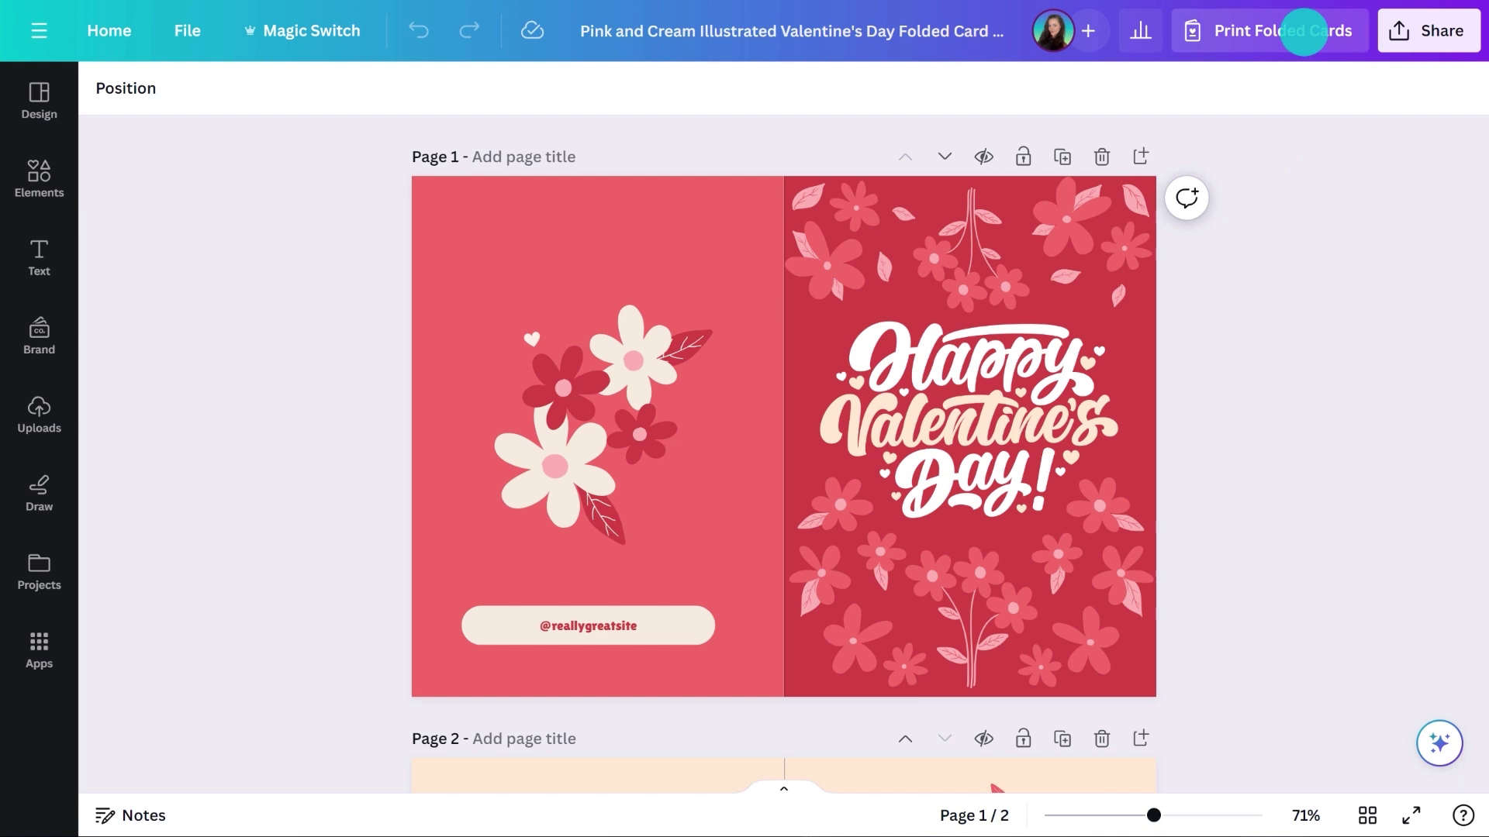
pyautogui.click(1304, 32)
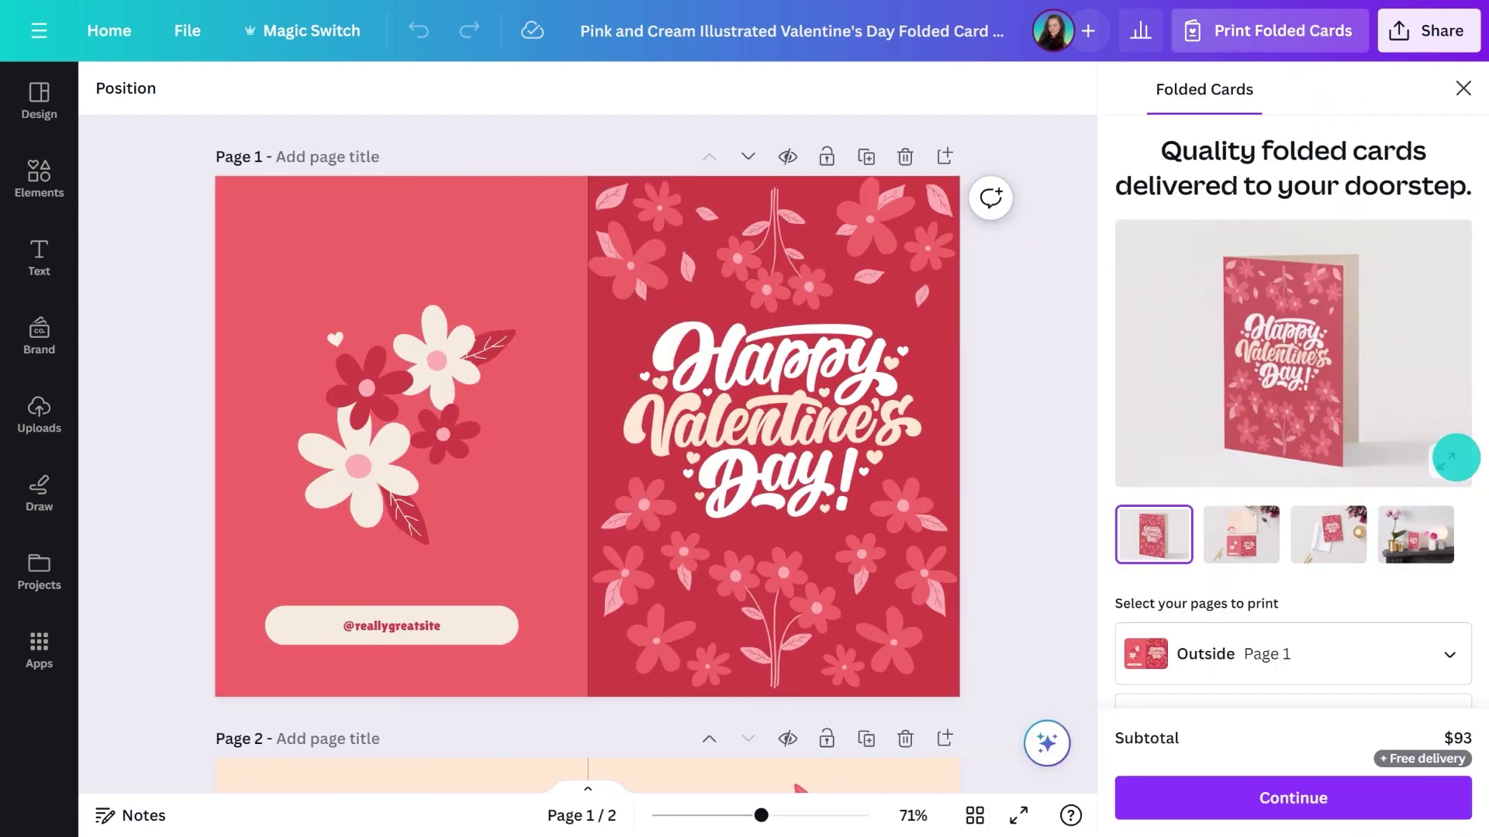
# Enlarge the printed card preview, view the other mockup images, and close the preview
pyautogui.click(1449, 459)
pyautogui.click(412, 696)
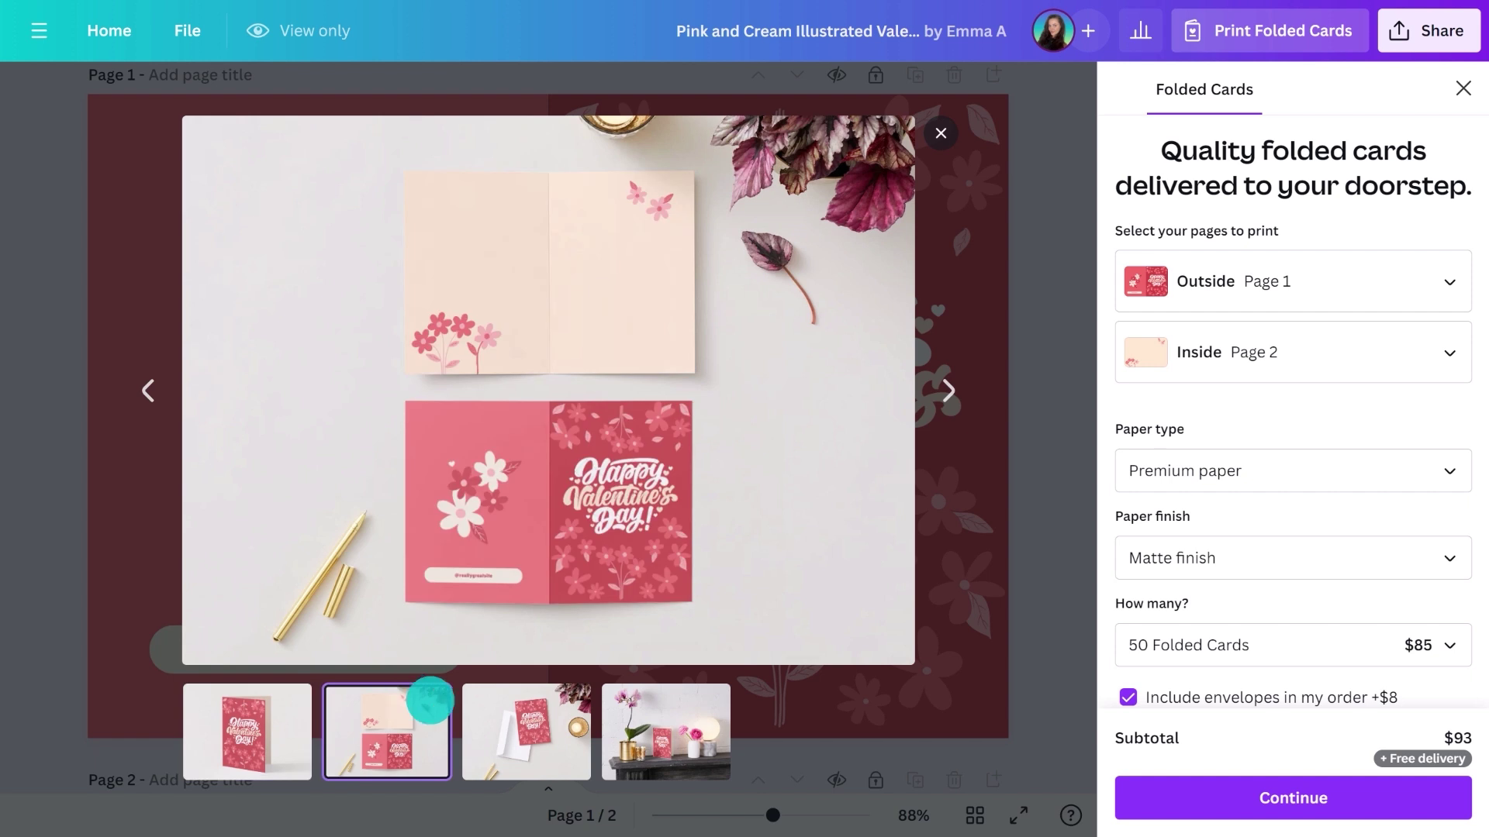
pyautogui.click(498, 714)
pyautogui.click(656, 739)
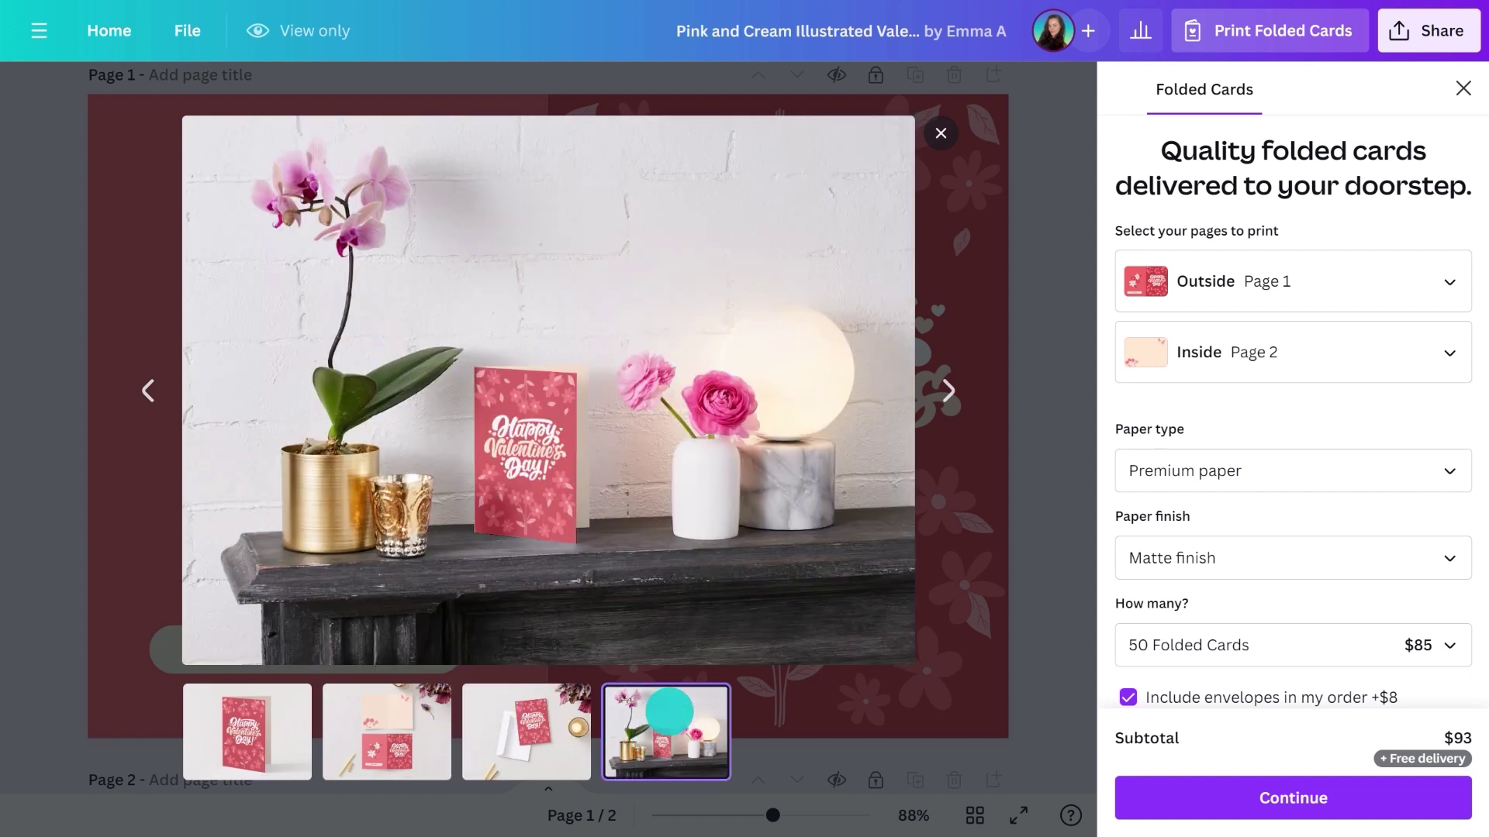
pyautogui.click(942, 135)
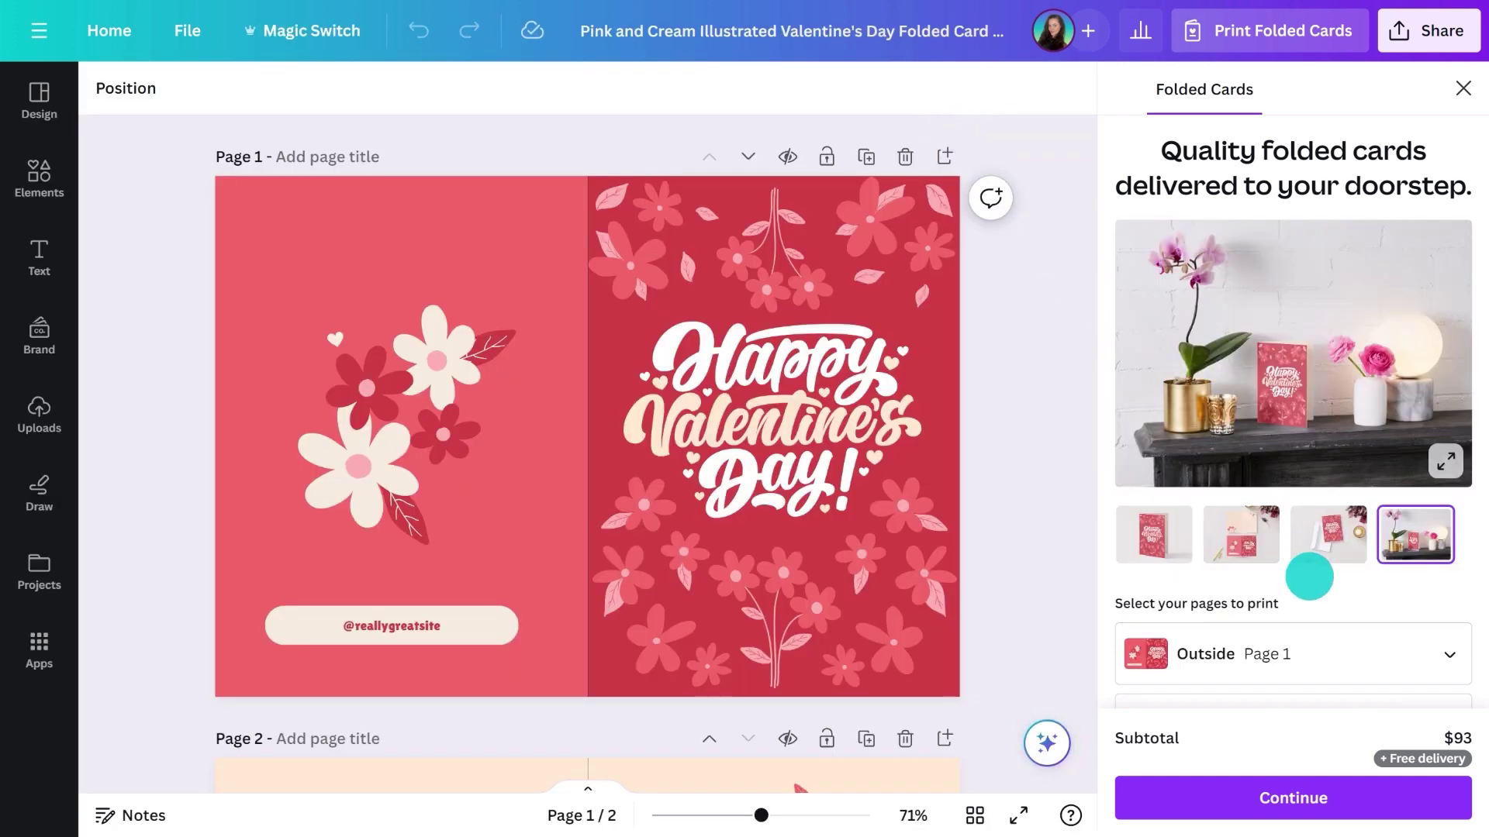
# Check the available paper types, keep Premium paper, and set the paper finish to Uncoated finish
pyautogui.scroll(-5, 1309, 577)
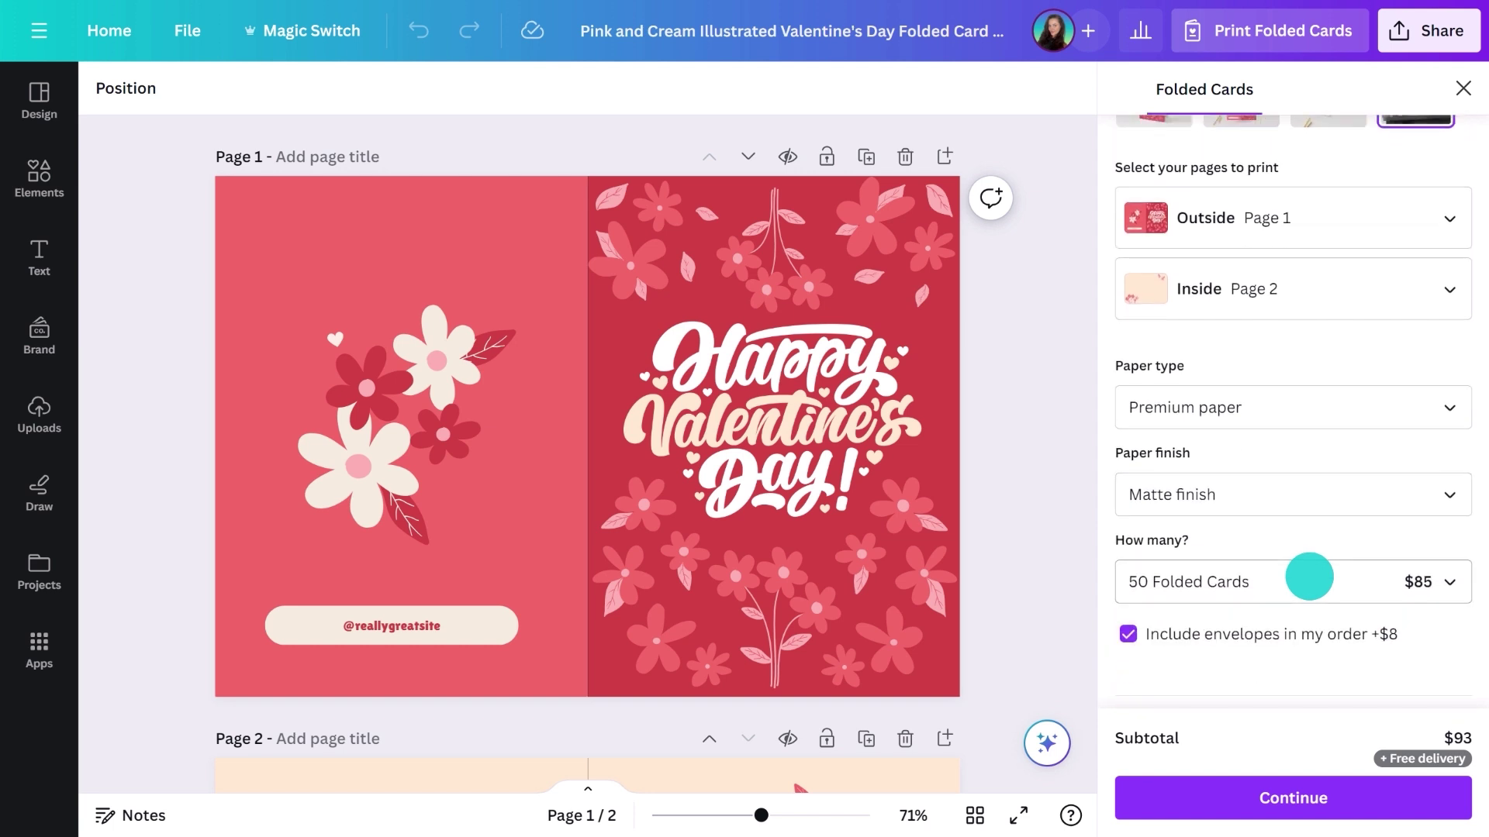
pyautogui.click(1367, 406)
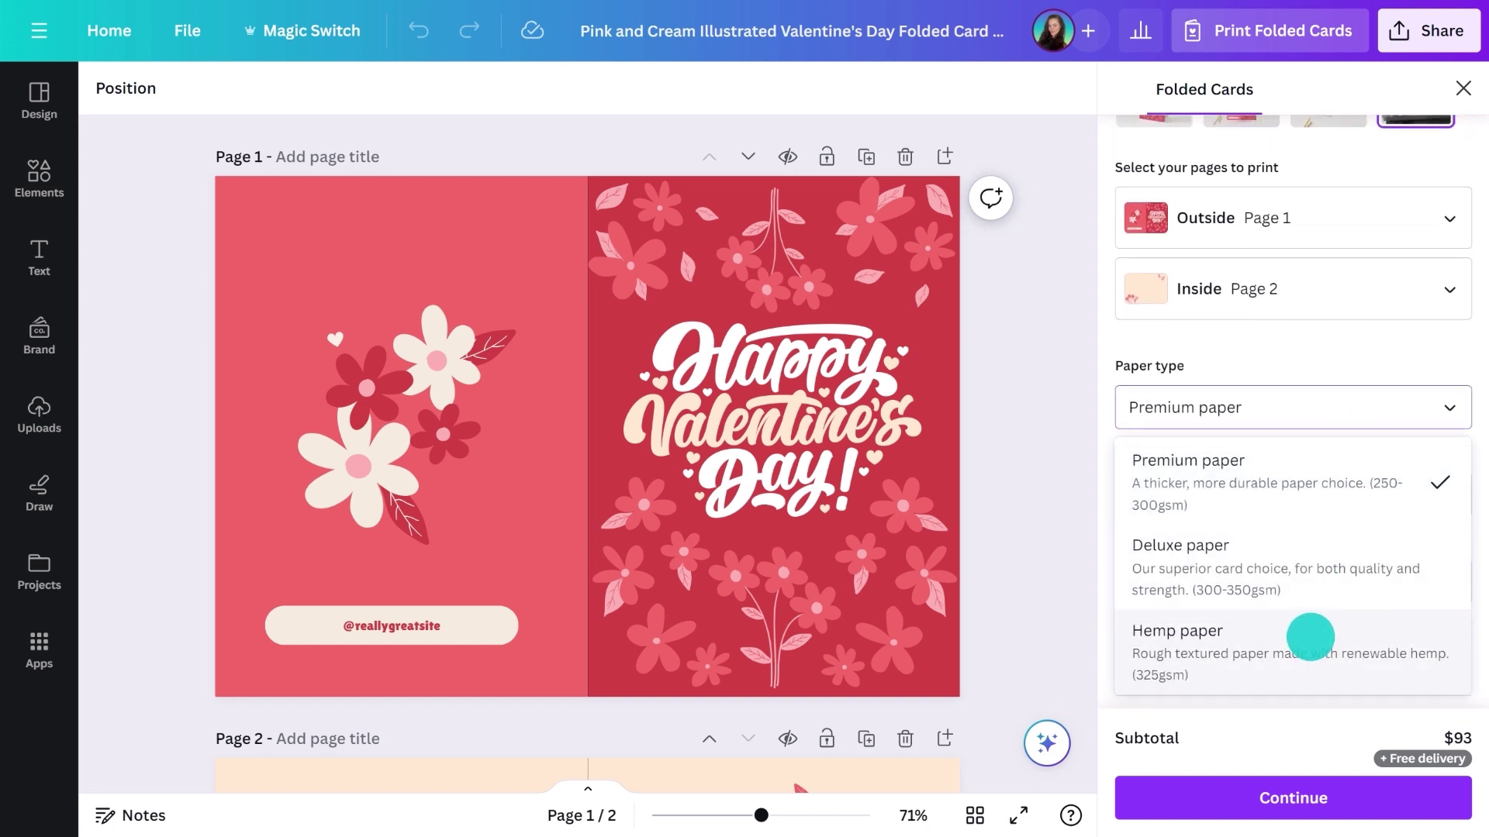
pyautogui.click(1296, 489)
pyautogui.click(1296, 493)
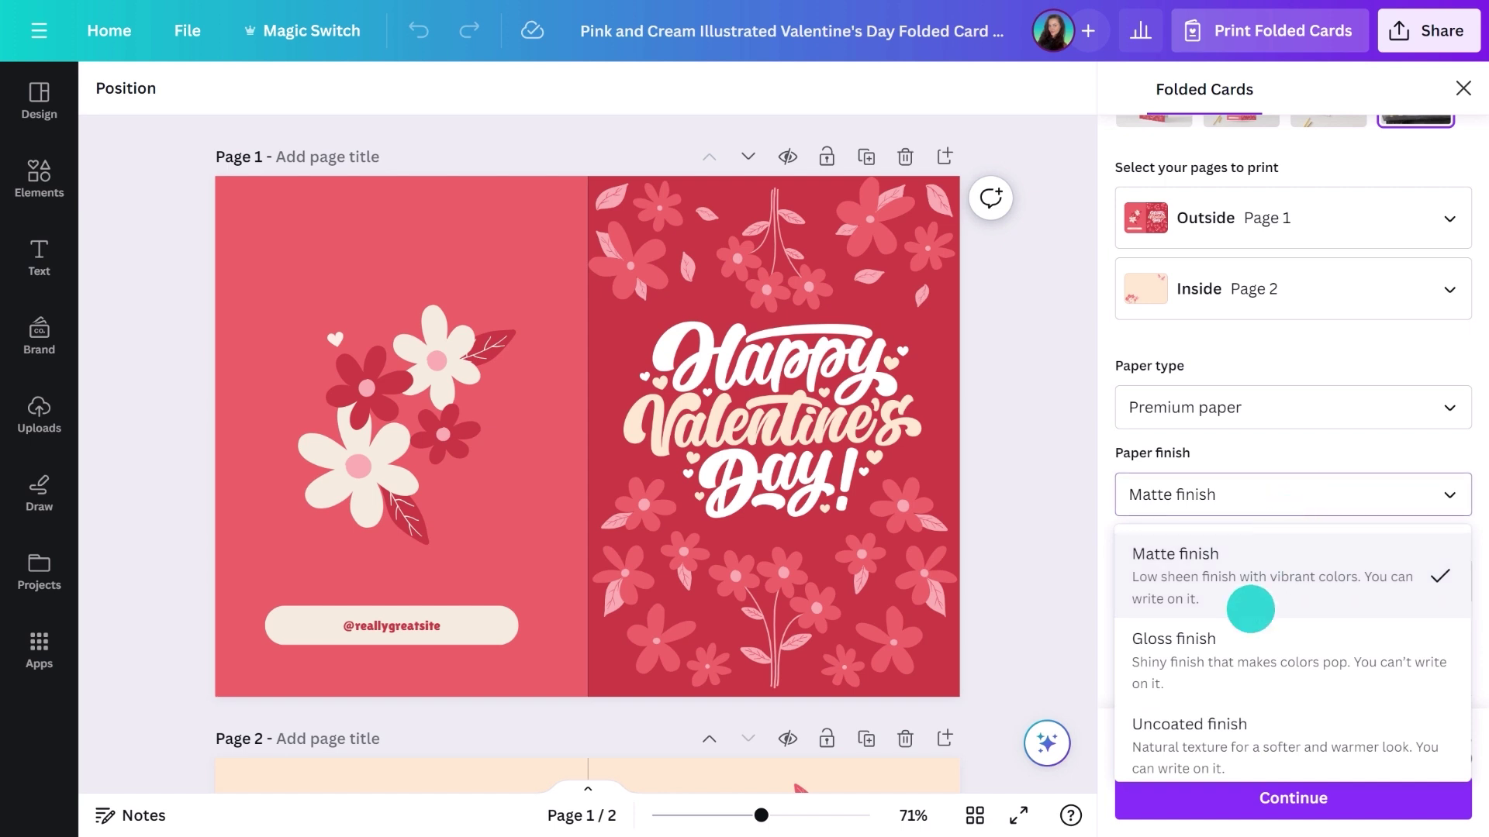
pyautogui.click(1191, 751)
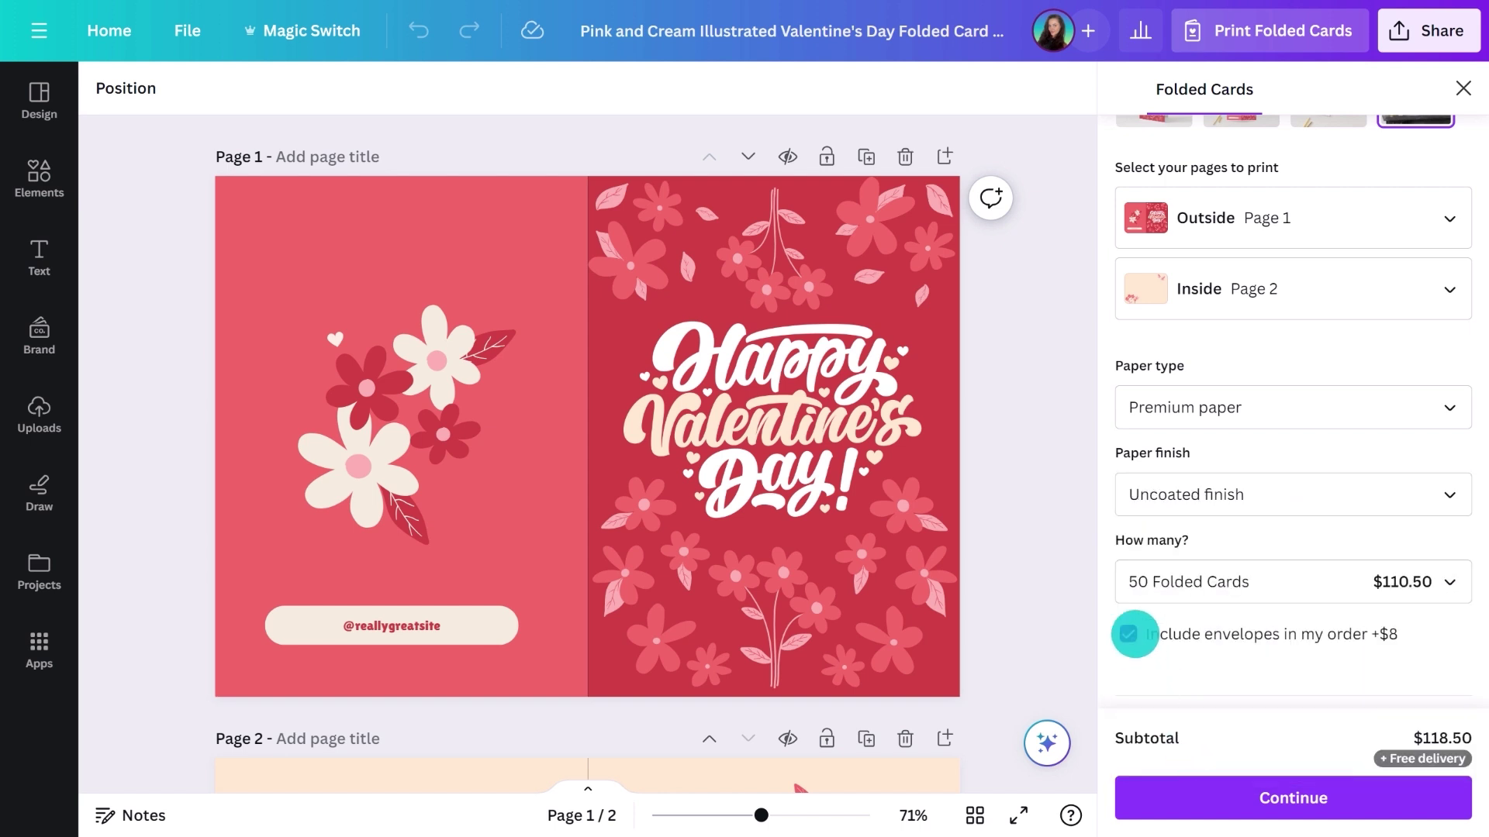
# Set the order quantity to 1 Folded Card and continue with the print order
pyautogui.click(1230, 581)
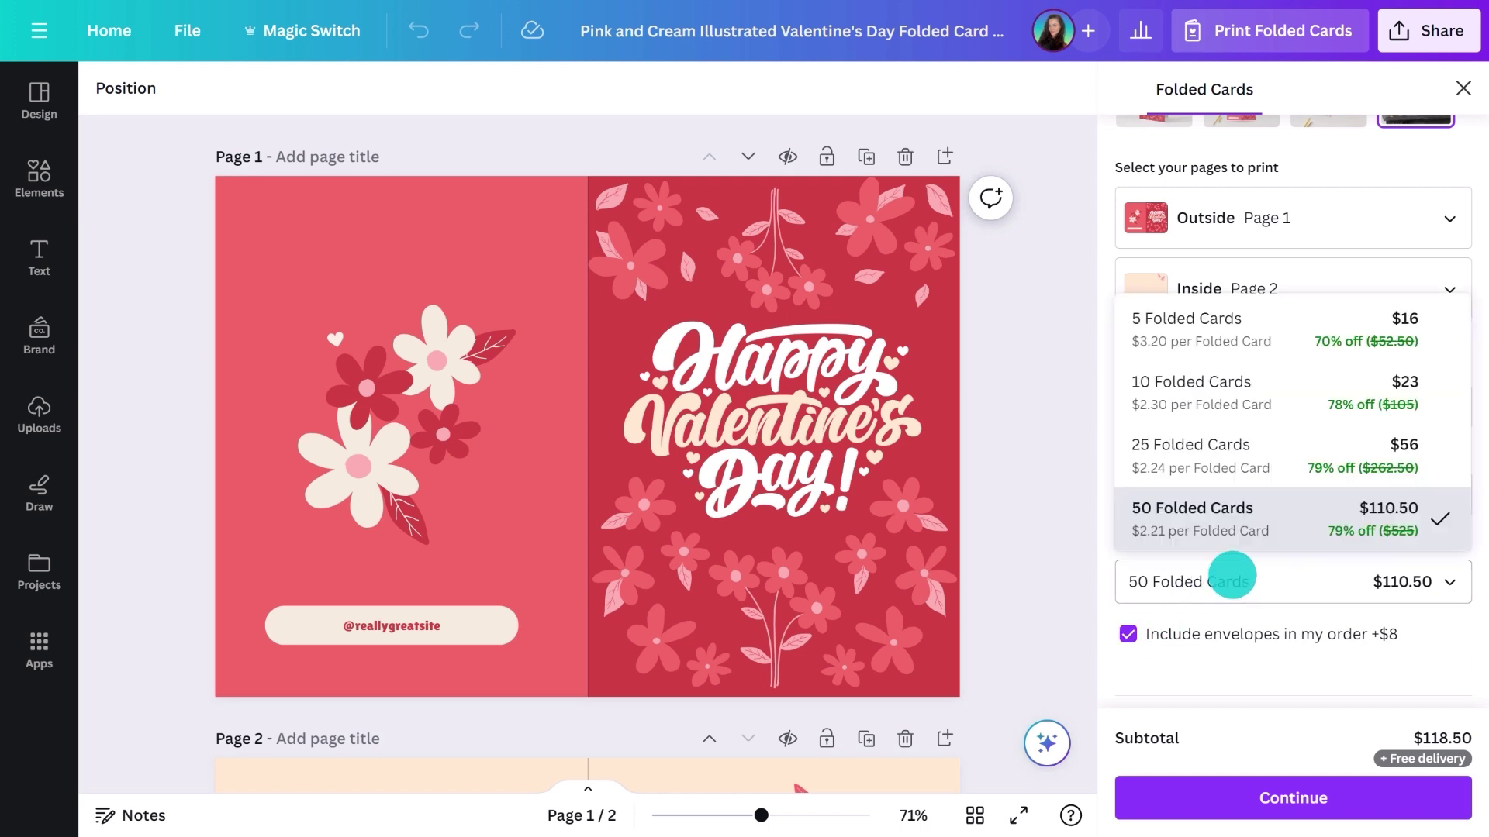
pyautogui.scroll(1, 1239, 525)
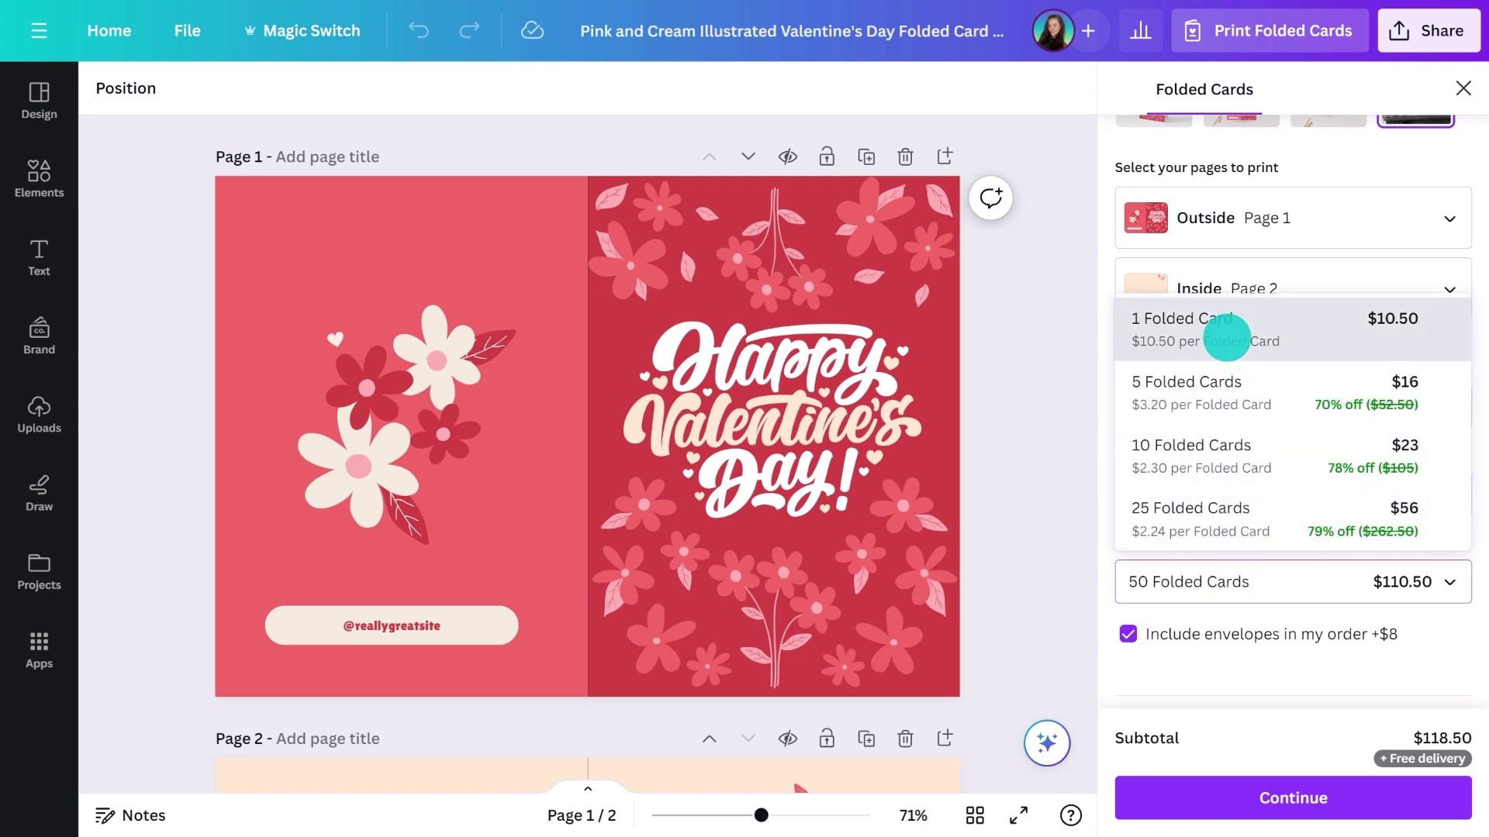
pyautogui.click(1226, 337)
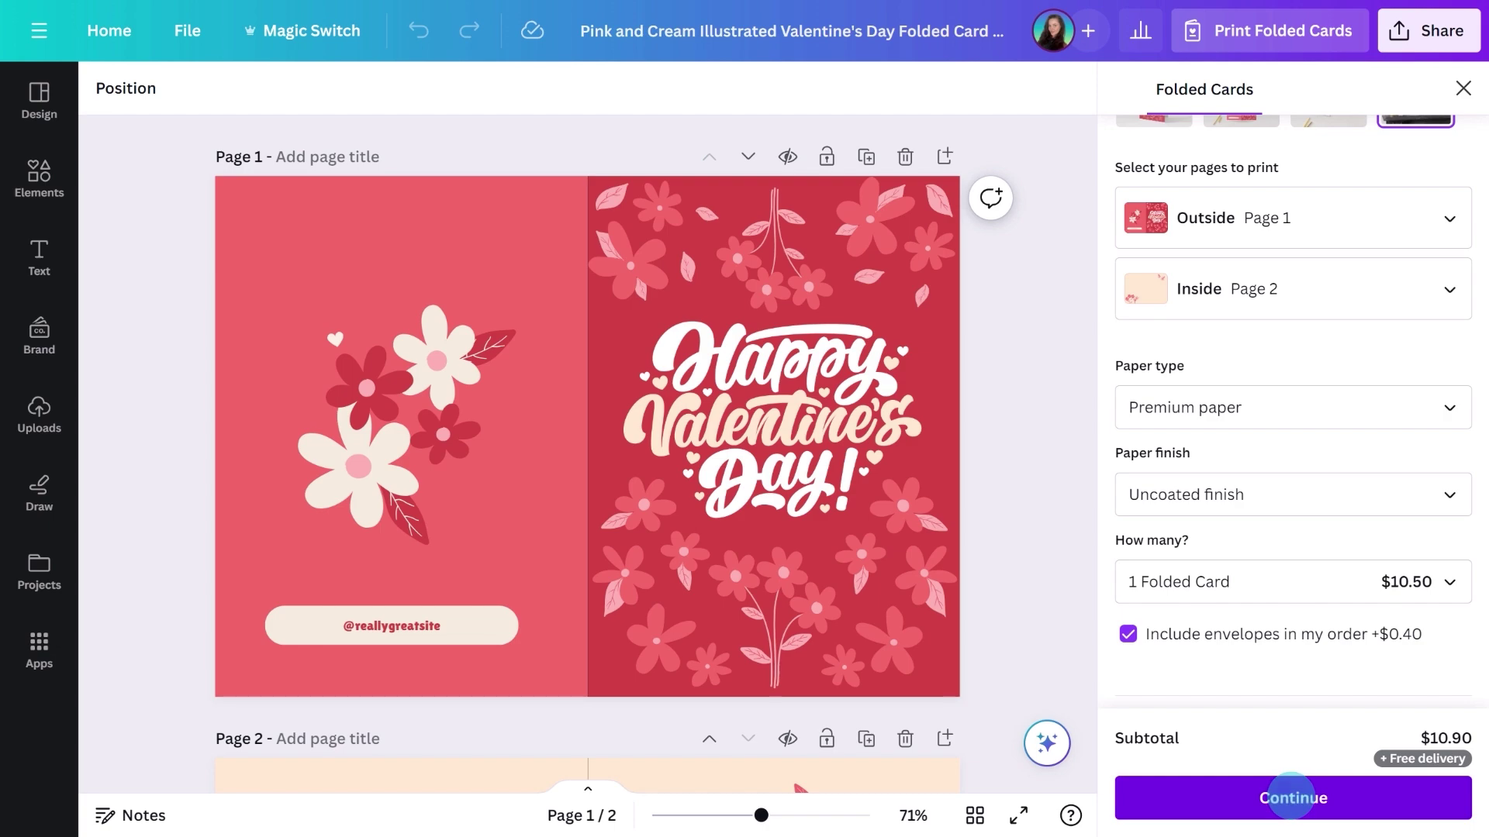
pyautogui.click(1292, 798)
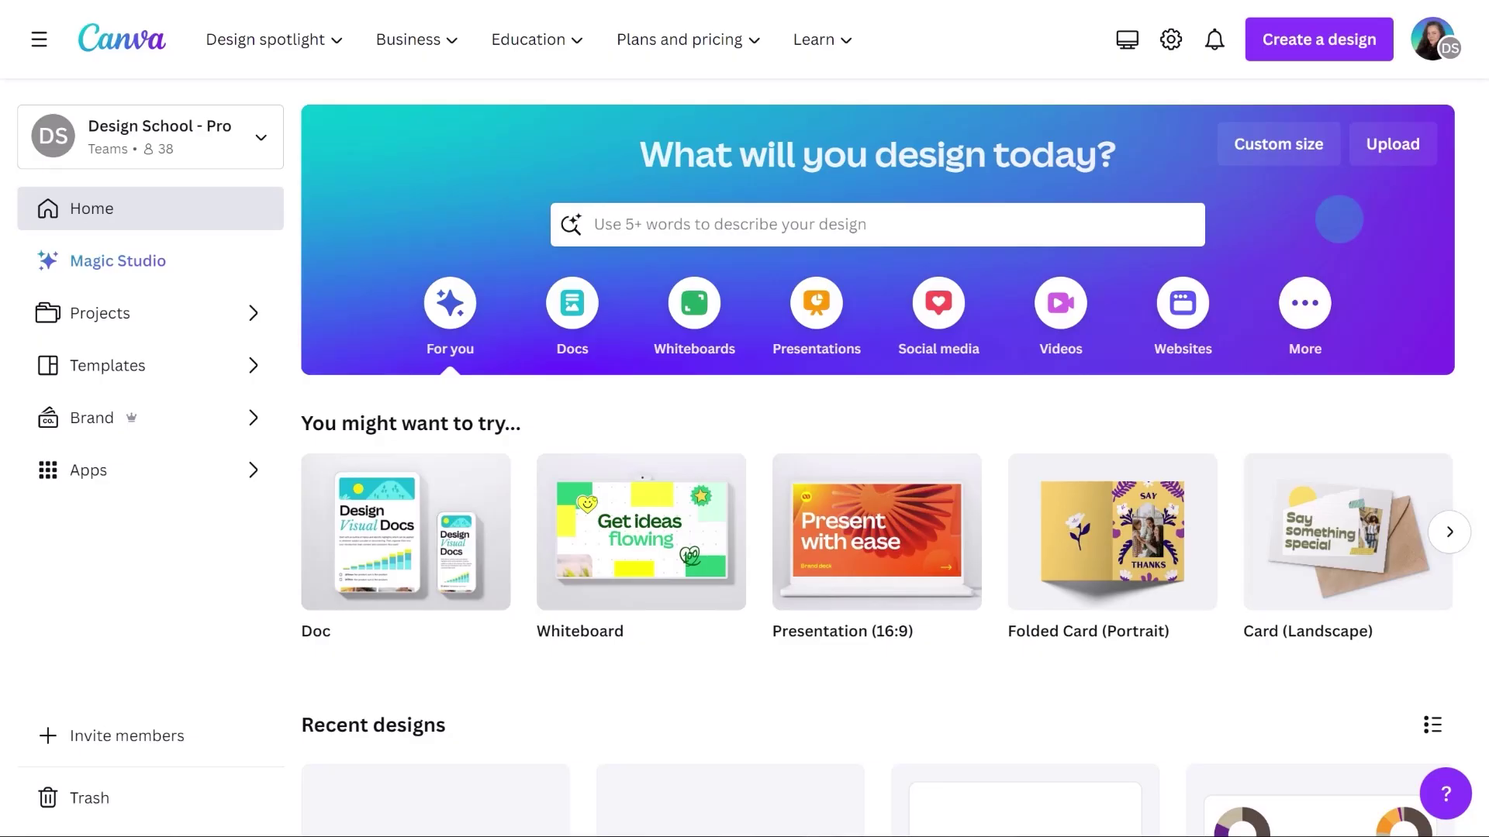
# Search the Canva templates for "valentines corporate"
pyautogui.click(1107, 224)
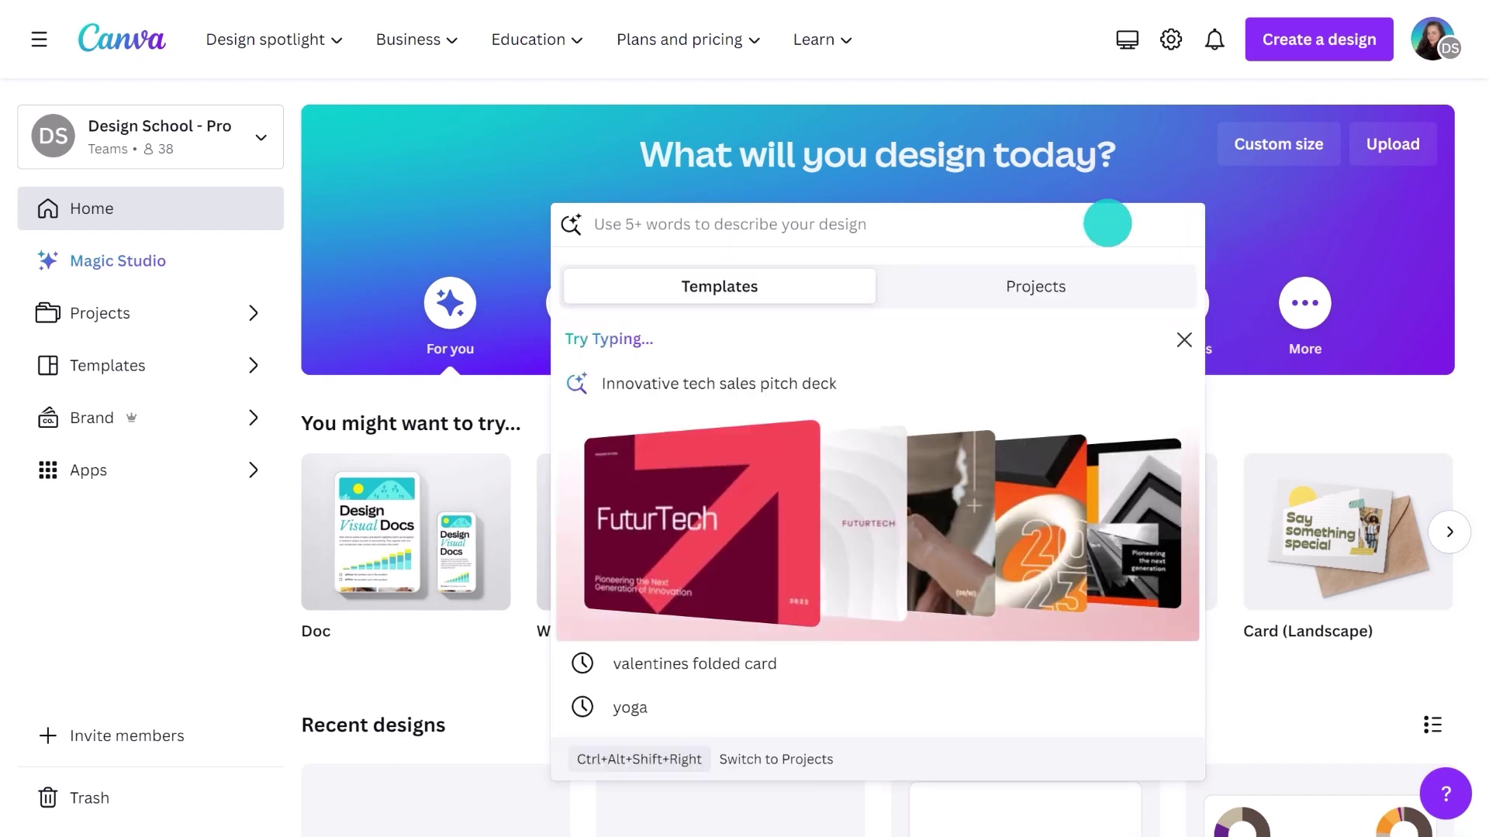
pyautogui.write('valentines corporat')
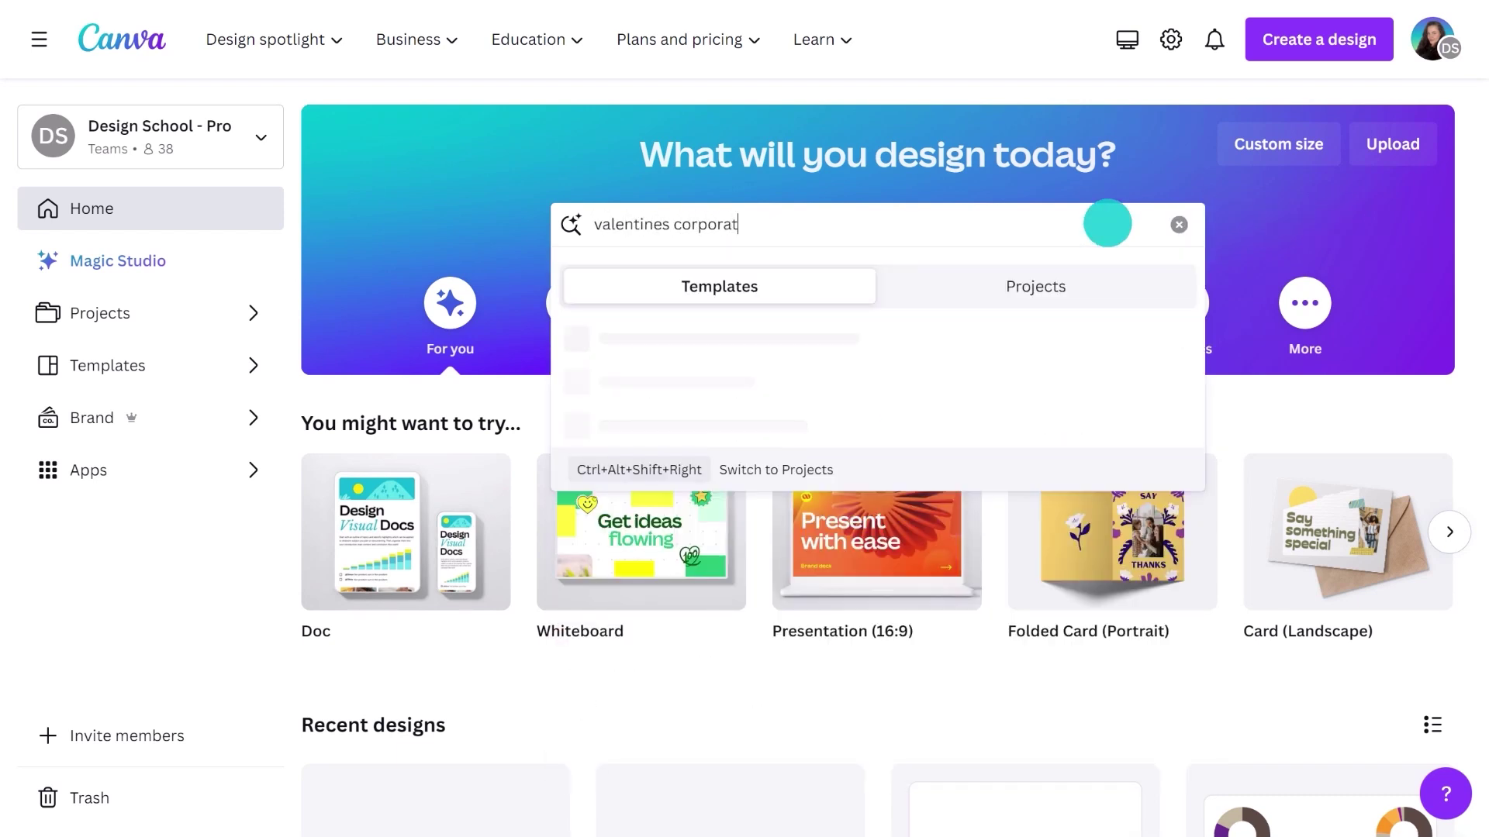
pyautogui.write('e')
pyautogui.press('Return')
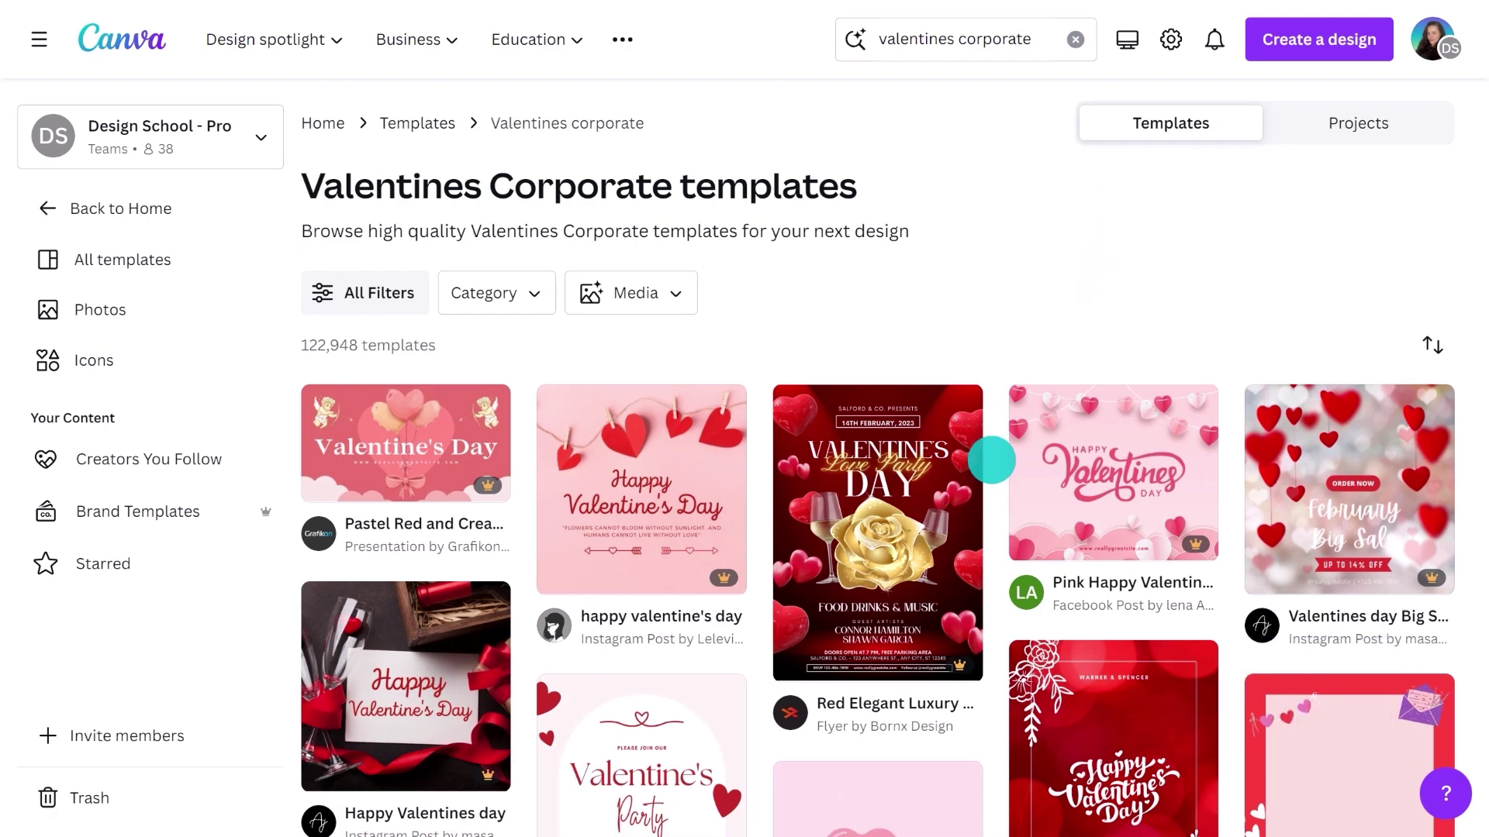
# Find the red Valentines Day story template with two hands holding lollipops and open it for customizing
pyautogui.scroll(-20, 991, 461)
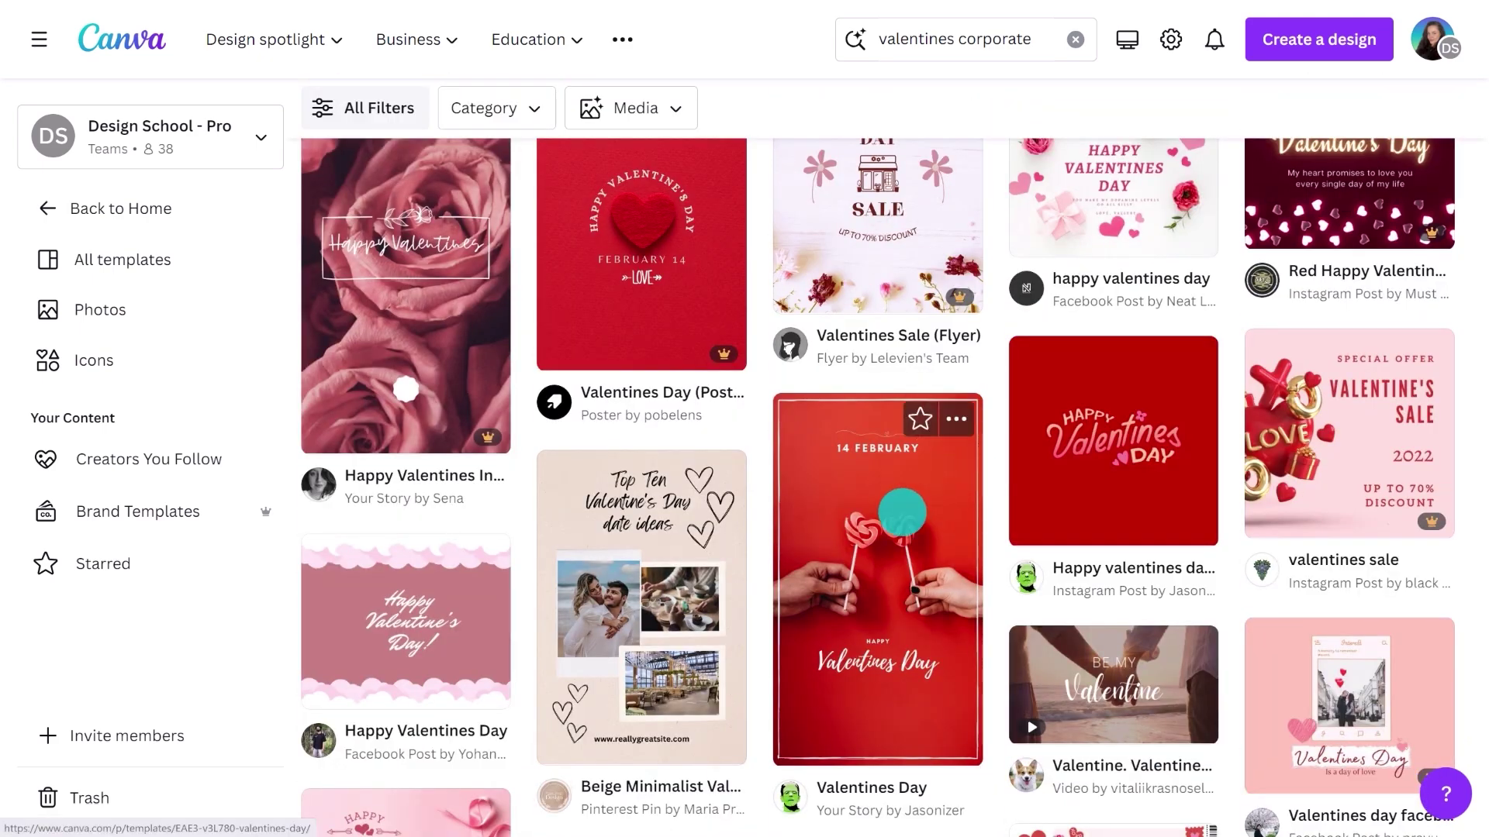
pyautogui.click(902, 513)
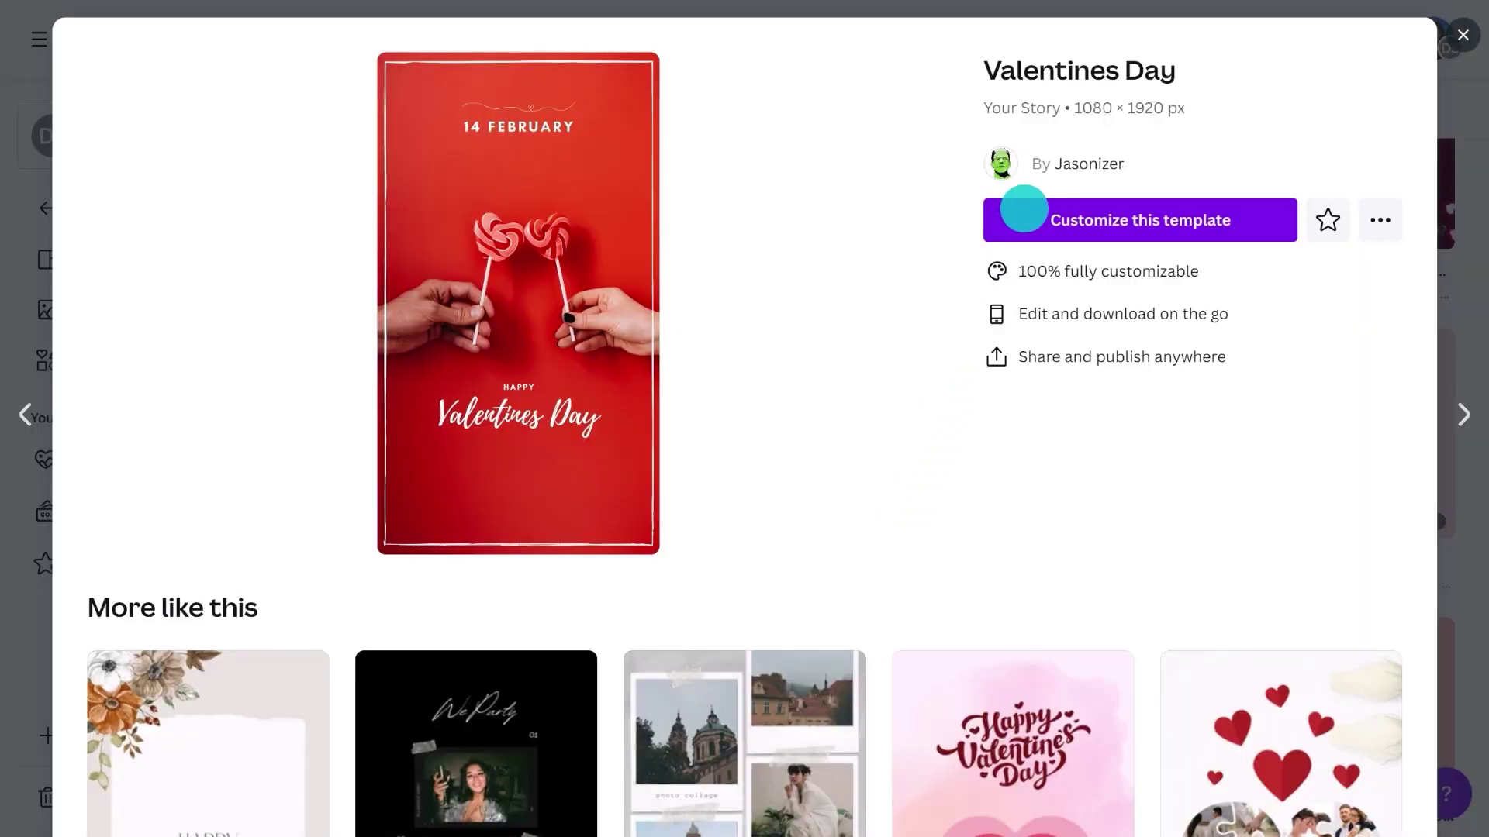
pyautogui.click(1021, 205)
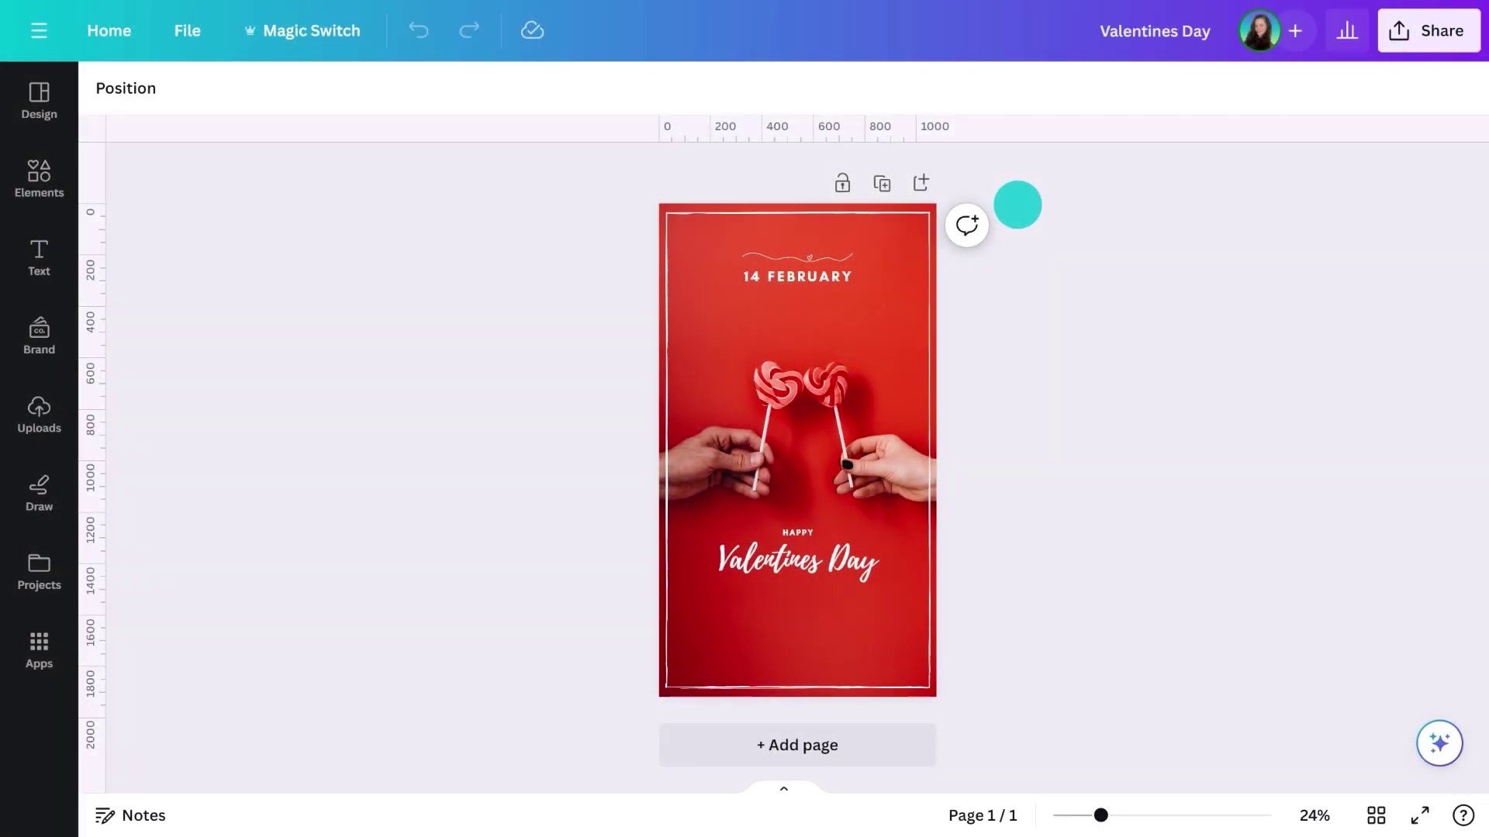
# Resize the design to a 10 × 7 in Folded Card (Portrait) with Magic Switch and open the resized version
pyautogui.click(273, 31)
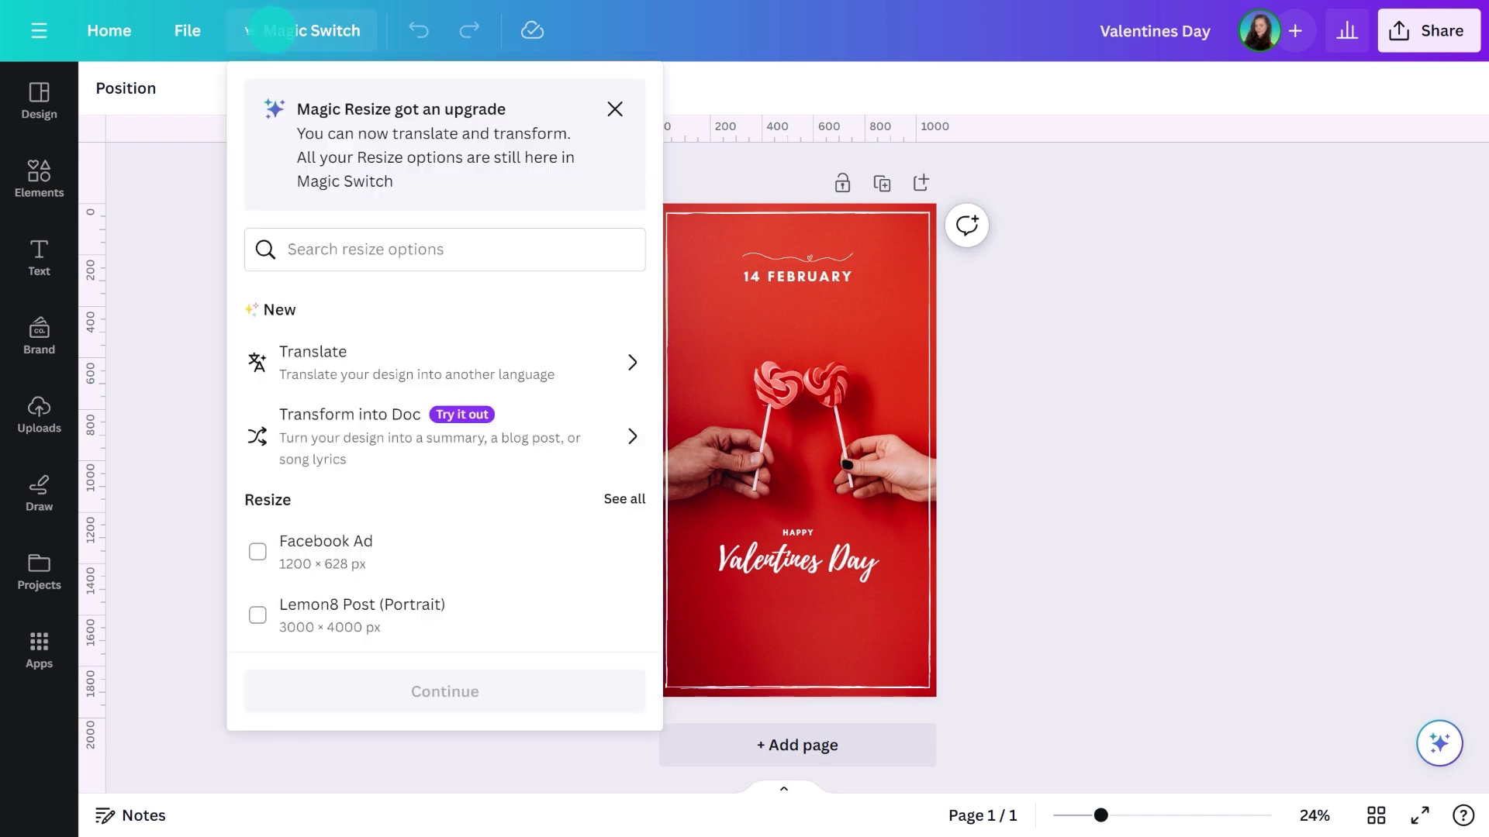
pyautogui.click(458, 249)
pyautogui.write('folded card')
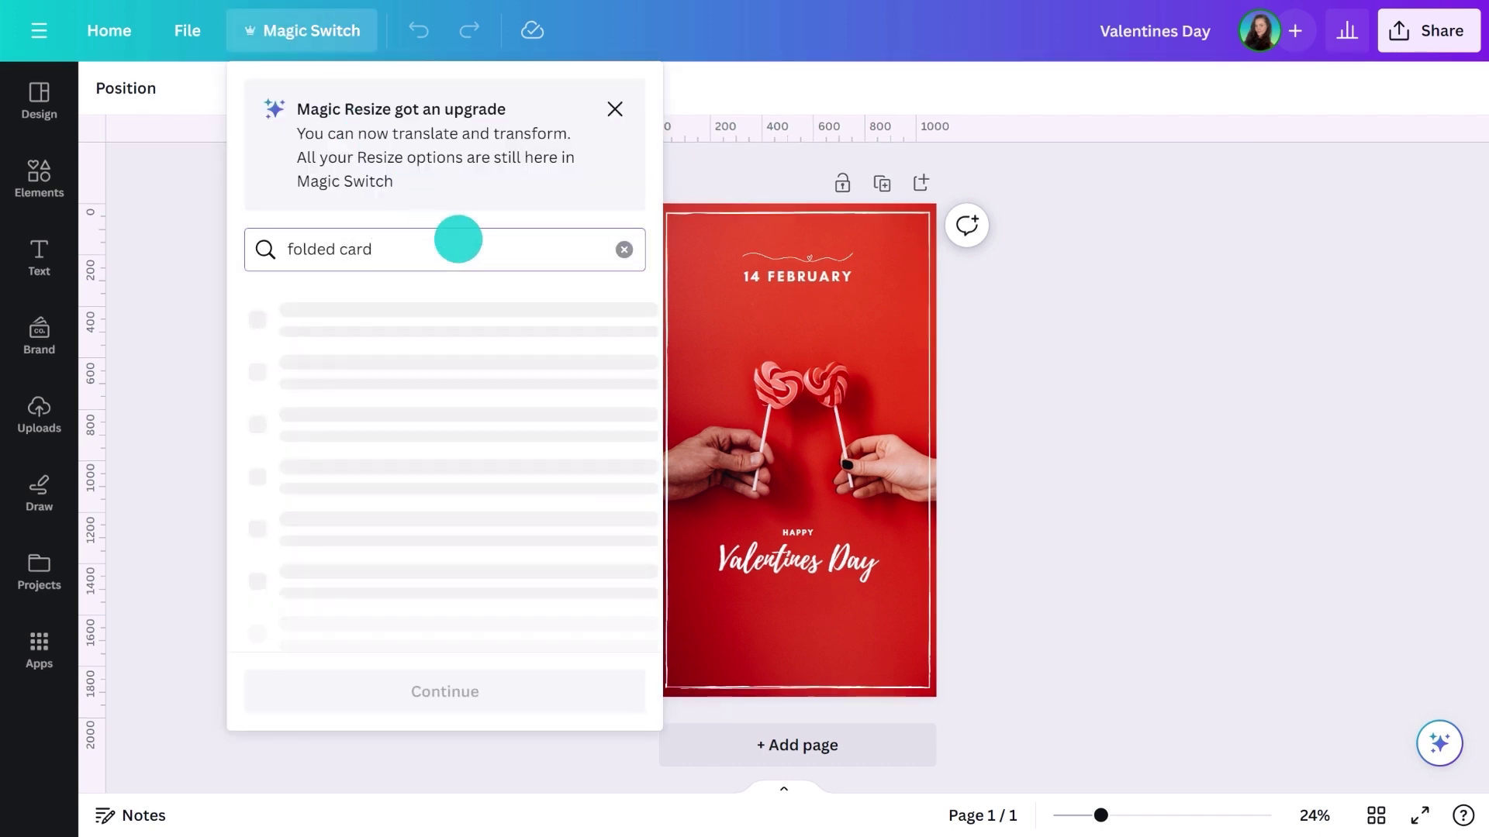
pyautogui.click(408, 370)
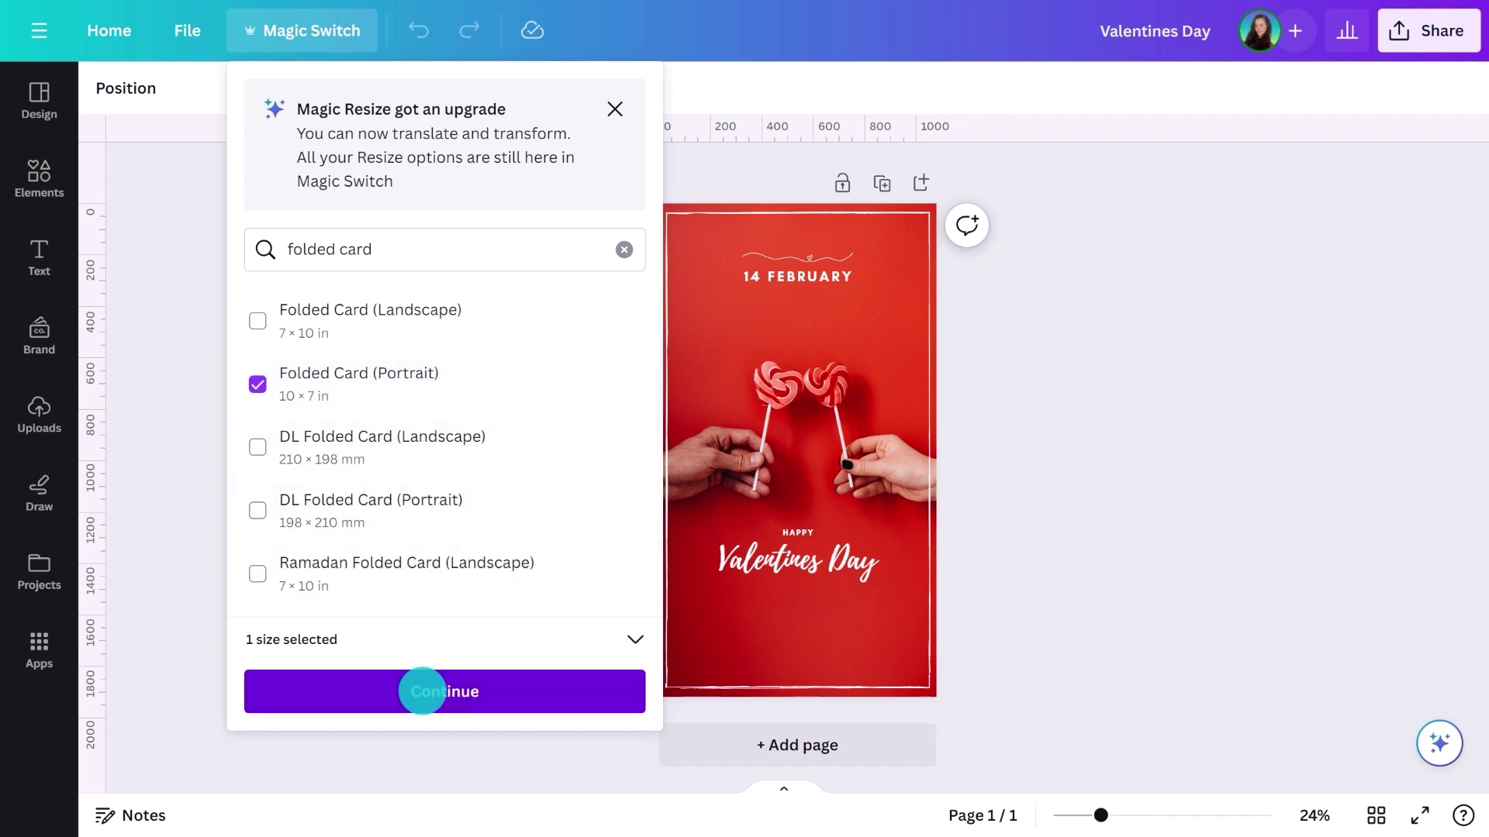
pyautogui.click(423, 691)
pyautogui.click(422, 504)
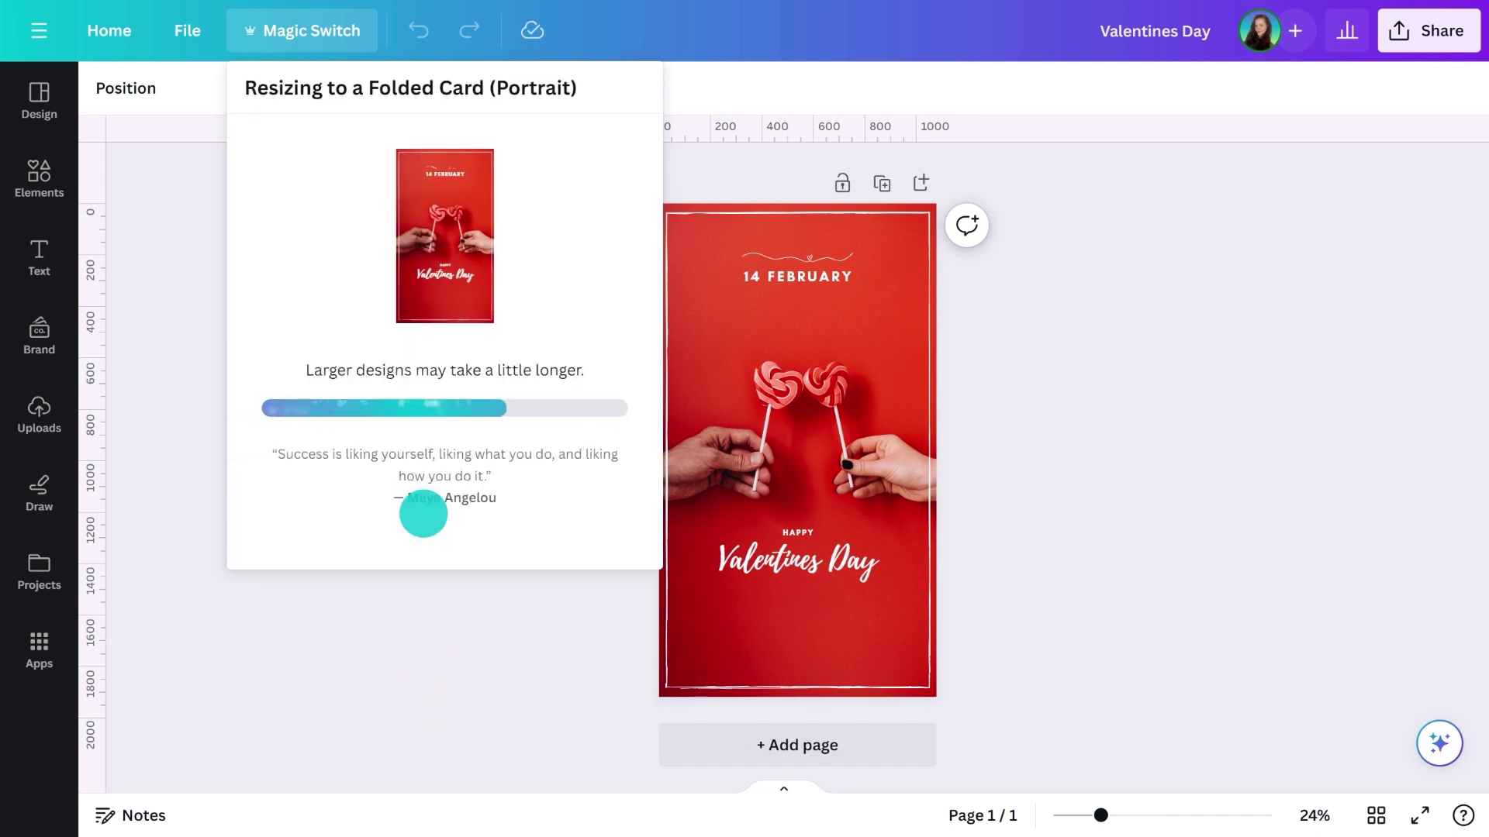
pyautogui.click(435, 256)
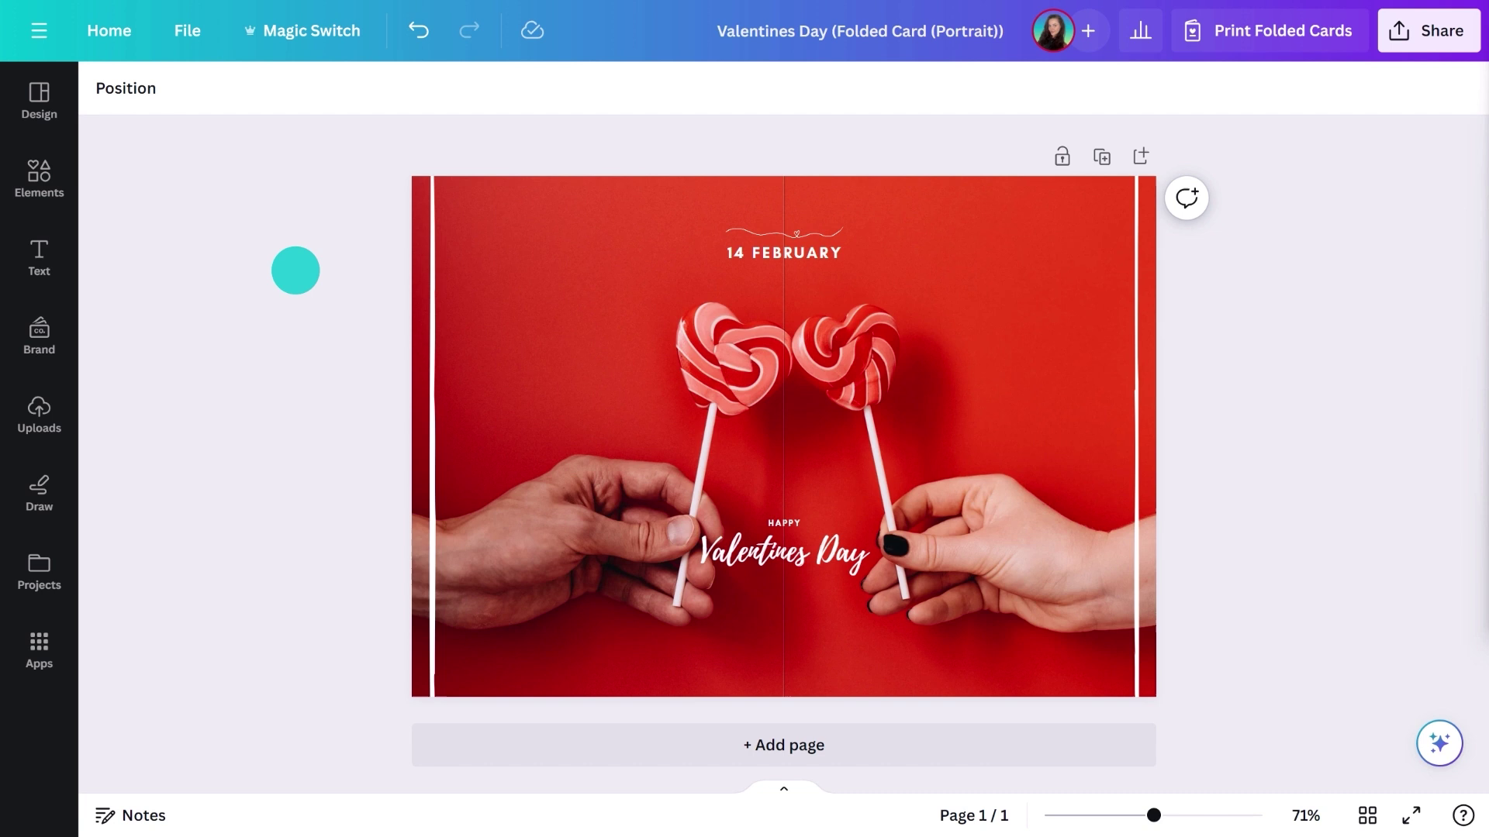
# Delete the white frame from the card and detach the lollipop photo from the background
pyautogui.click(428, 316)
pyautogui.press('Delete')
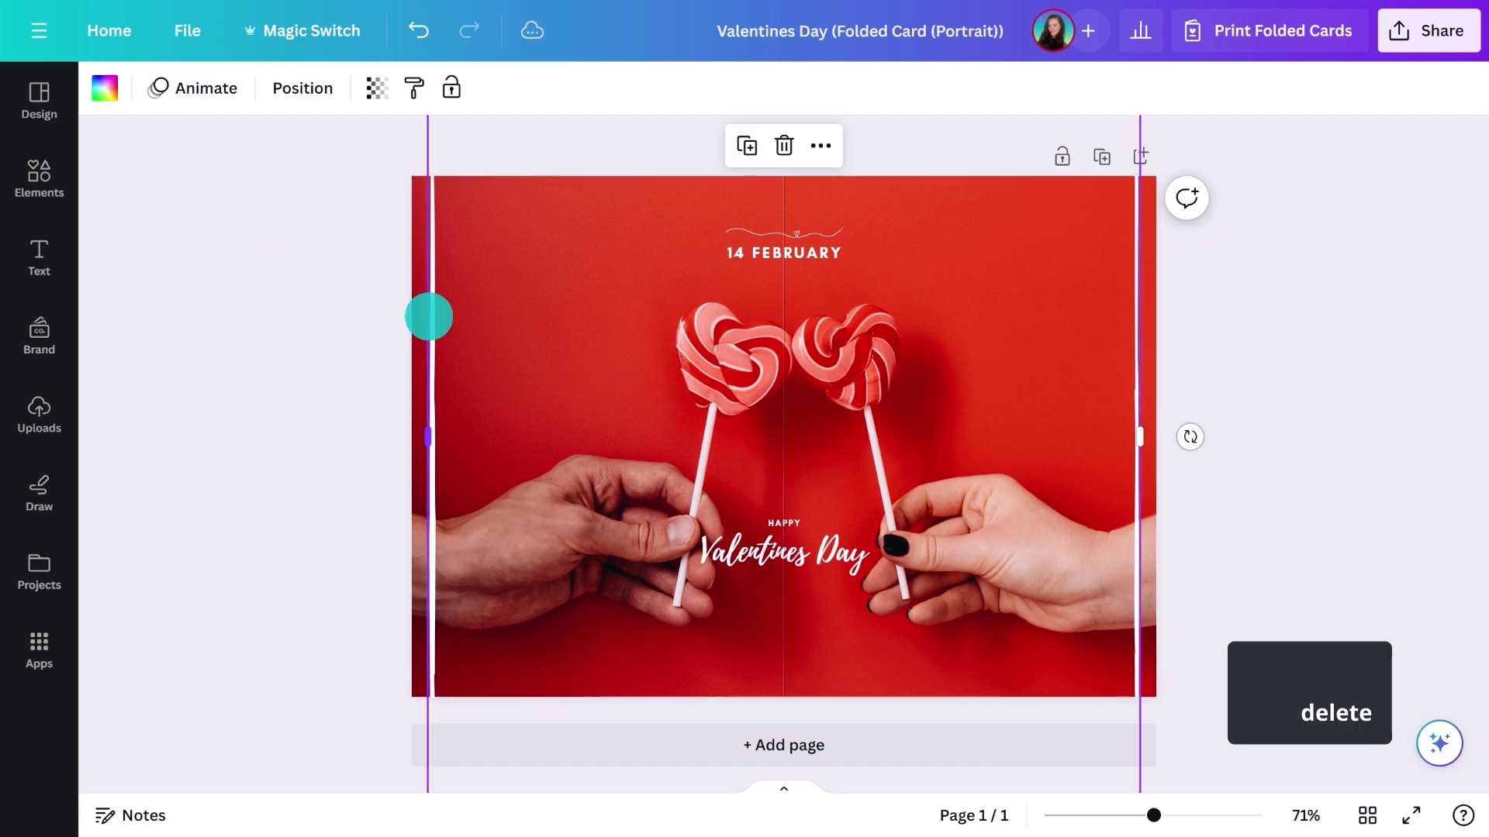
pyautogui.click(495, 339)
pyautogui.rightClick(493, 339)
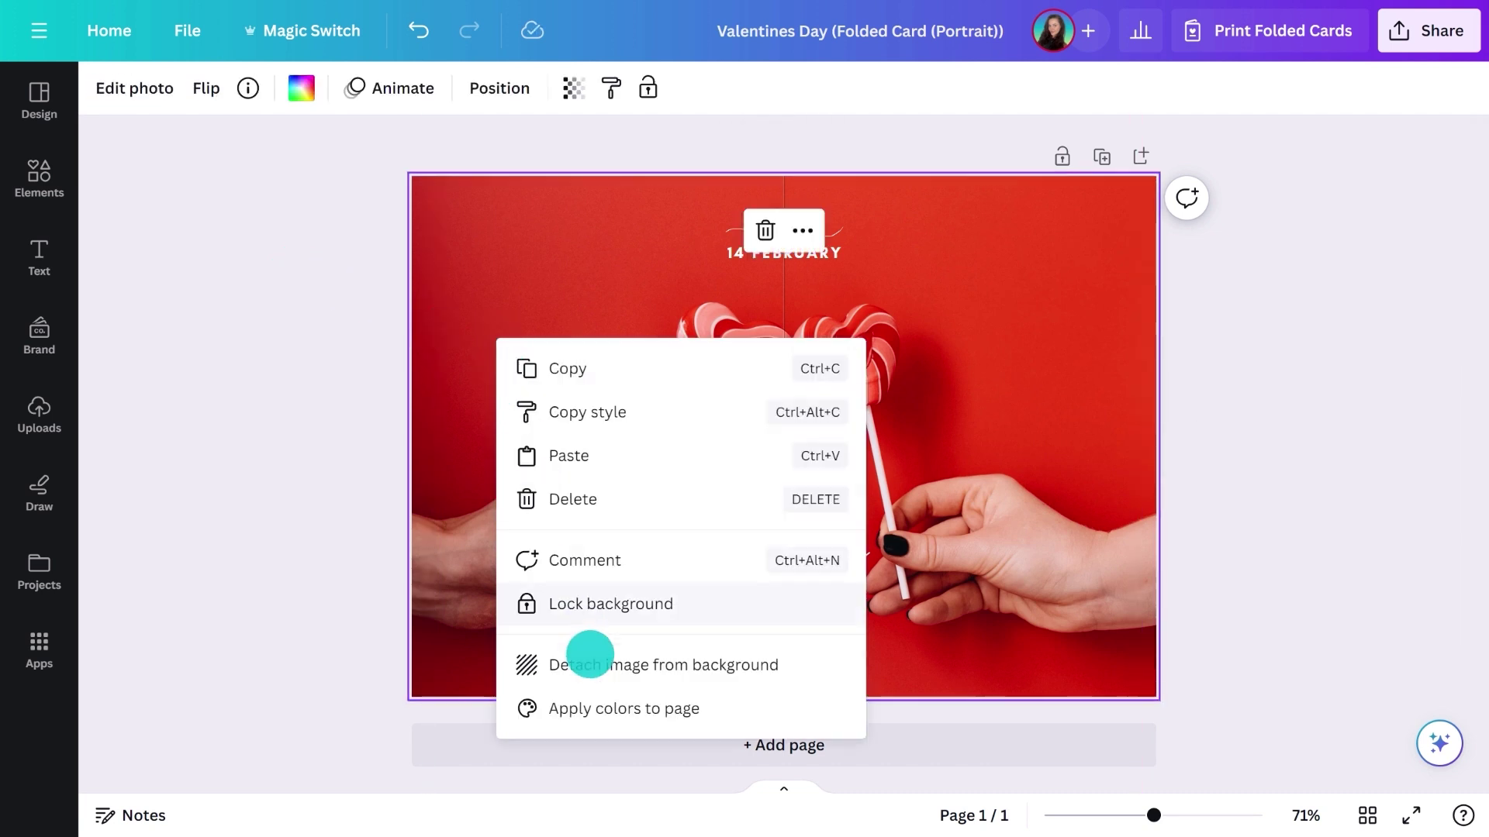
pyautogui.click(590, 656)
# Fit the lollipop photo to the card's right half and crop it tighter around the hands and lollipops
pyautogui.moveTo(765, 454); pyautogui.dragTo(910, 406)
pyautogui.moveTo(1062, 591); pyautogui.dragTo(1180, 701)
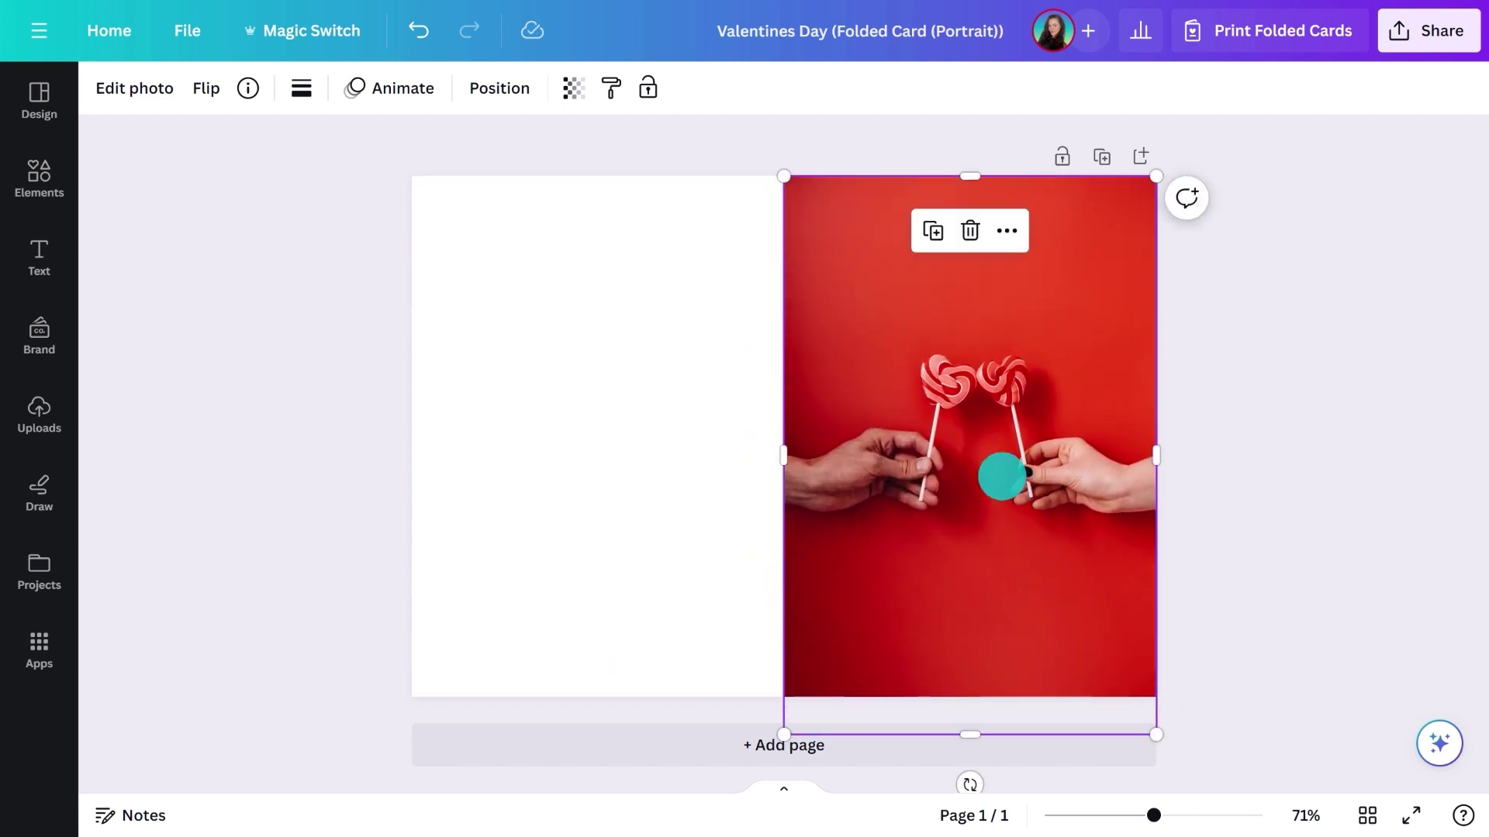
pyautogui.doubleClick(1002, 475)
pyautogui.moveTo(980, 178); pyautogui.dragTo(899, 121)
pyautogui.moveTo(897, 129); pyautogui.dragTo(907, 117)
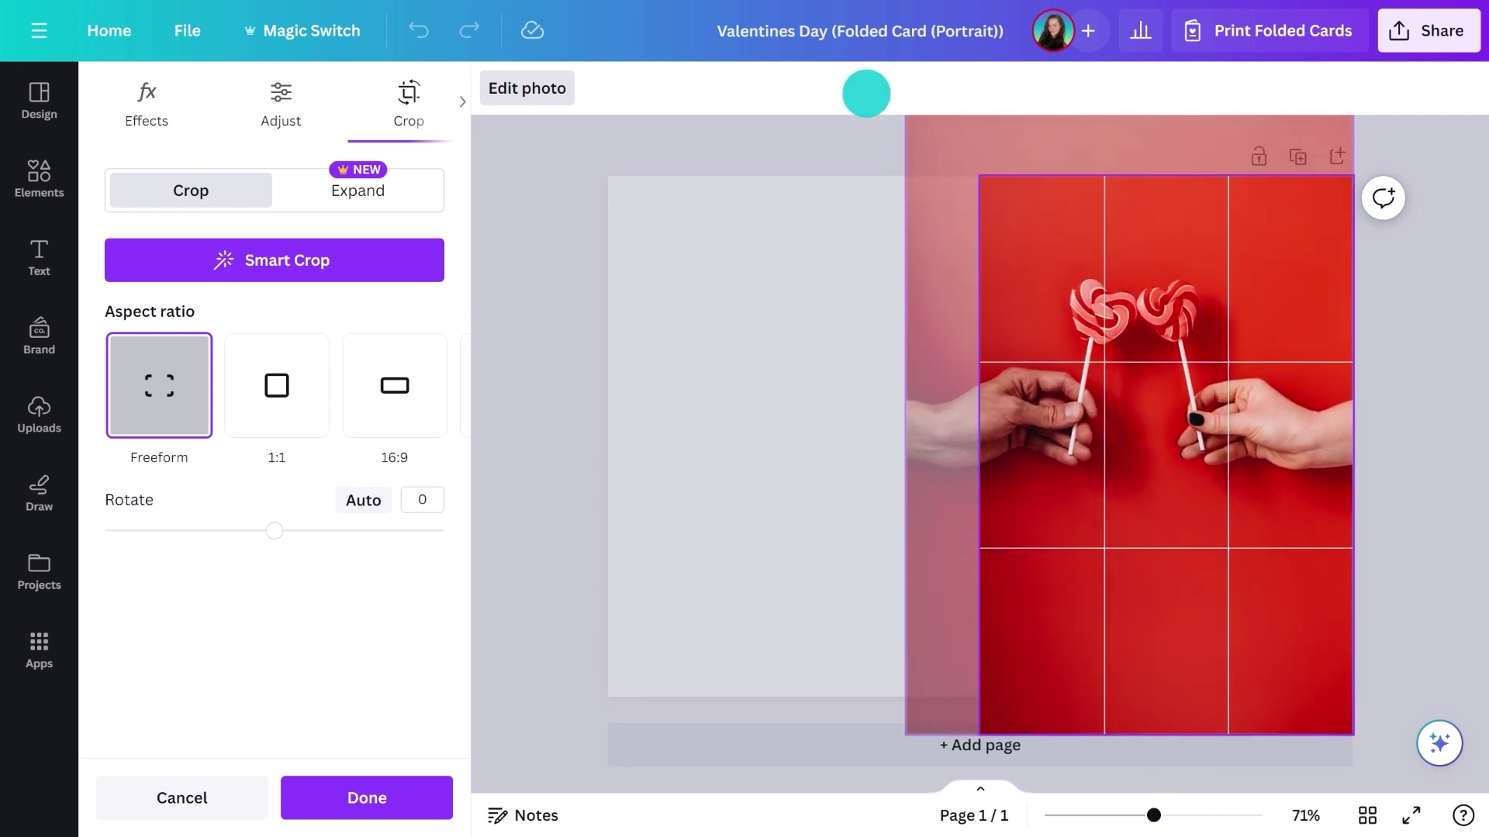
pyautogui.moveTo(1077, 398); pyautogui.dragTo(1093, 456)
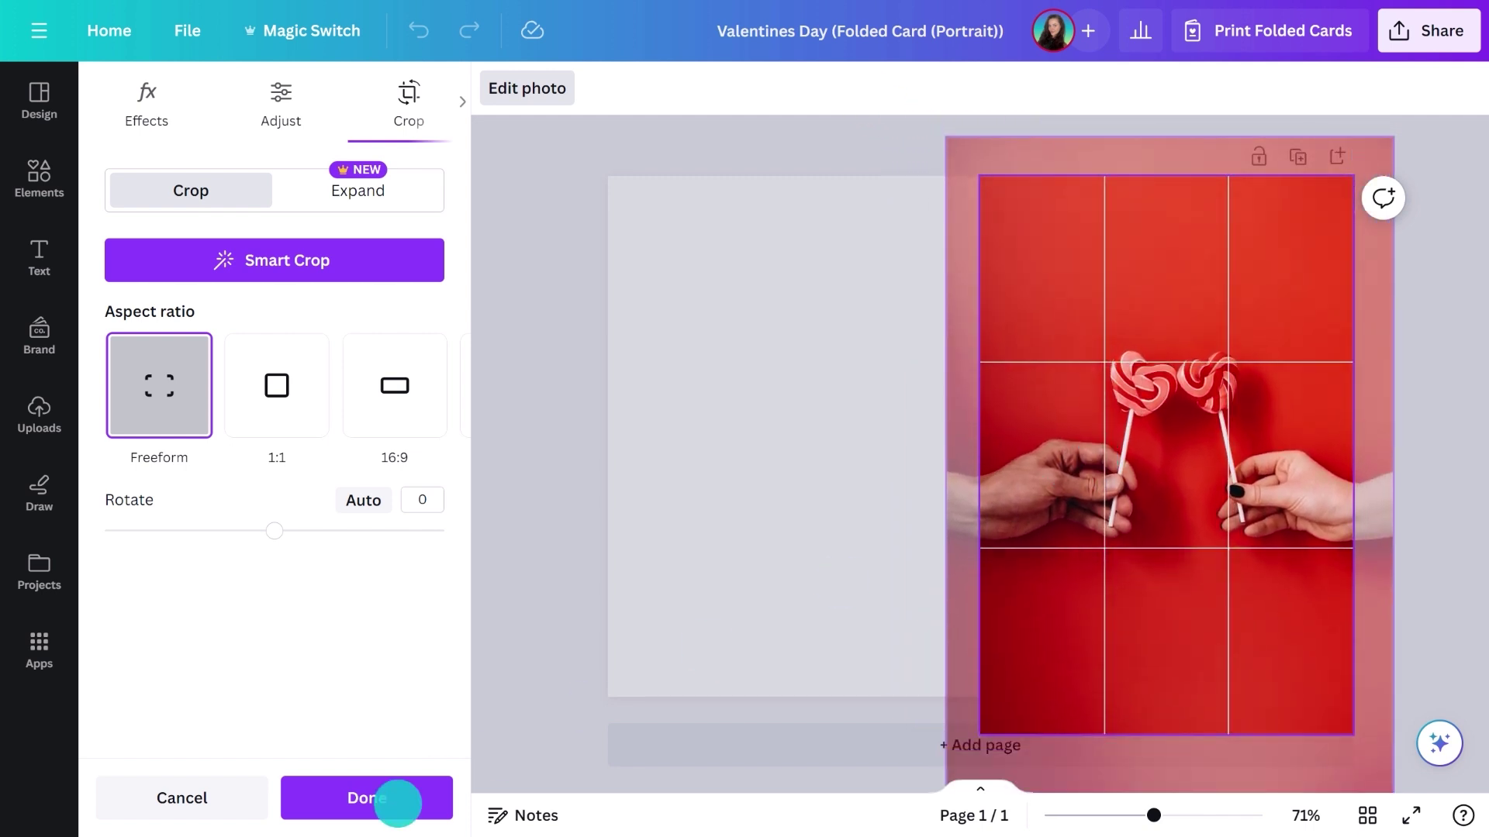
pyautogui.click(397, 802)
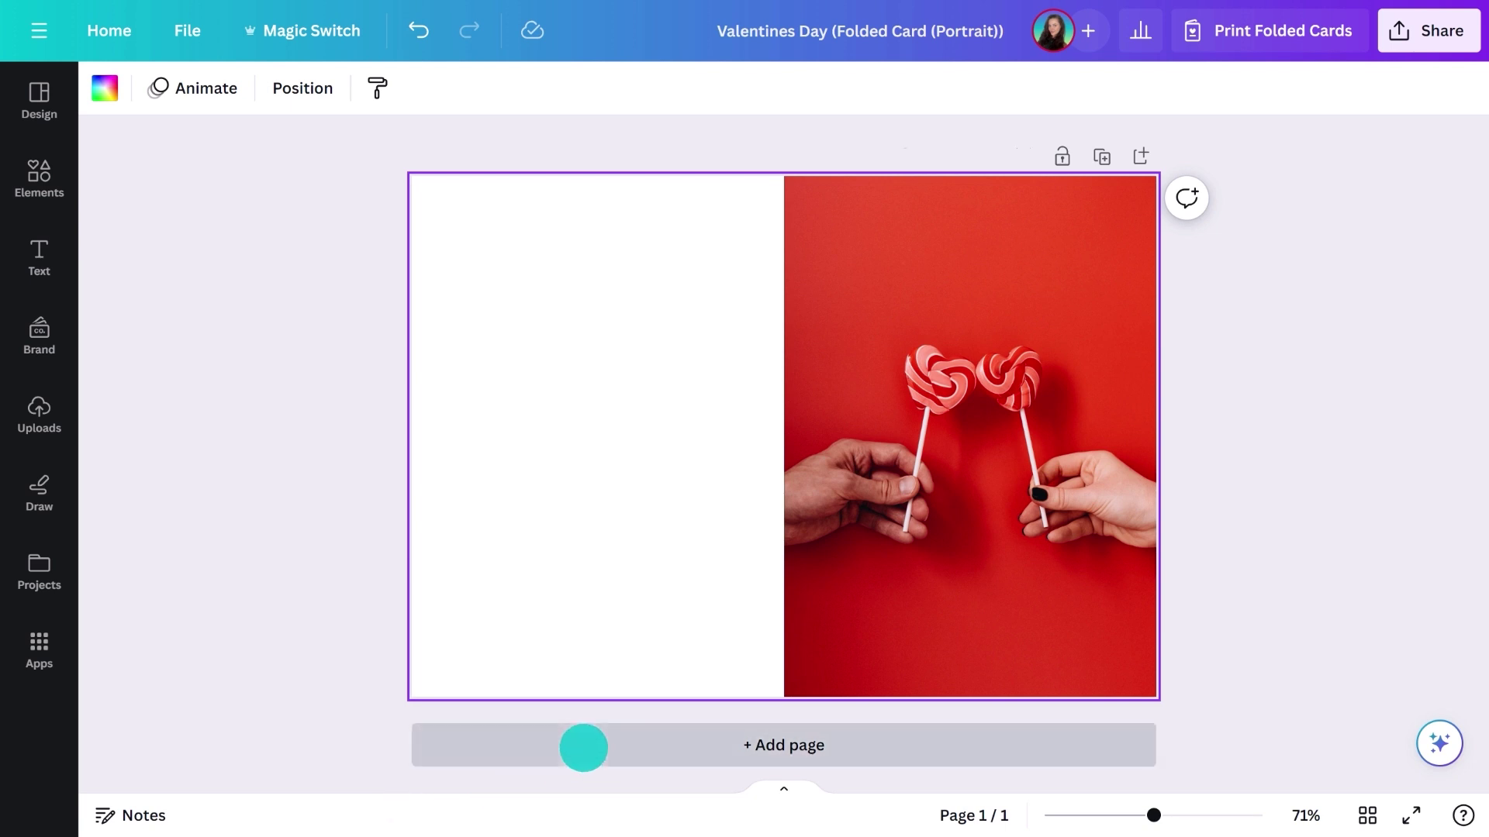
# Add a second page to the card and place a text box on its right half
pyautogui.click(583, 745)
pyautogui.press('t')
pyautogui.moveTo(814, 495); pyautogui.dragTo(911, 300)
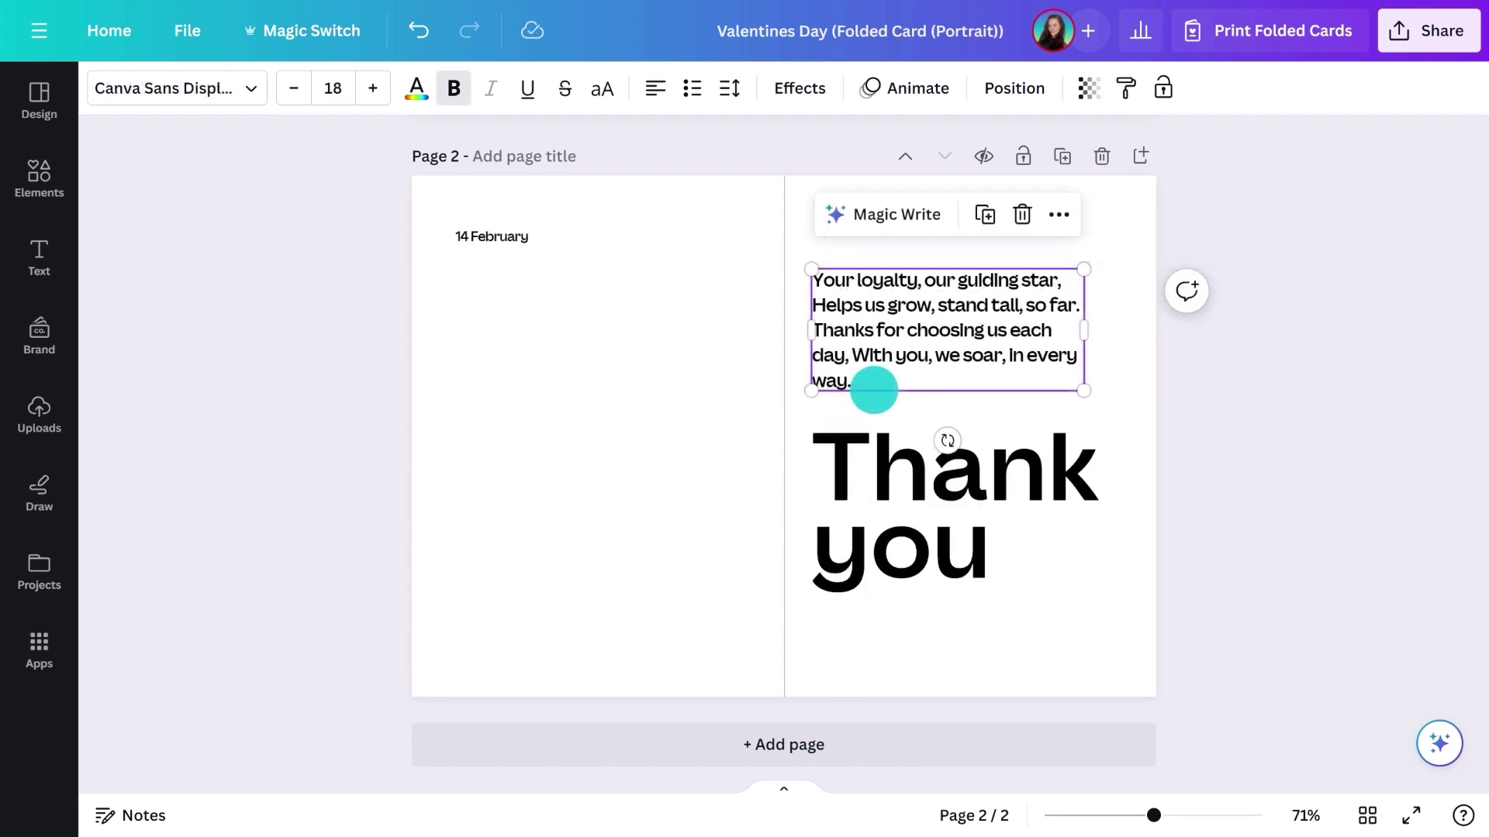
# Rewrite the loyalty message on page 2 with Magic Write's More fun option
pyautogui.click(871, 205)
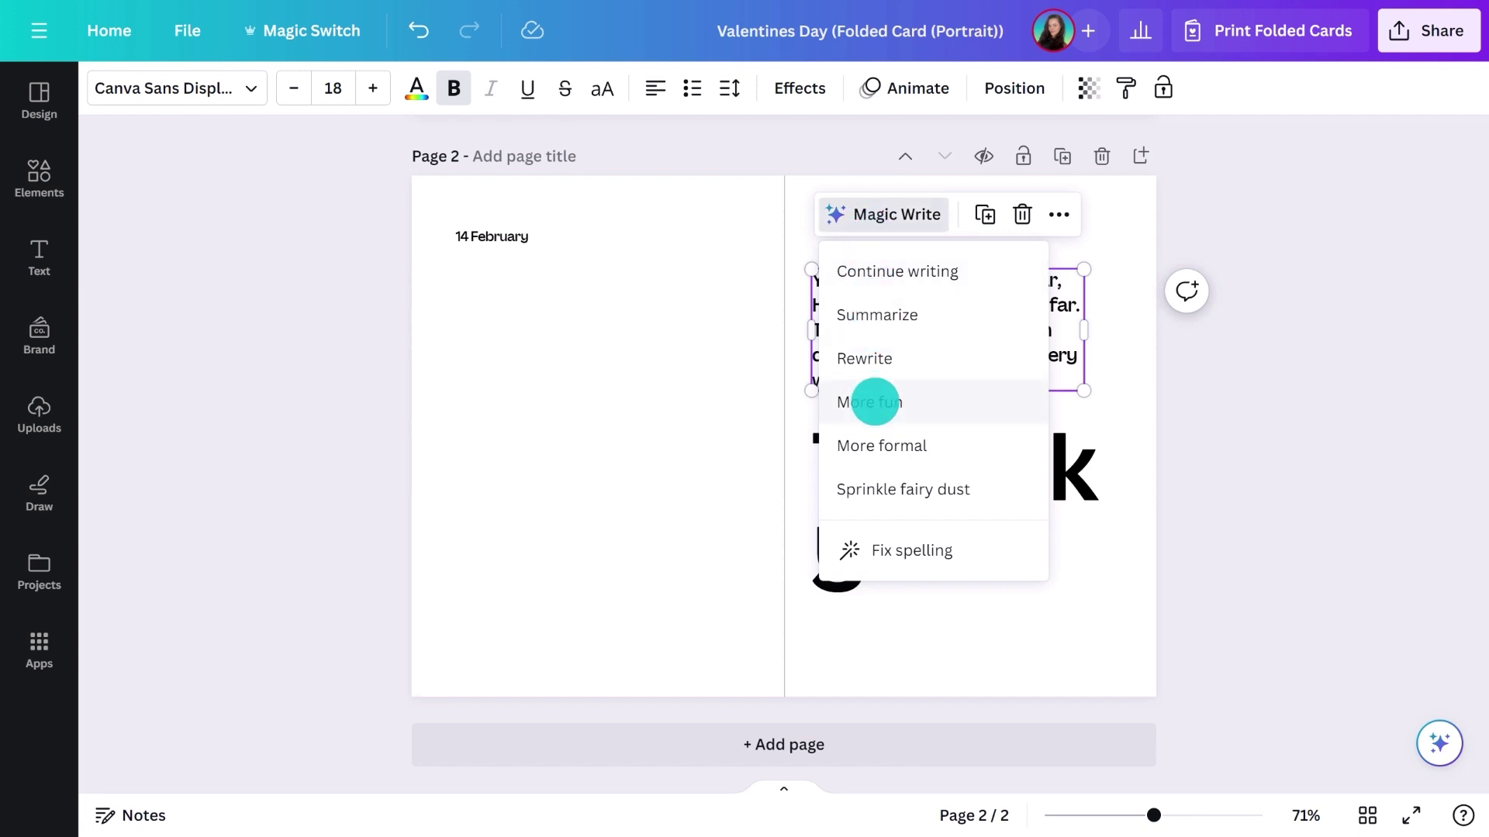
pyautogui.click(870, 400)
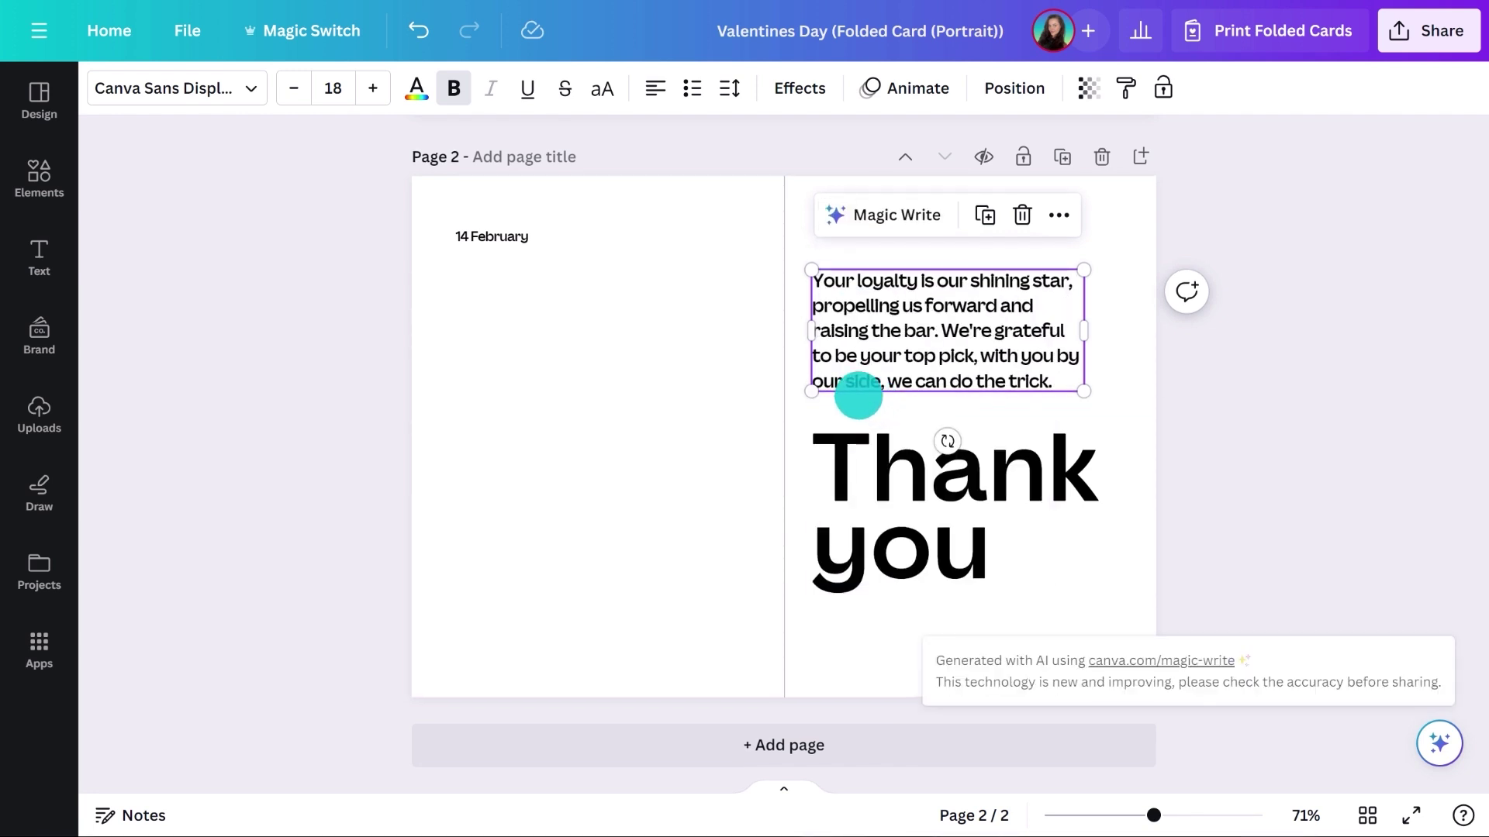
# Set the date and loyalty message to TT Ramillas and the "Thank you" heading to Agrandir
pyautogui.keyDown('shift'); pyautogui.click(468, 237); pyautogui.keyUp('shift')
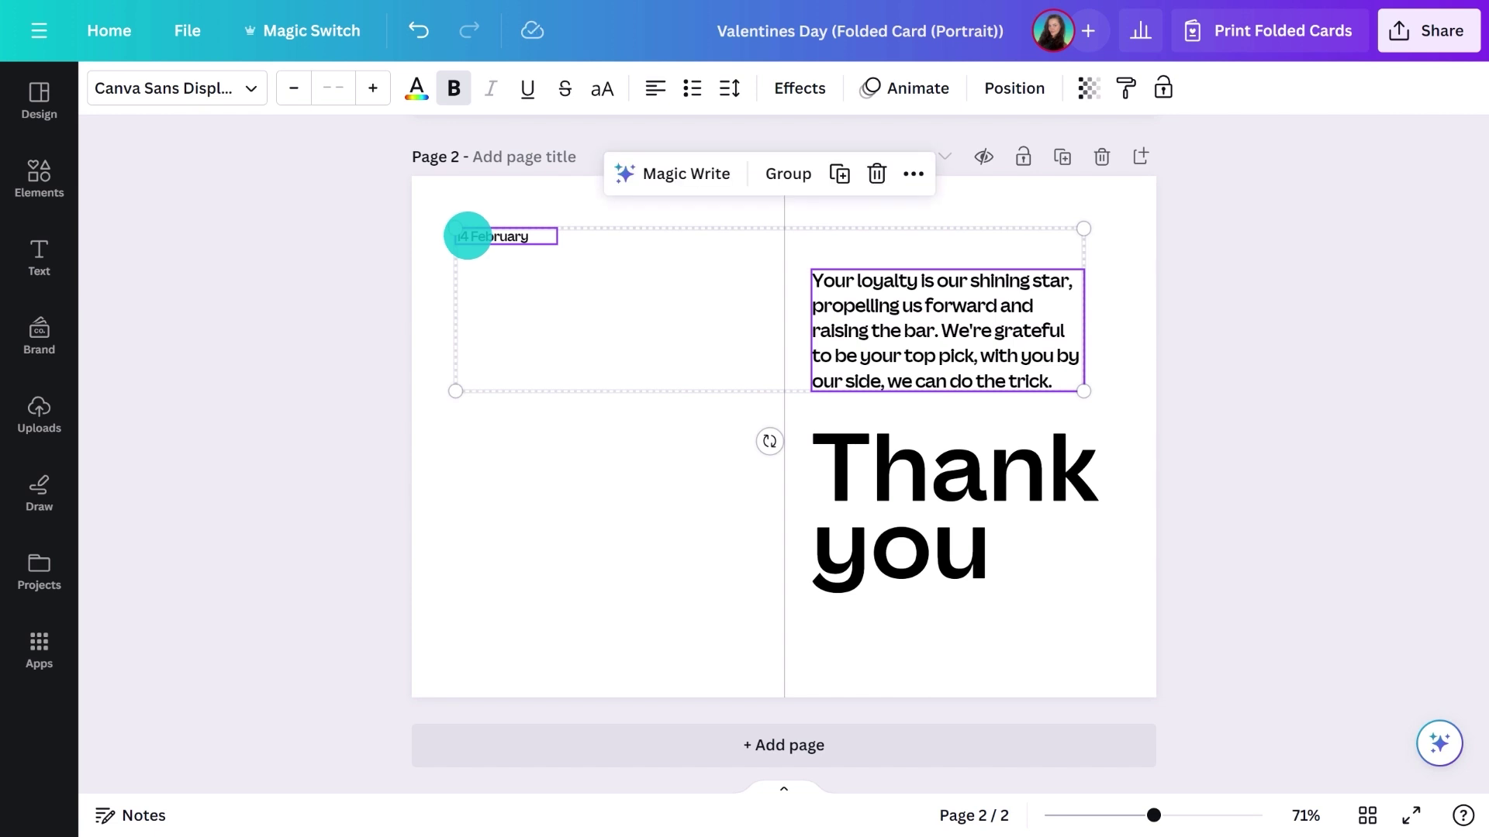
pyautogui.click(251, 88)
pyautogui.scroll(-5, 292, 336)
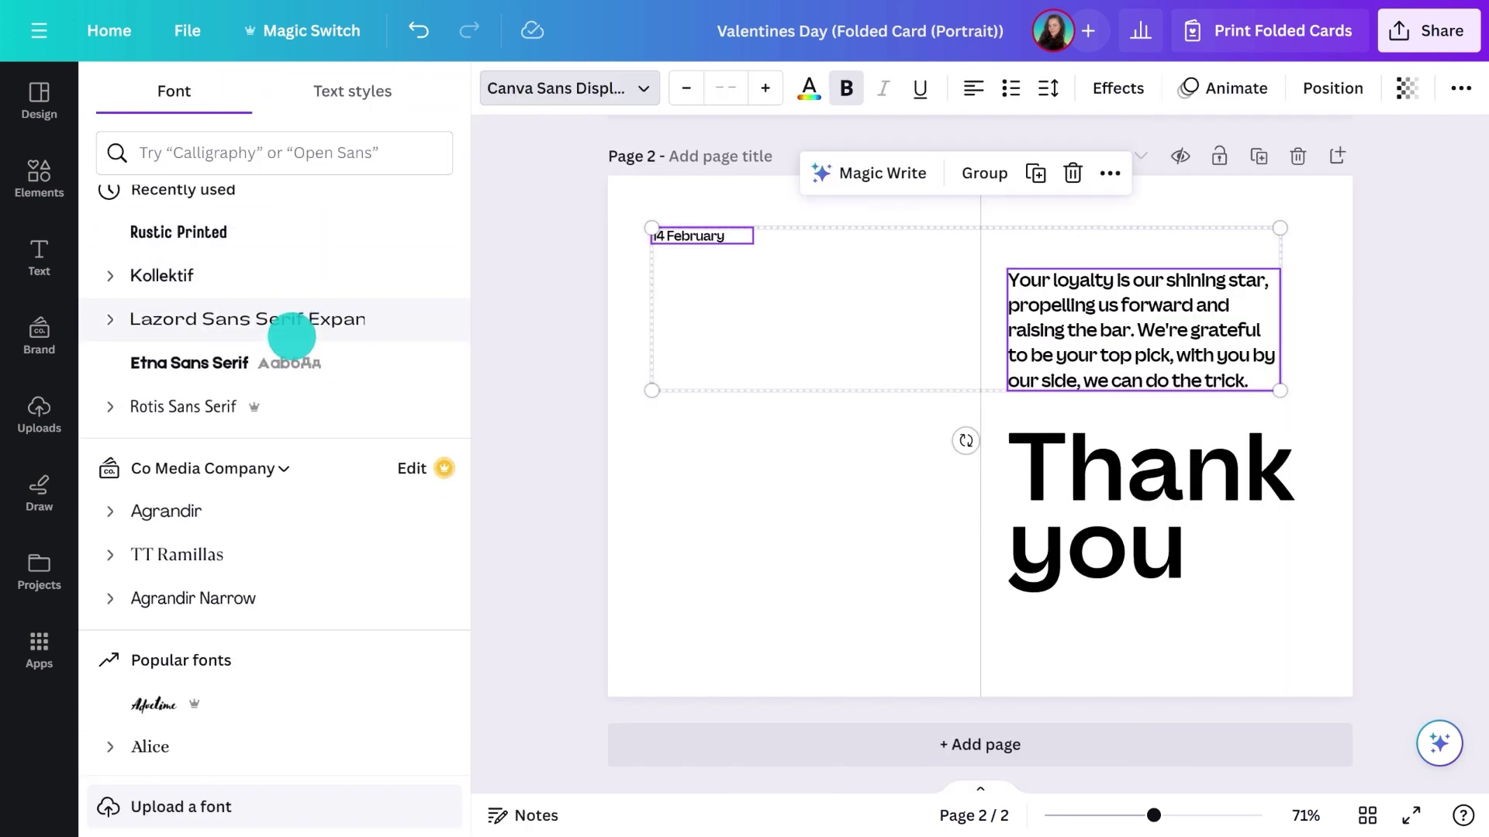
pyautogui.click(241, 467)
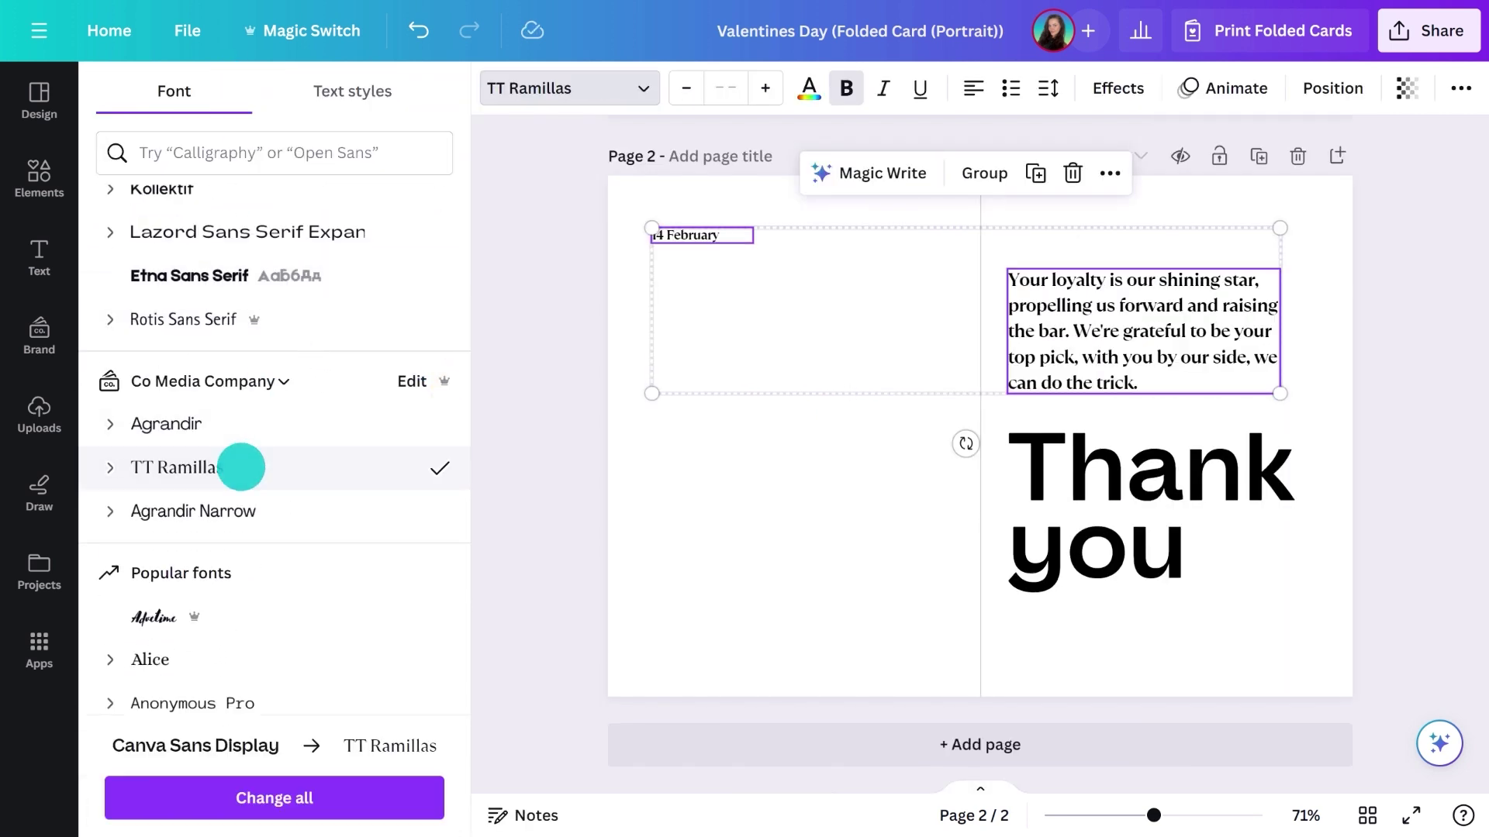
pyautogui.click(1096, 499)
pyautogui.click(253, 425)
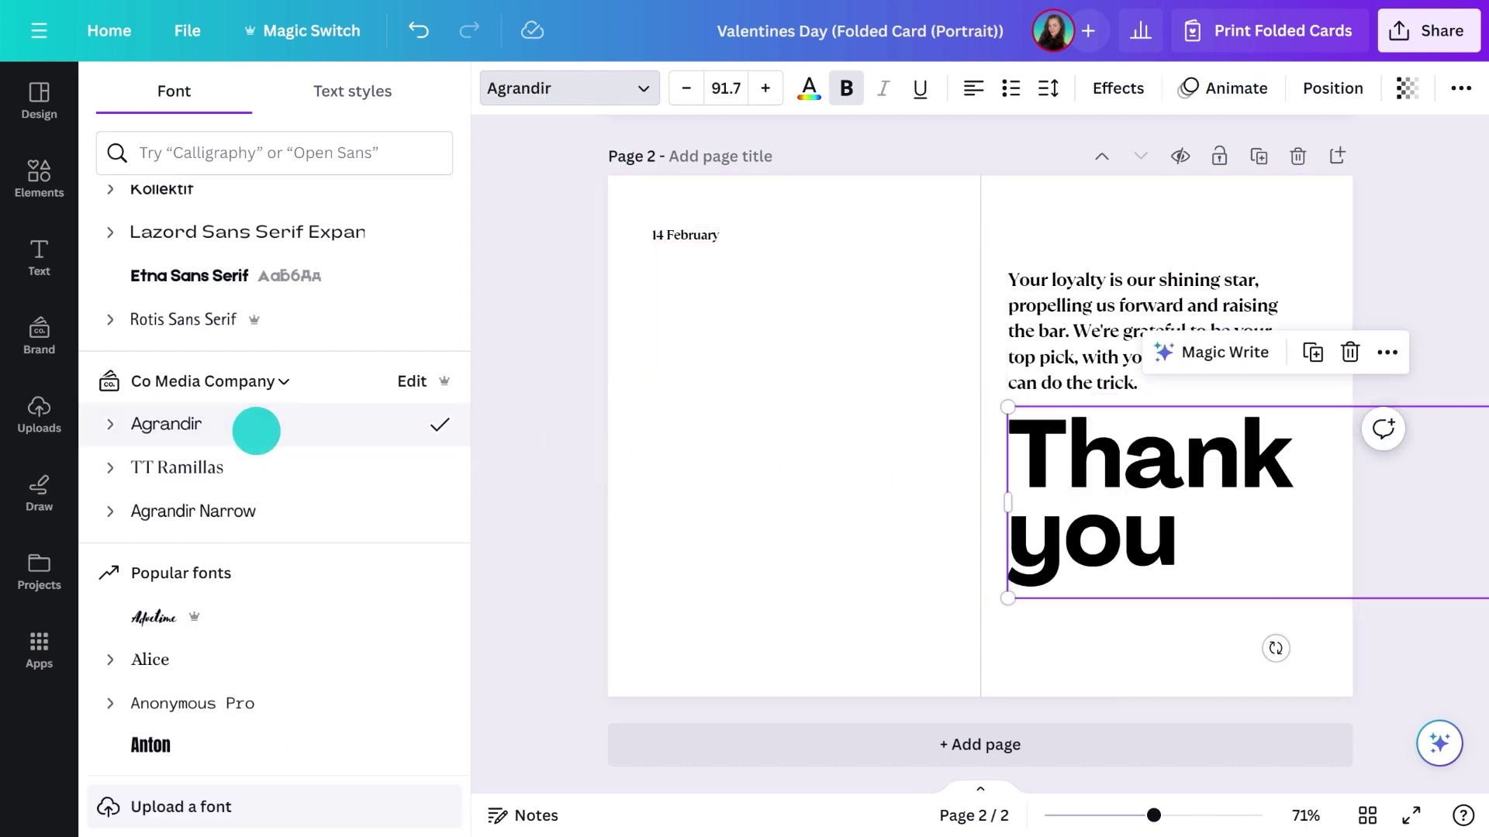
# Change page 2's background to the red-orange document colour
pyautogui.click(519, 423)
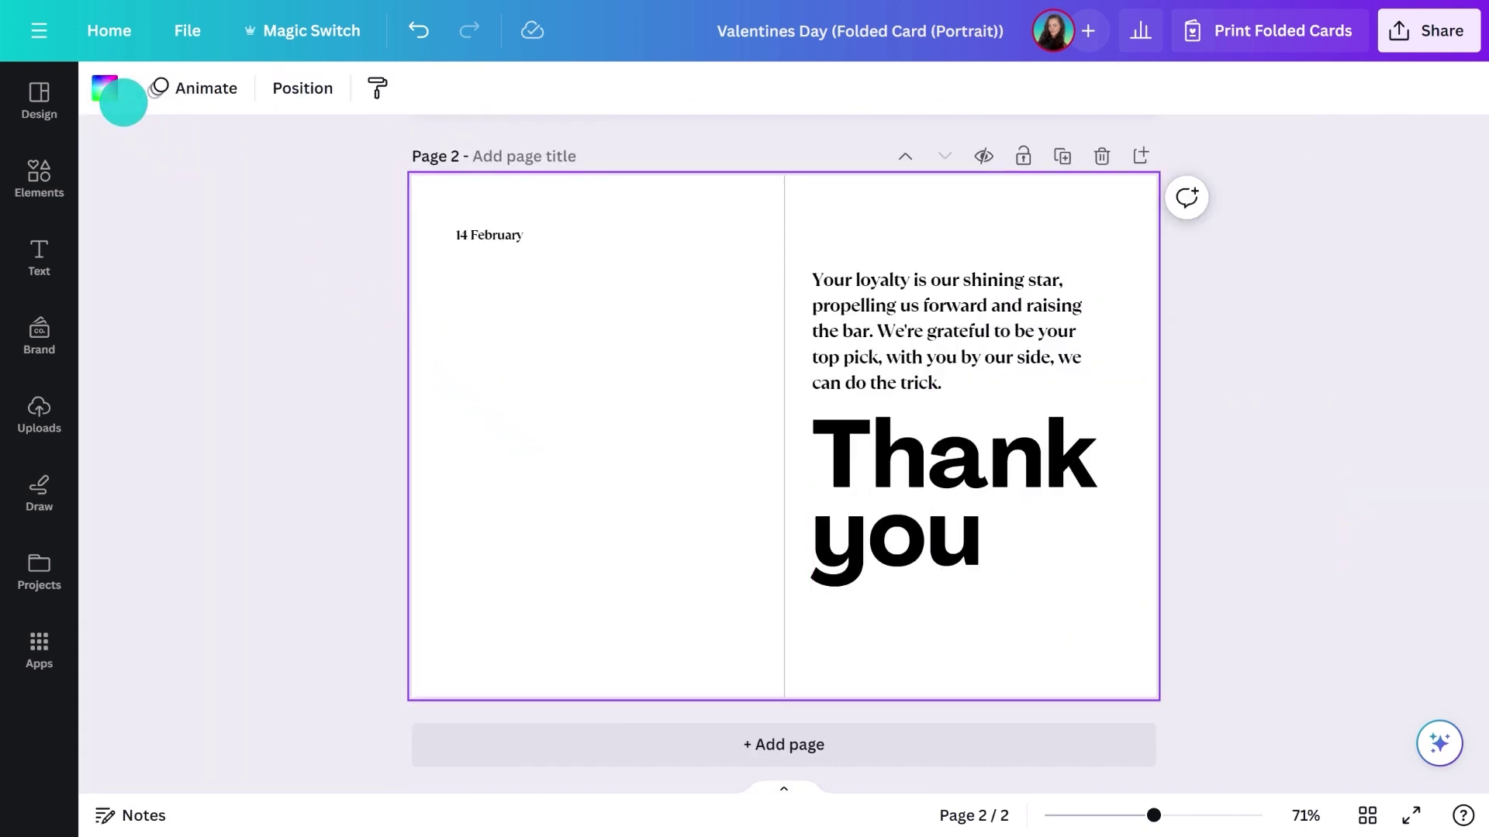
pyautogui.click(107, 89)
pyautogui.click(242, 220)
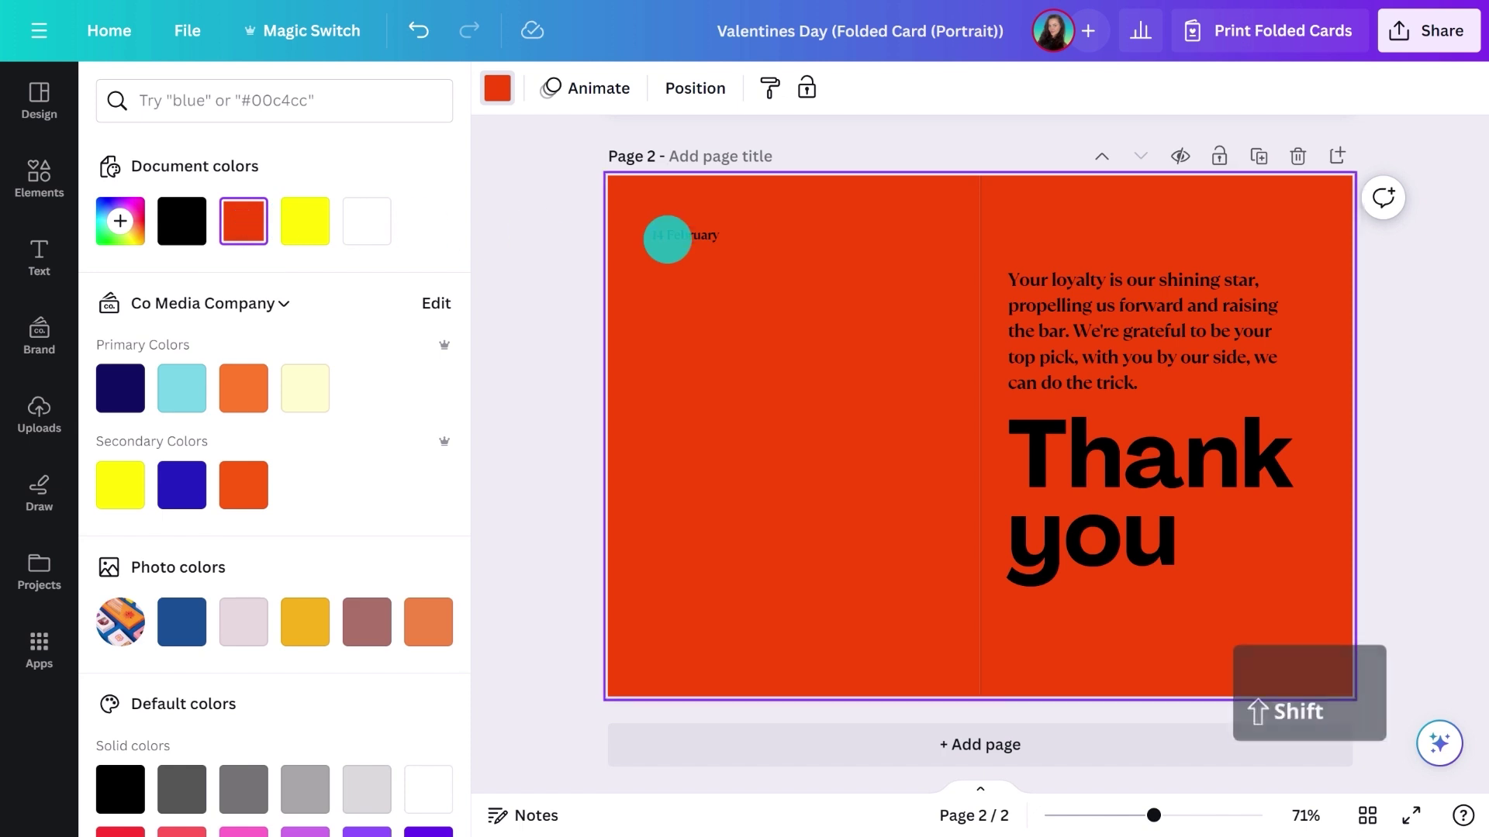
# Change the text colour of the date, loyalty message and "Thank you" heading on page 2 to white
pyautogui.keyDown('shift'); pyautogui.click(665, 236); pyautogui.keyUp('shift')
pyautogui.keyDown('shift'); pyautogui.click(904, 339); pyautogui.keyUp('shift')
pyautogui.keyDown('shift'); pyautogui.click(947, 482); pyautogui.keyUp('shift')
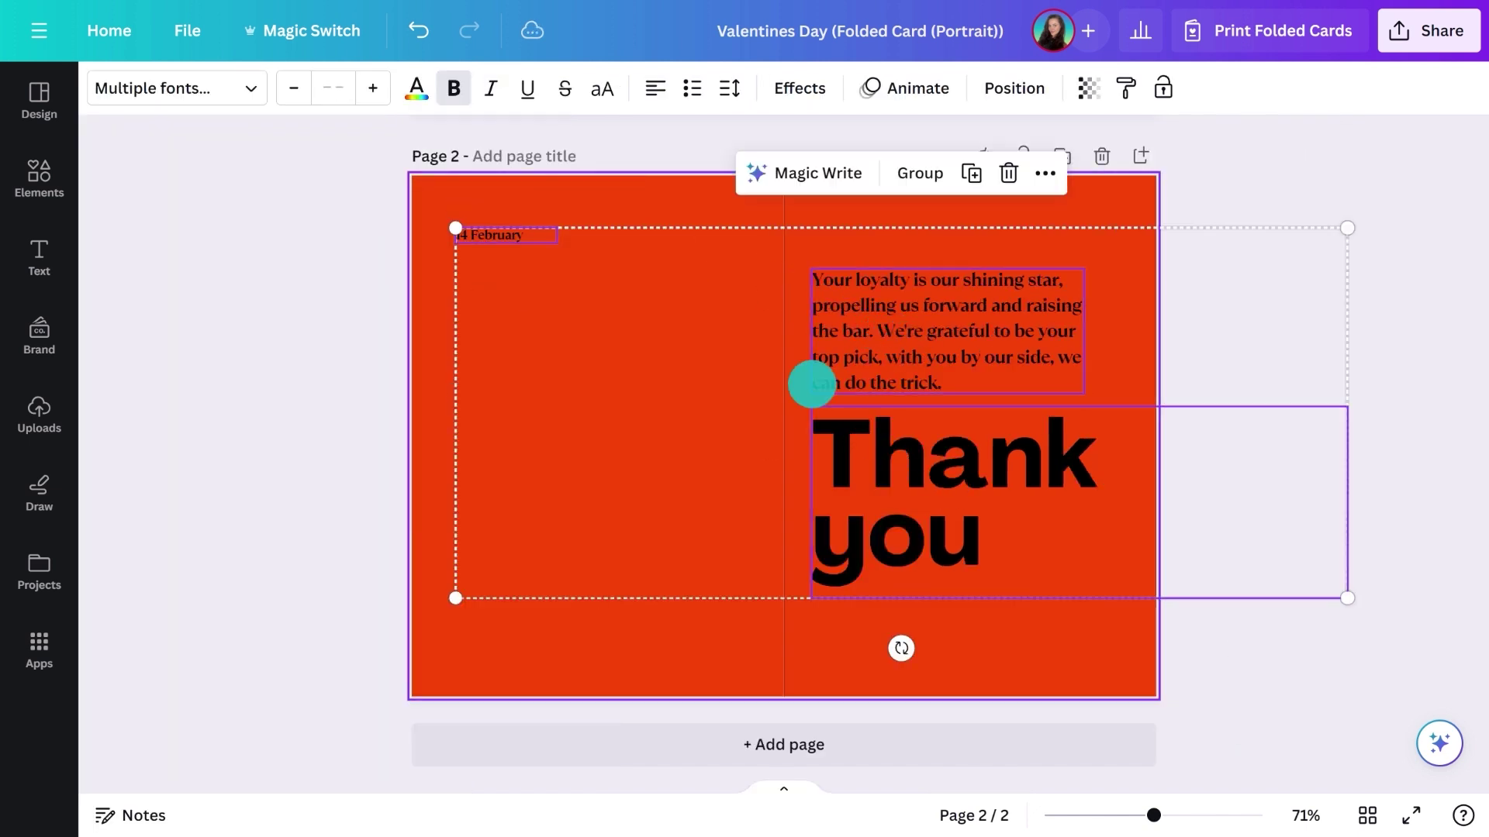
pyautogui.click(416, 89)
pyautogui.click(365, 221)
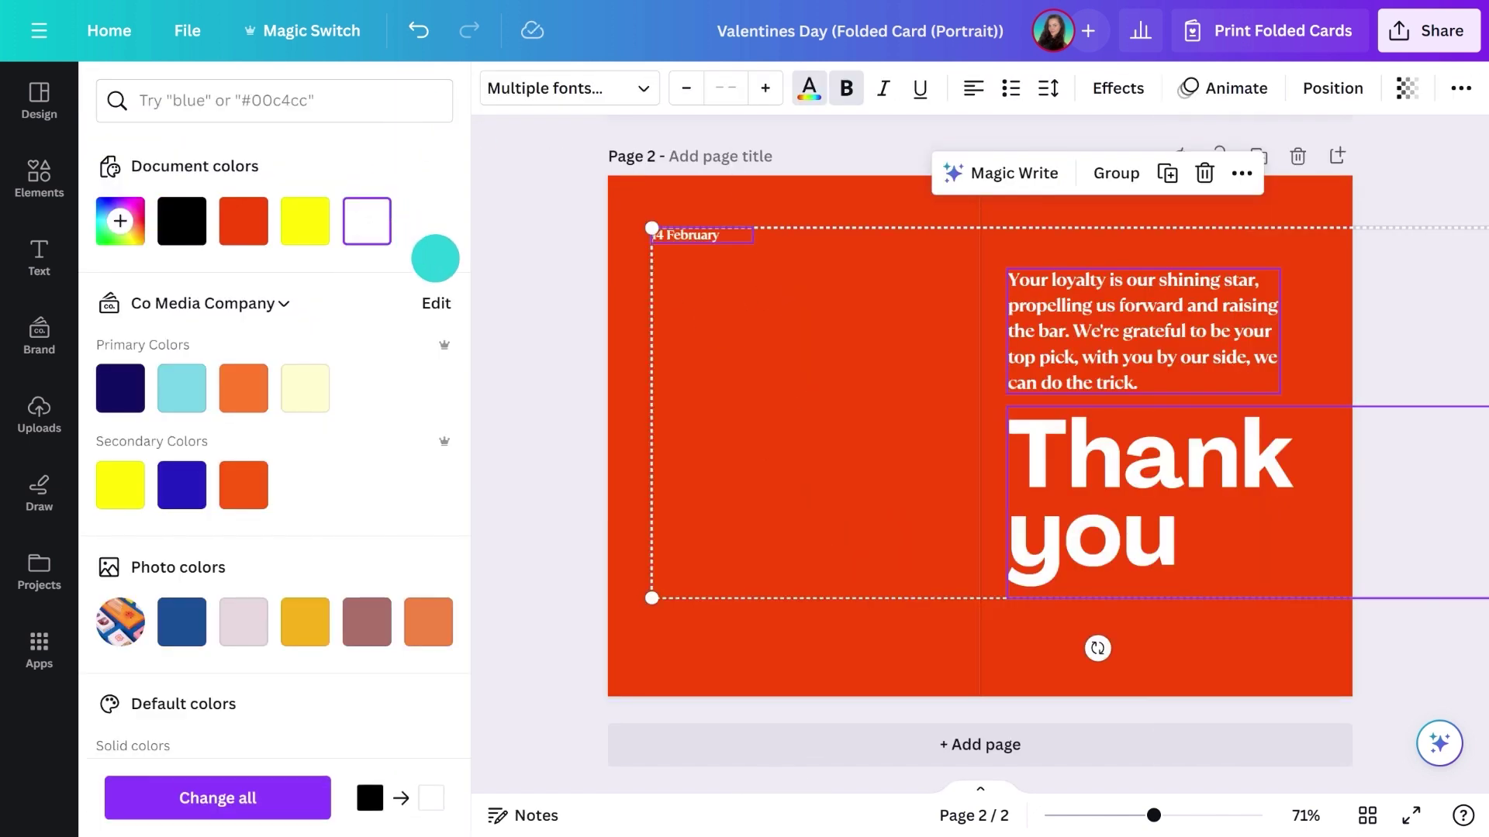
pyautogui.click(531, 328)
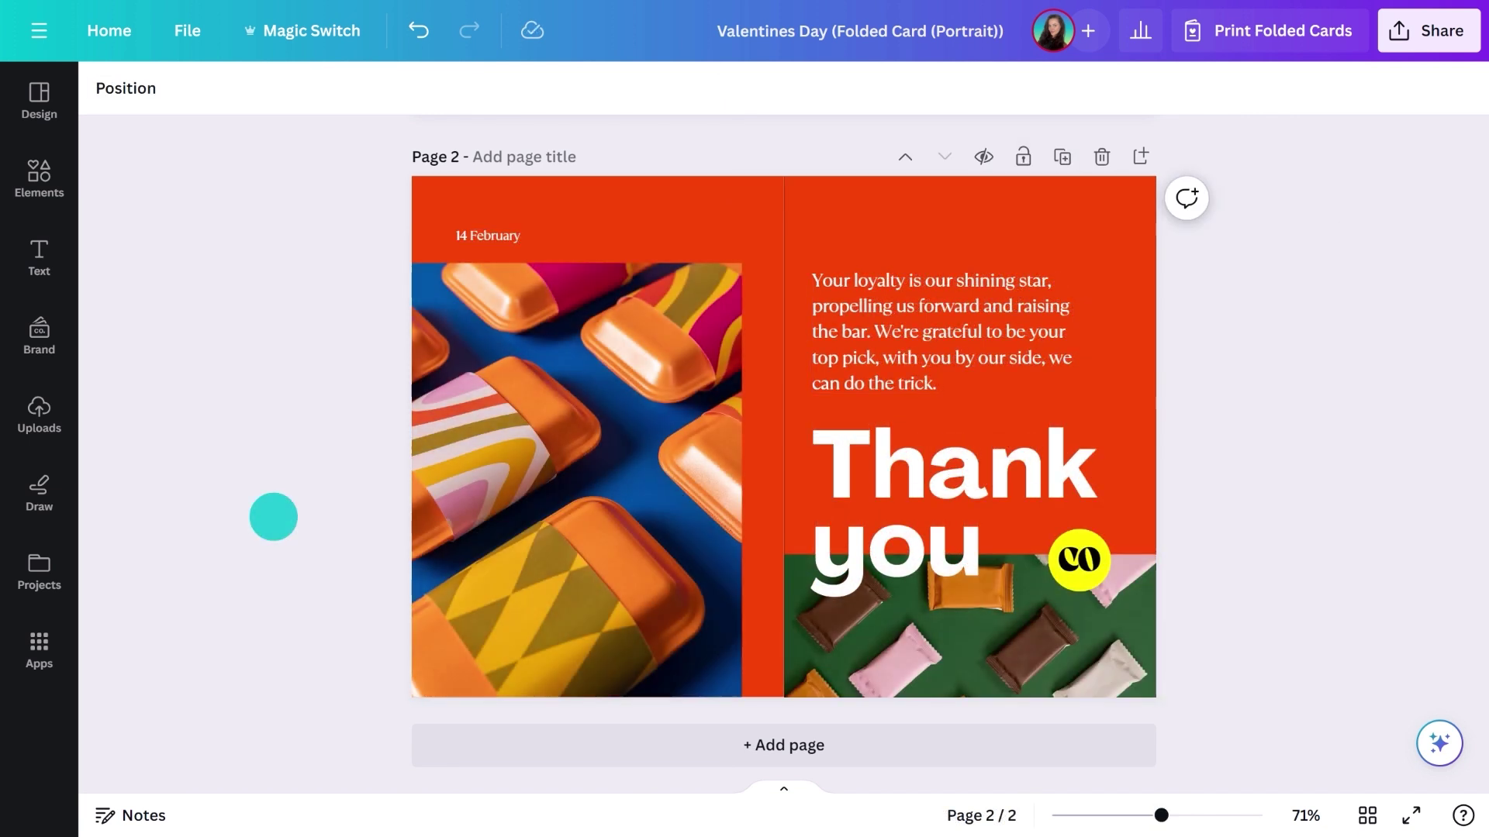
# Review the outside and inside pages of the branded folded card
pyautogui.scroll(5, 273, 516)
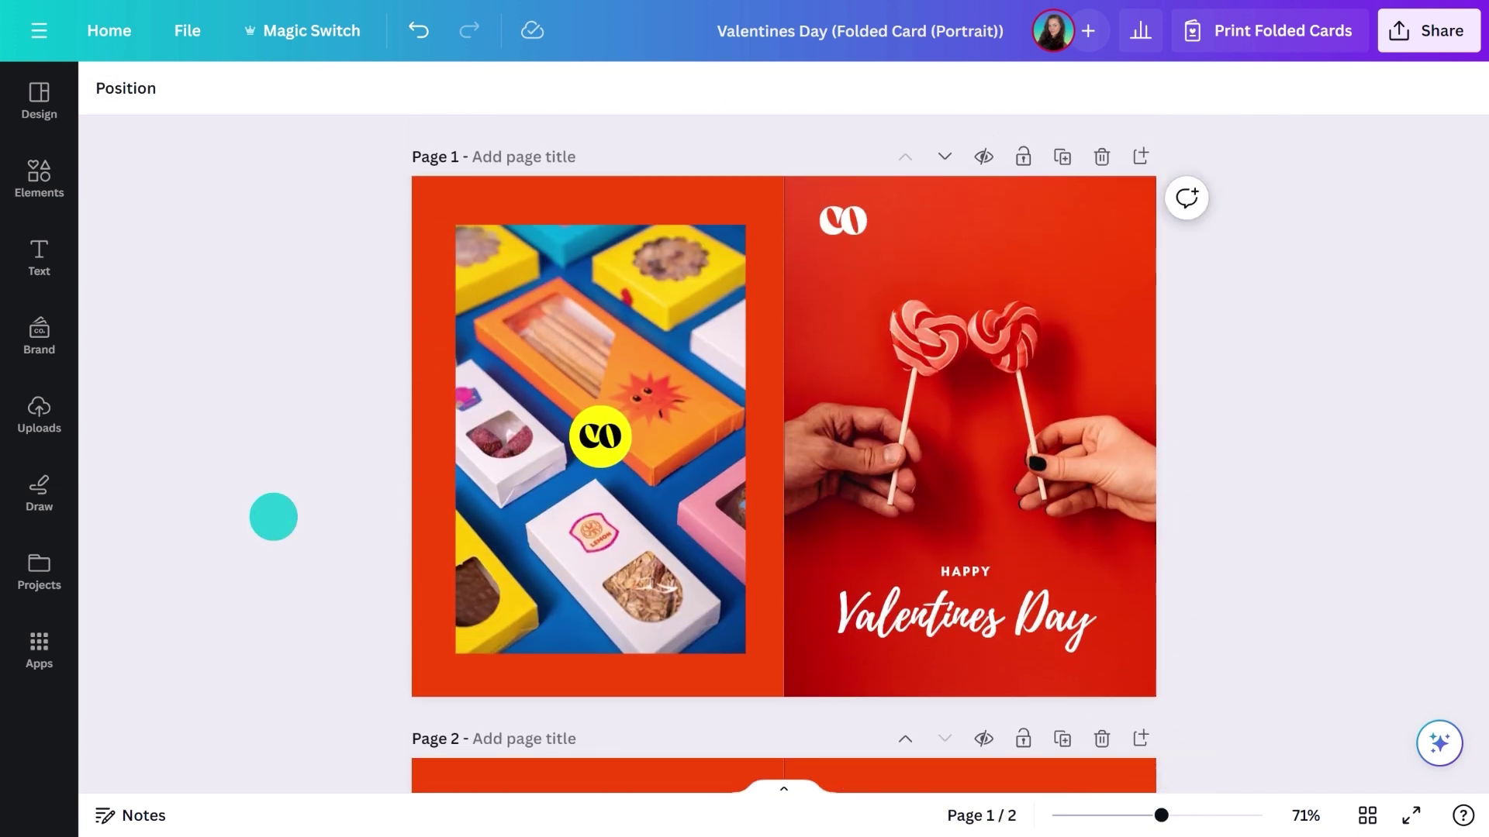
pyautogui.scroll(-5, 273, 517)
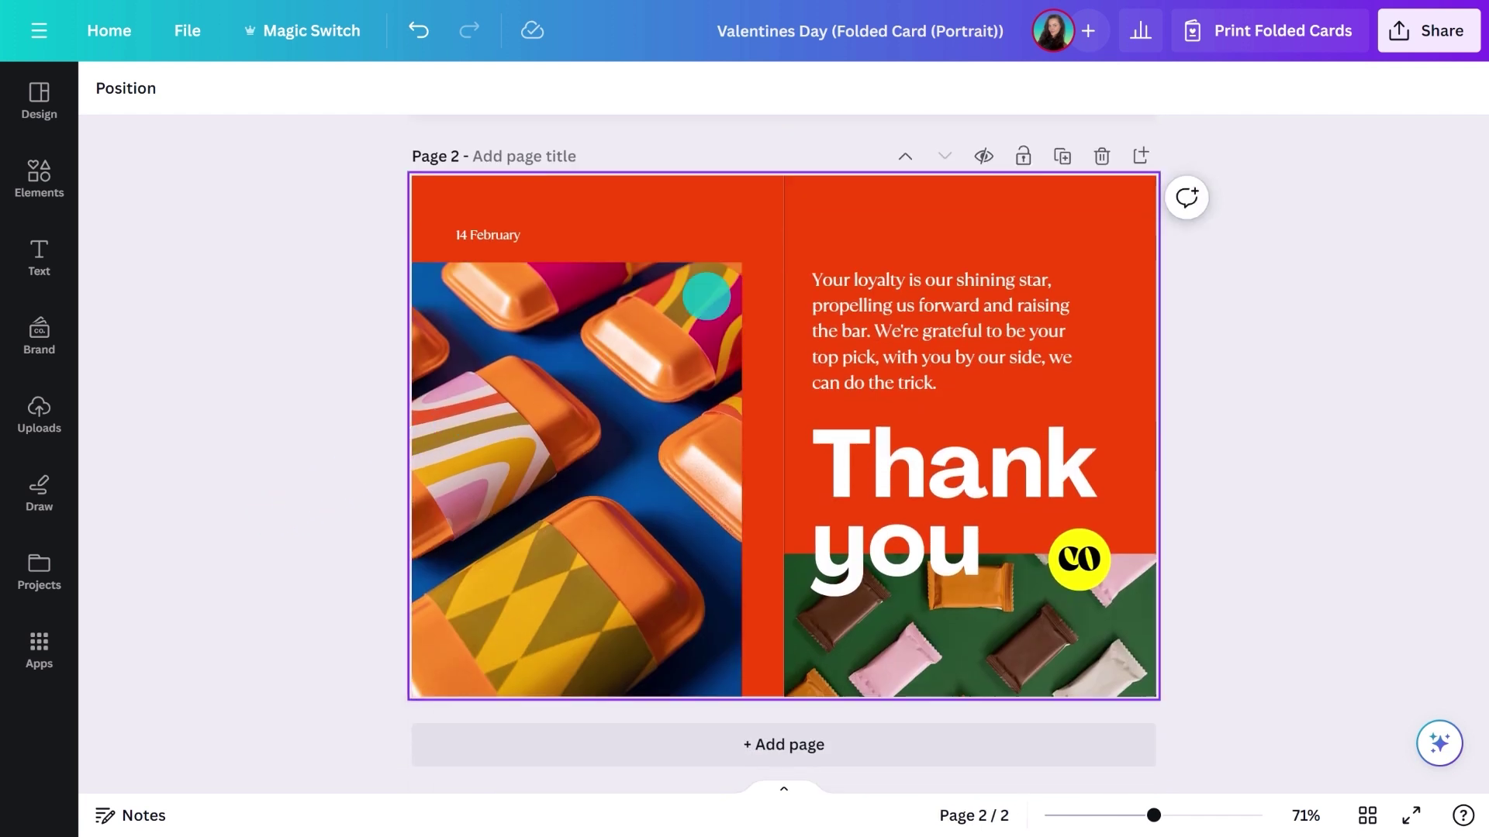
# Start a folded card print order and preview the enlarged mockups of the standing card and both spreads
pyautogui.click(1228, 31)
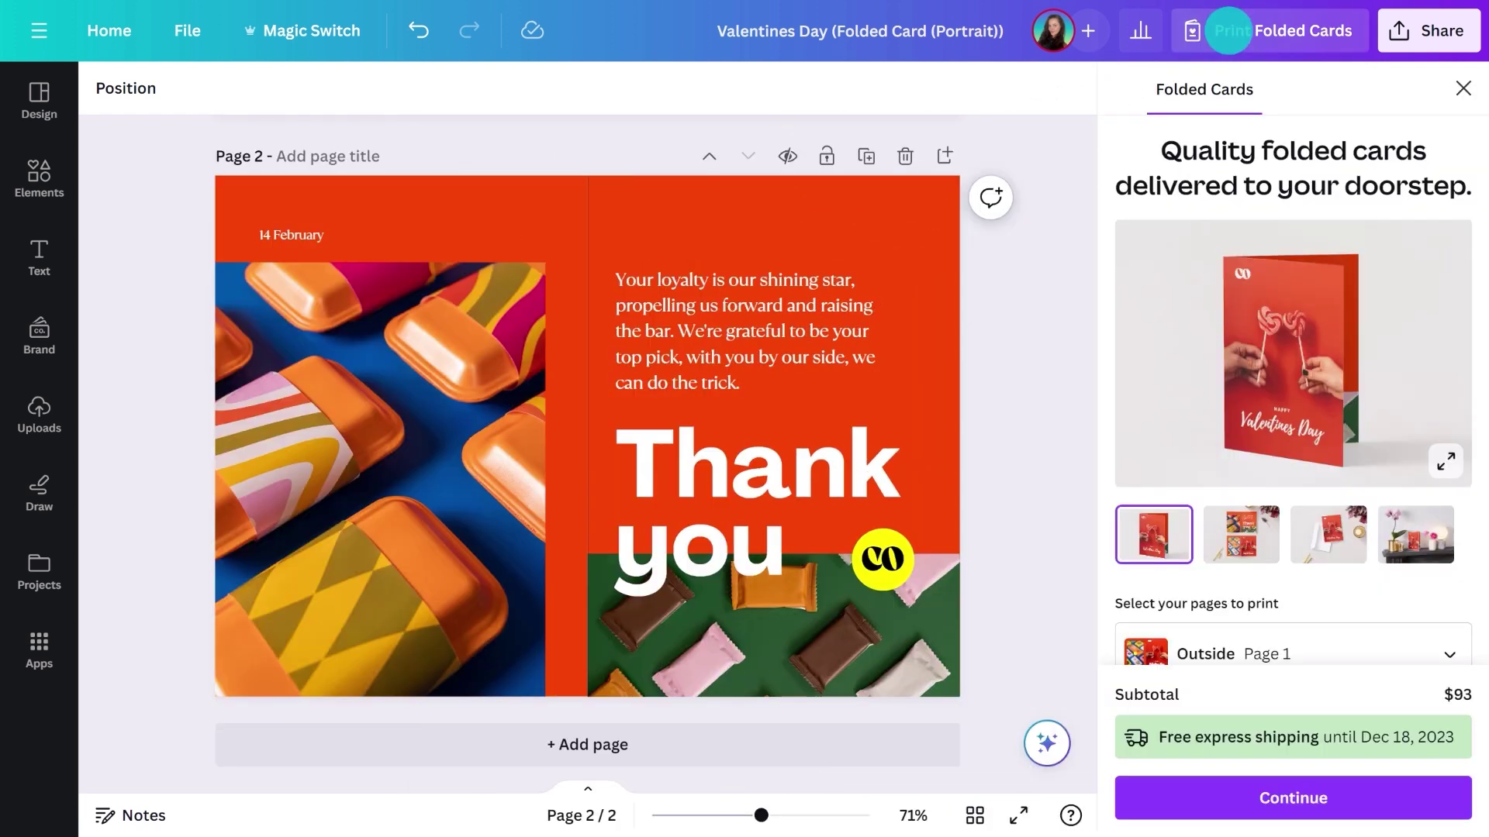
pyautogui.click(1445, 465)
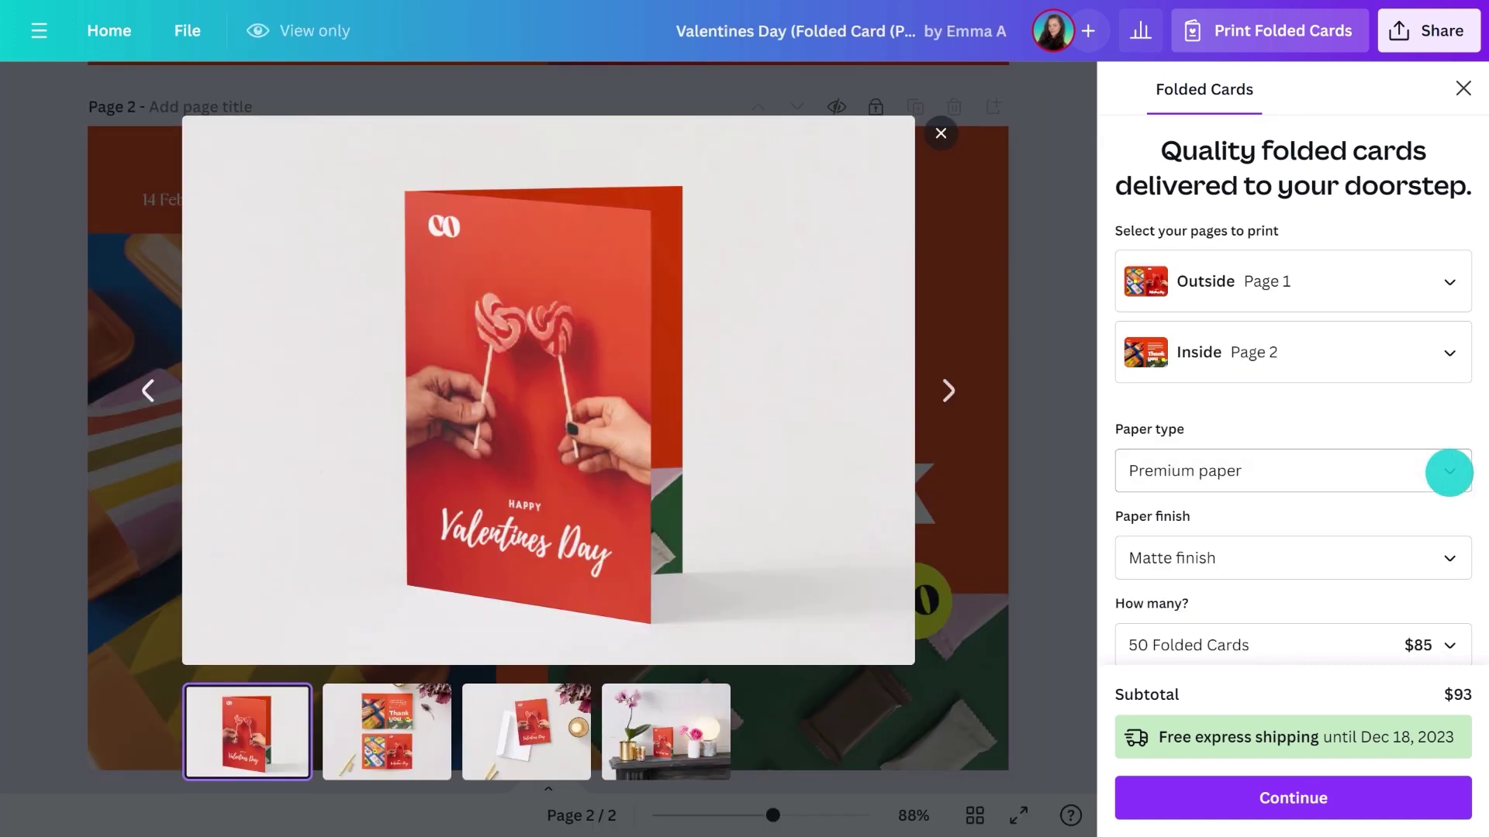
pyautogui.click(372, 725)
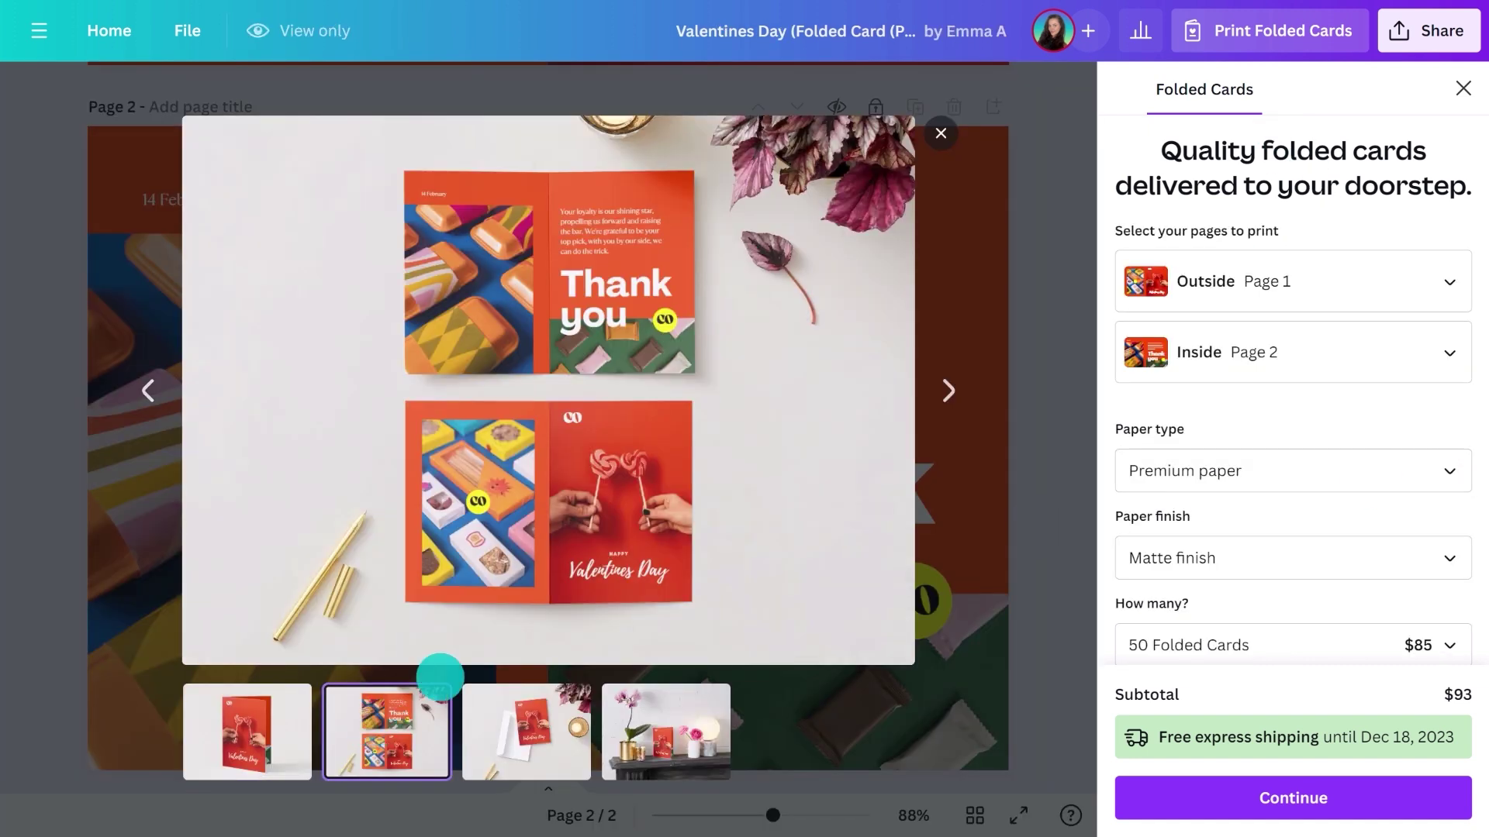
pyautogui.click(941, 135)
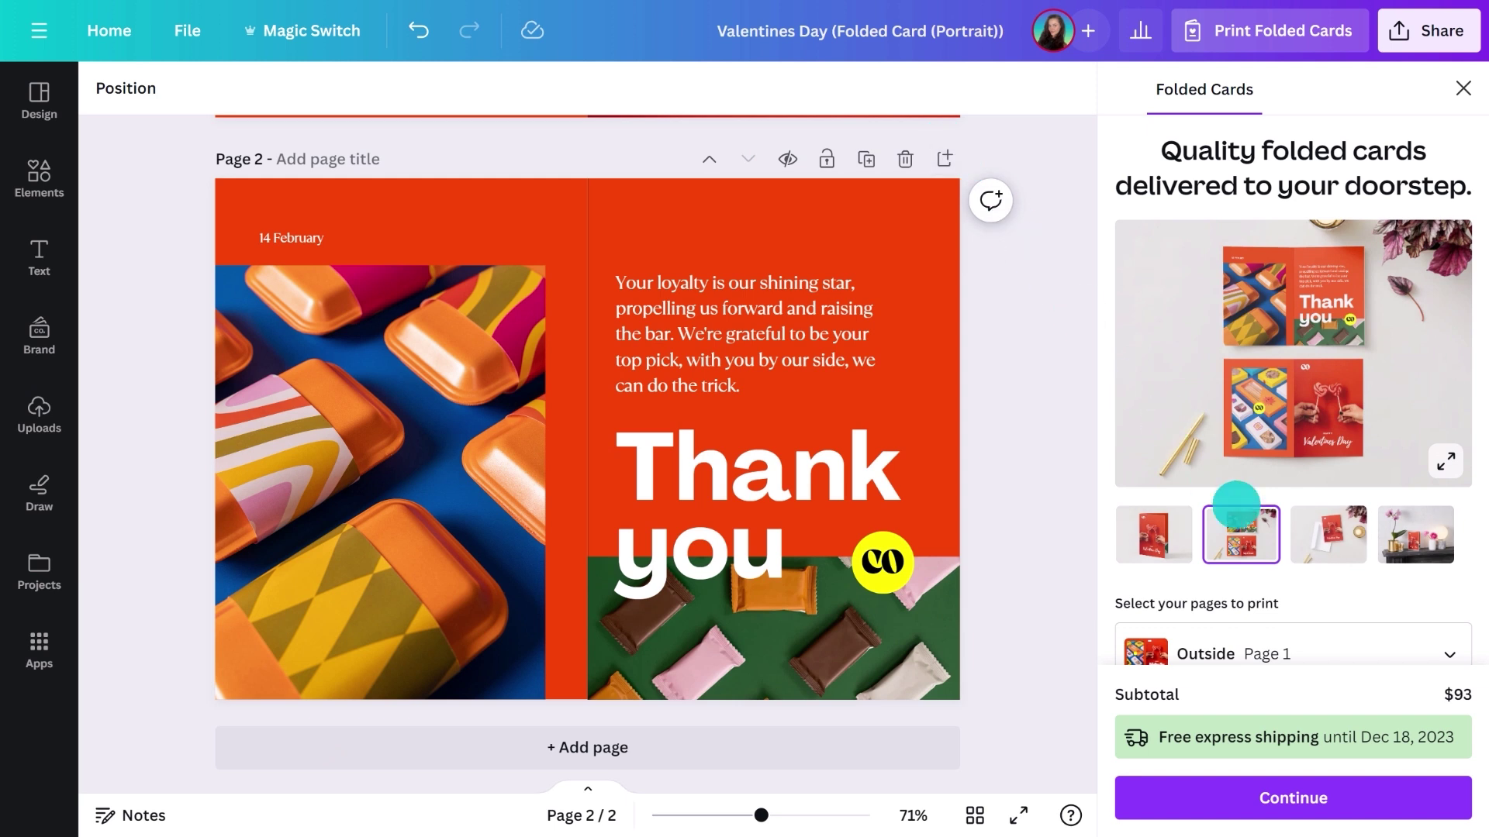
# Set the print order's paper type to Deluxe paper and the paper finish to Uncoated finish
pyautogui.scroll(-7, 1301, 587)
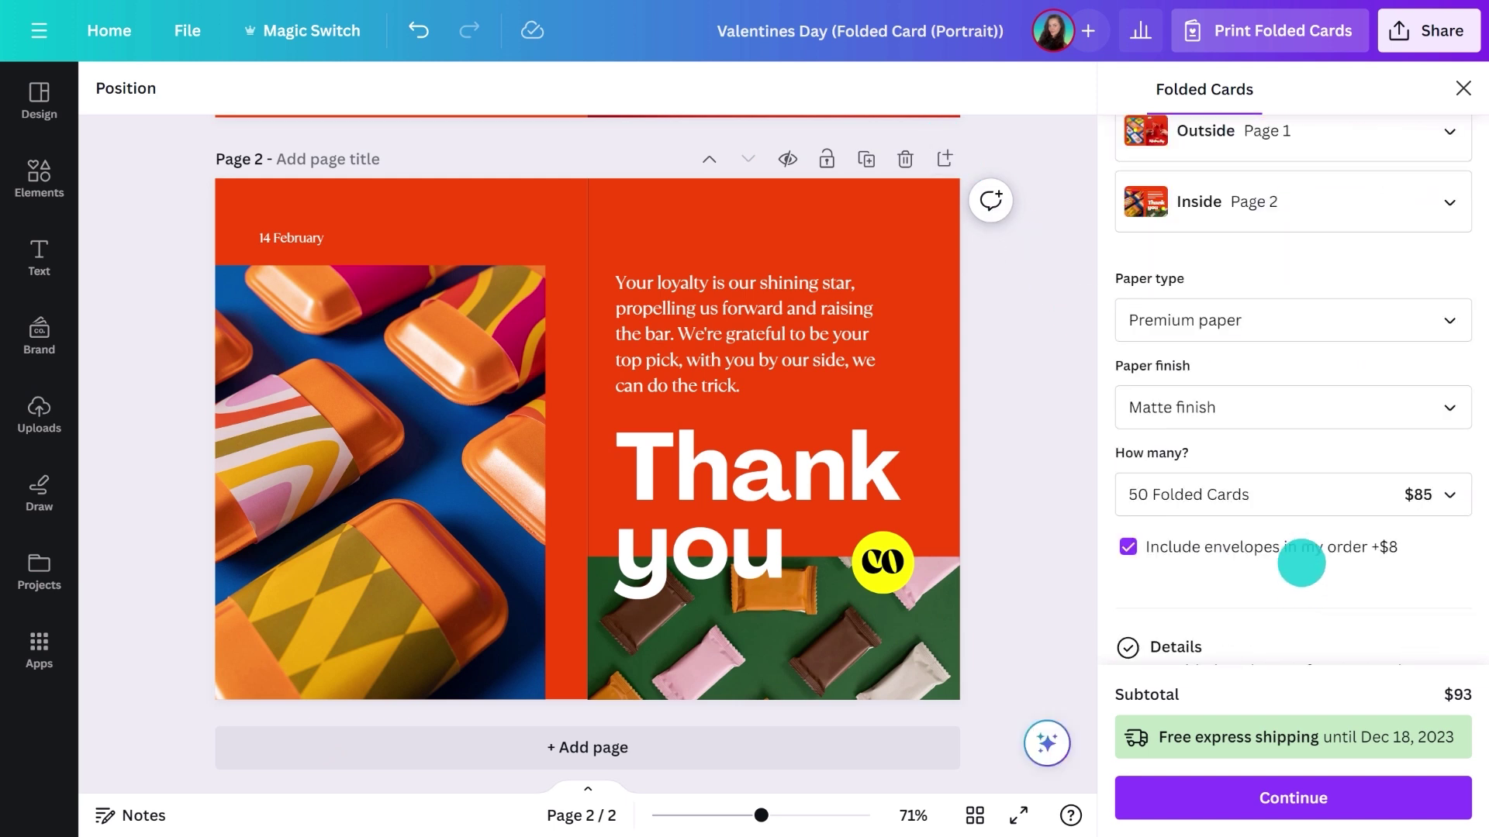
pyautogui.click(1288, 314)
pyautogui.click(1252, 472)
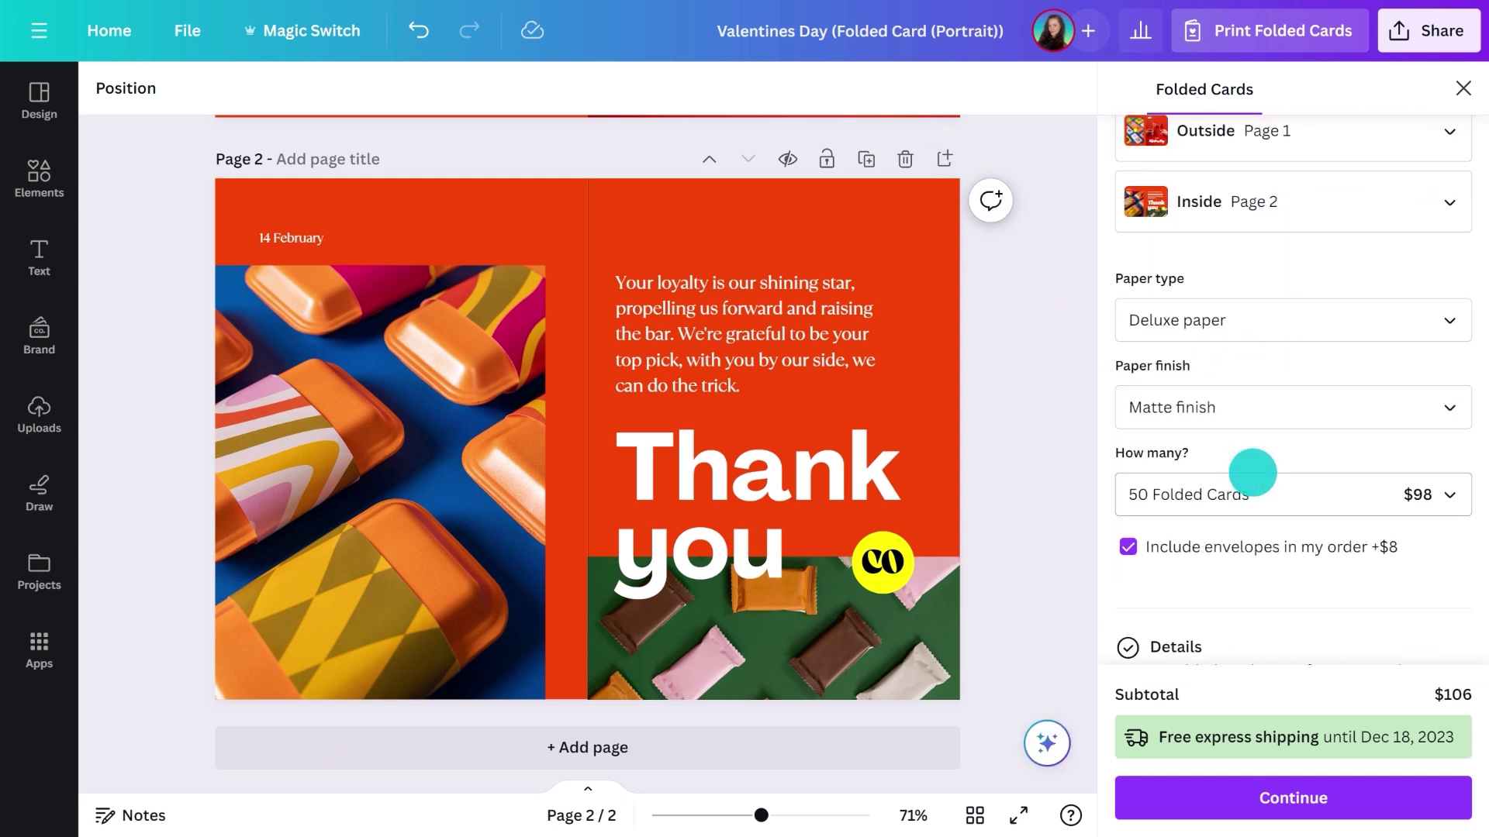
pyautogui.click(1259, 426)
pyautogui.click(1215, 609)
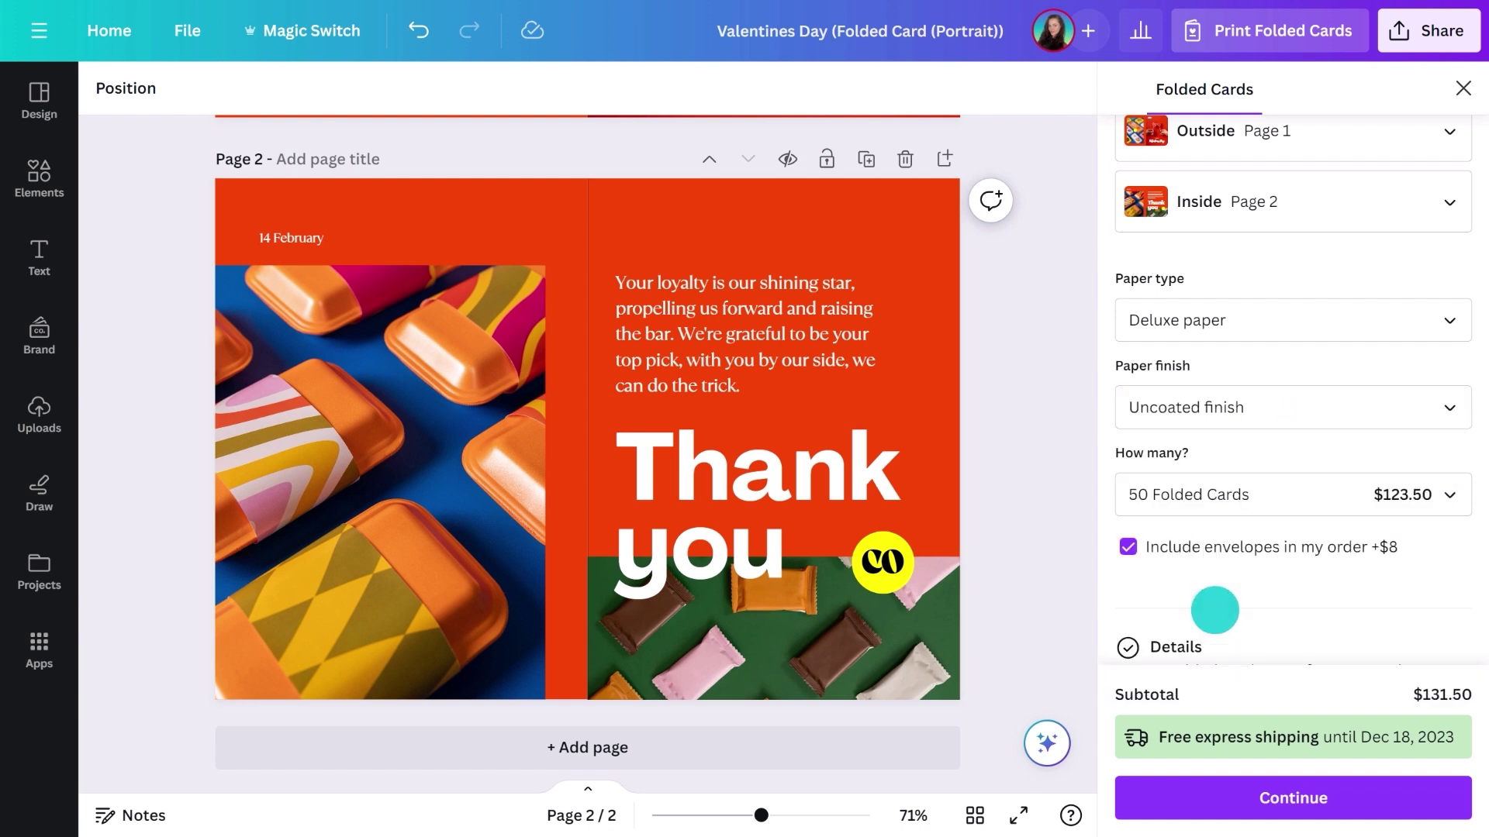
# Compare the available print quantities and choose 50 Folded Cards for the order
pyautogui.click(1283, 490)
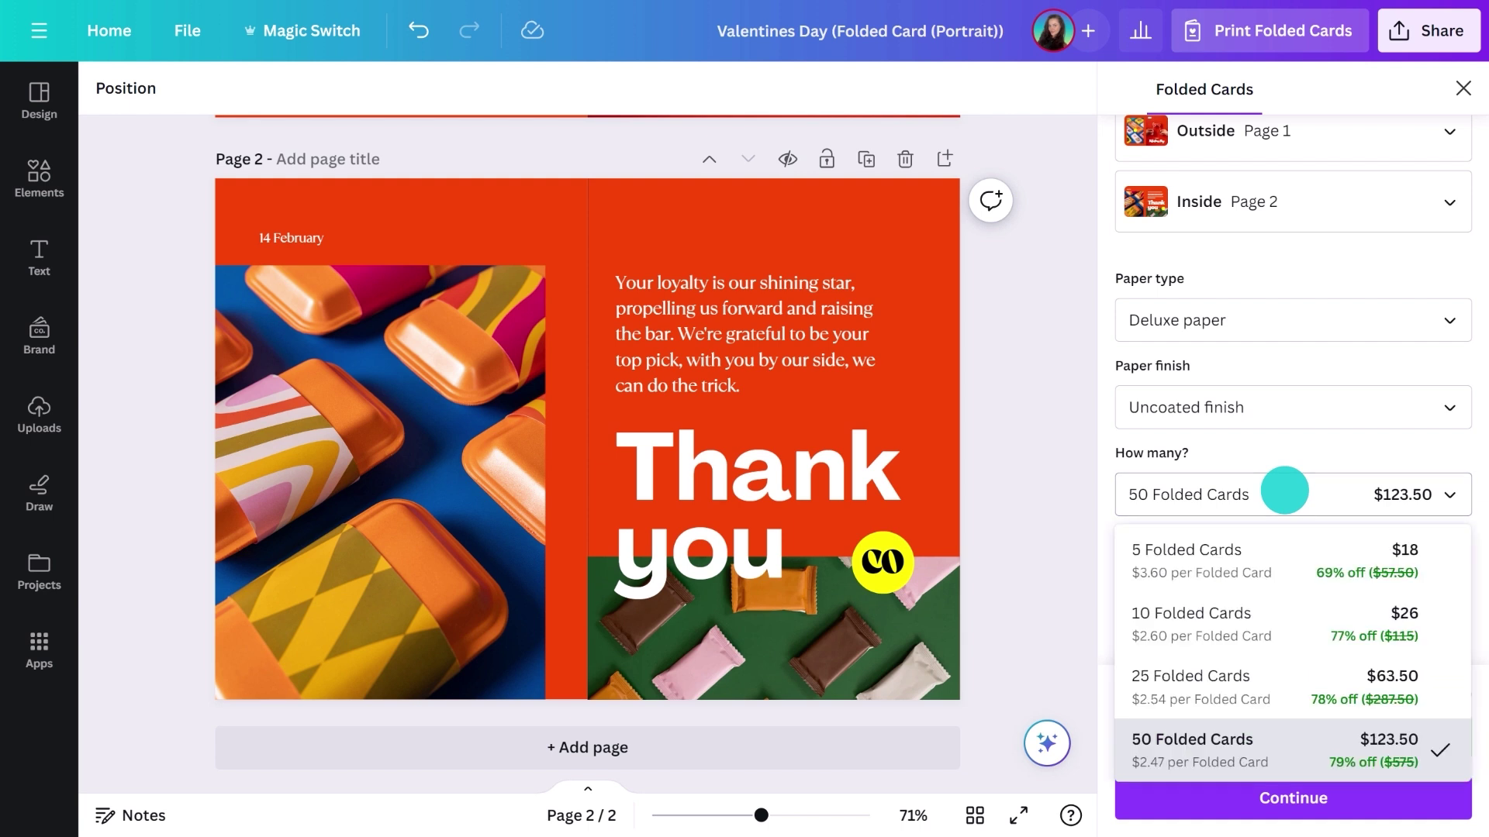
pyautogui.scroll(2, 1203, 572)
pyautogui.scroll(-3, 1206, 589)
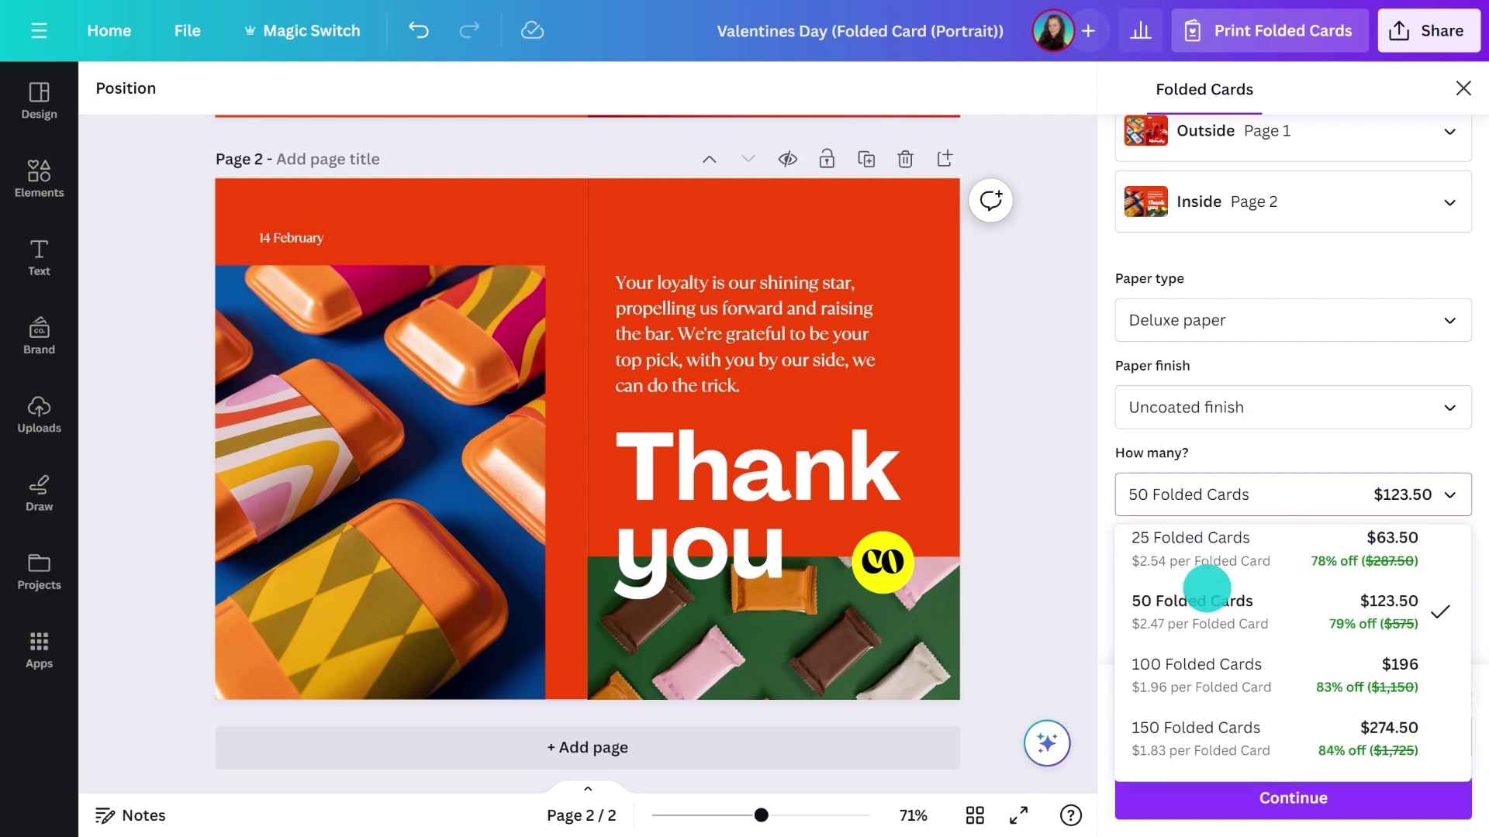
pyautogui.click(1206, 589)
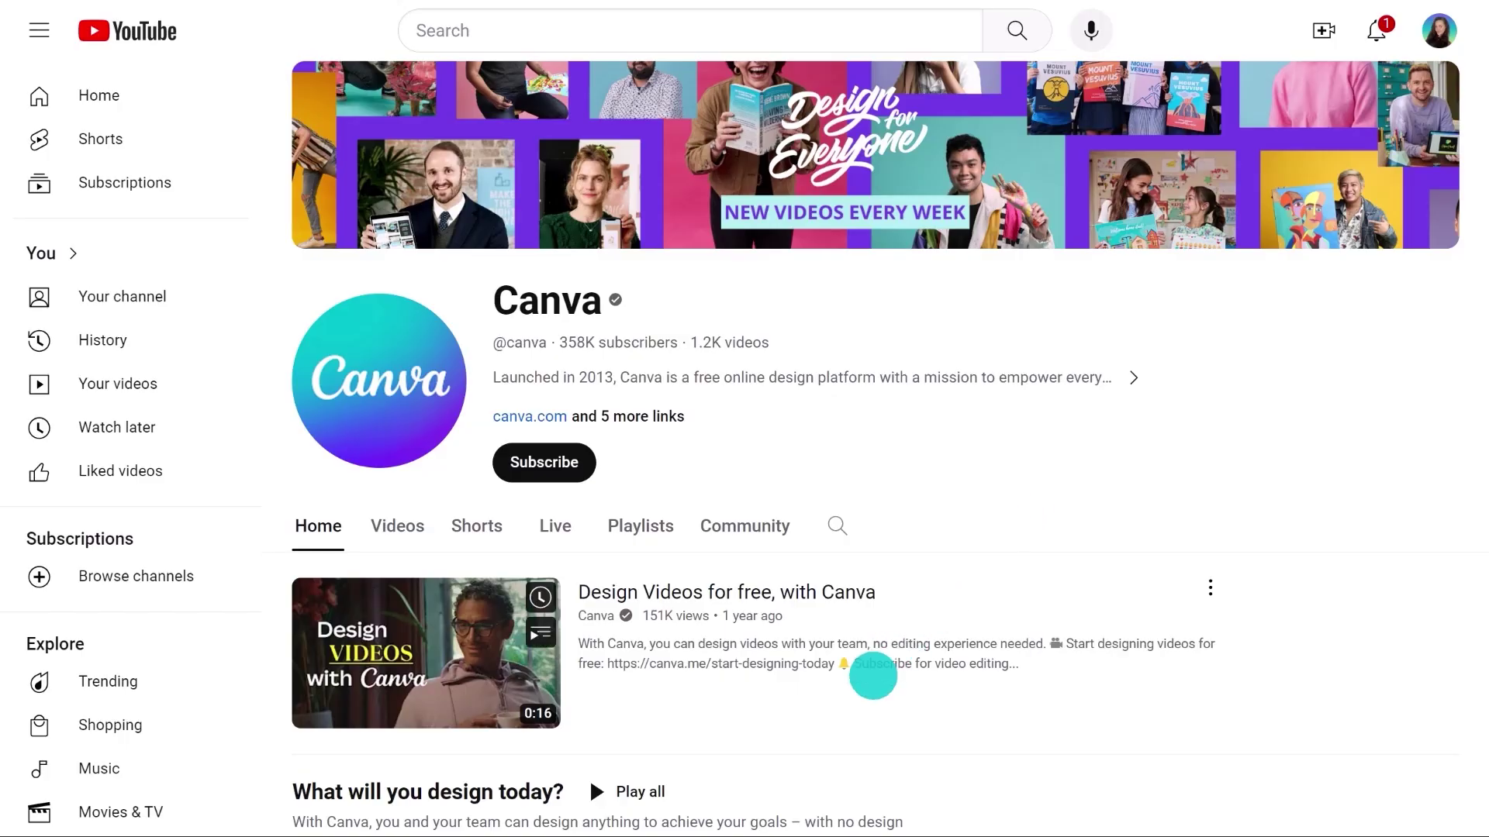
# On Canva's YouTube channel, open "Create professional Hollywood movie posters, for free" from the "Tips from the team at Canva" playlist
pyautogui.scroll(-15, 836, 717)
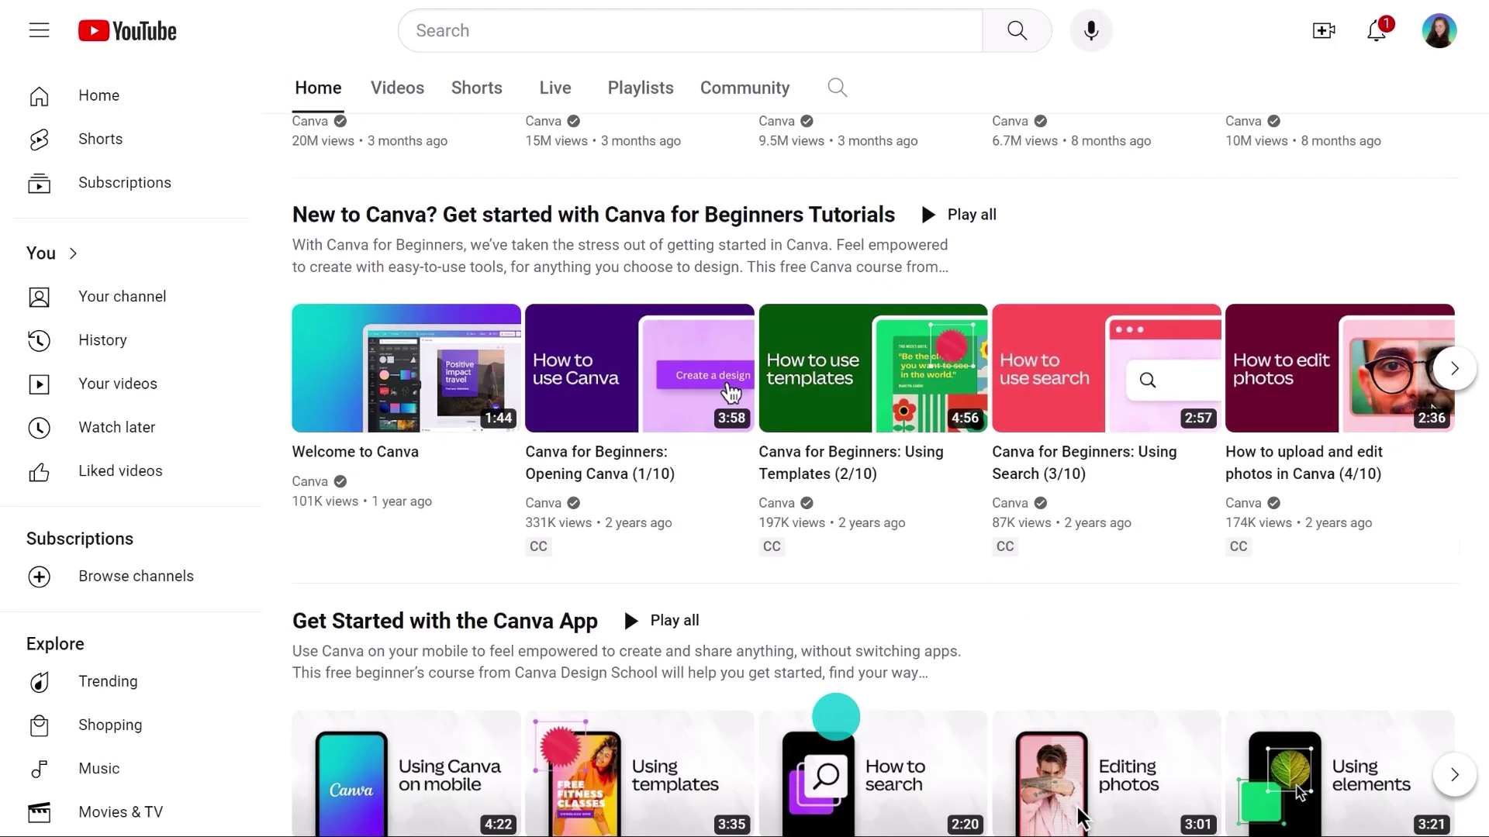
pyautogui.scroll(-5, 836, 717)
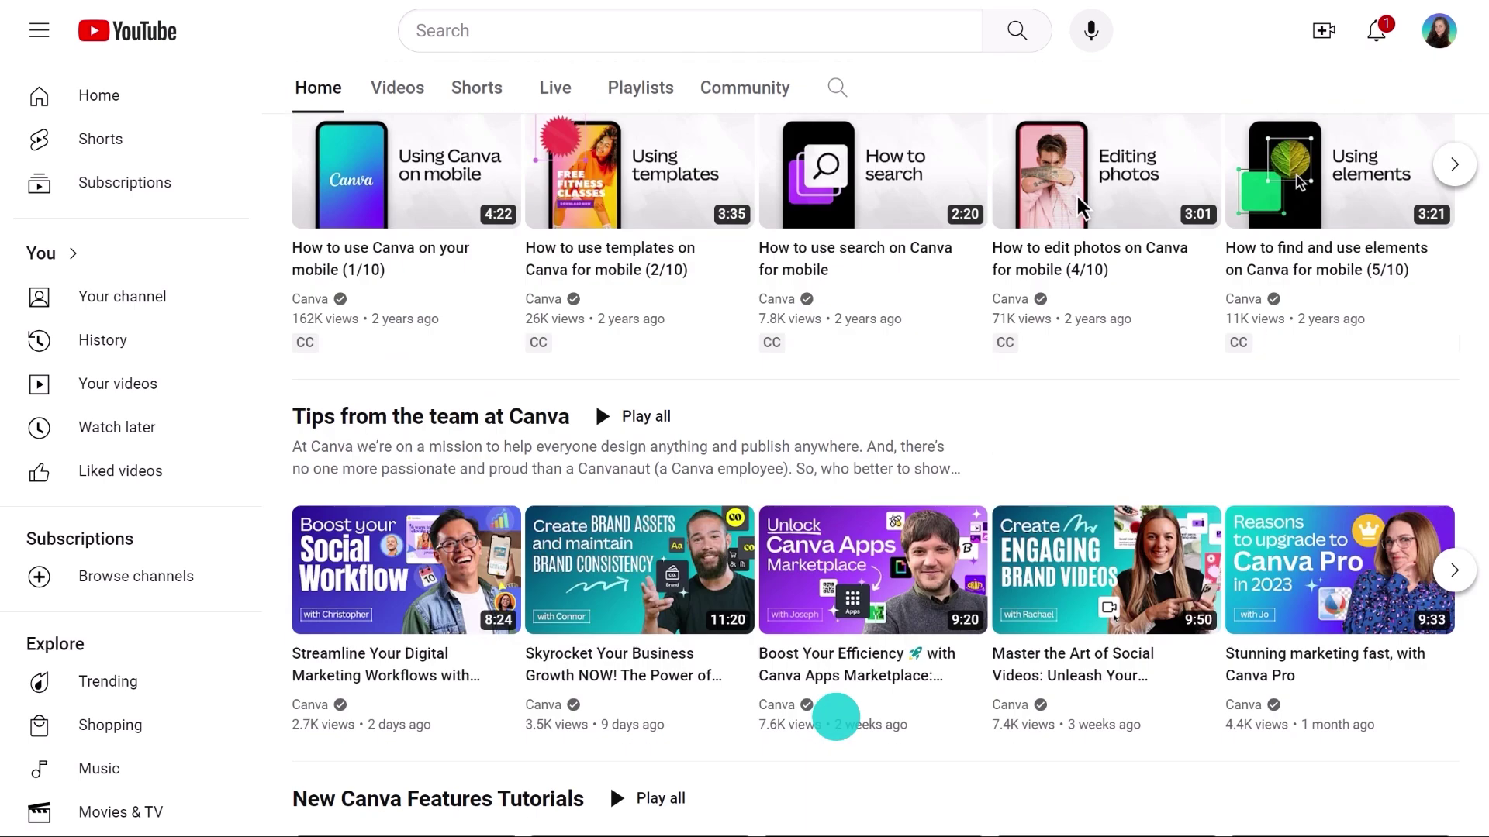
pyautogui.click(500, 415)
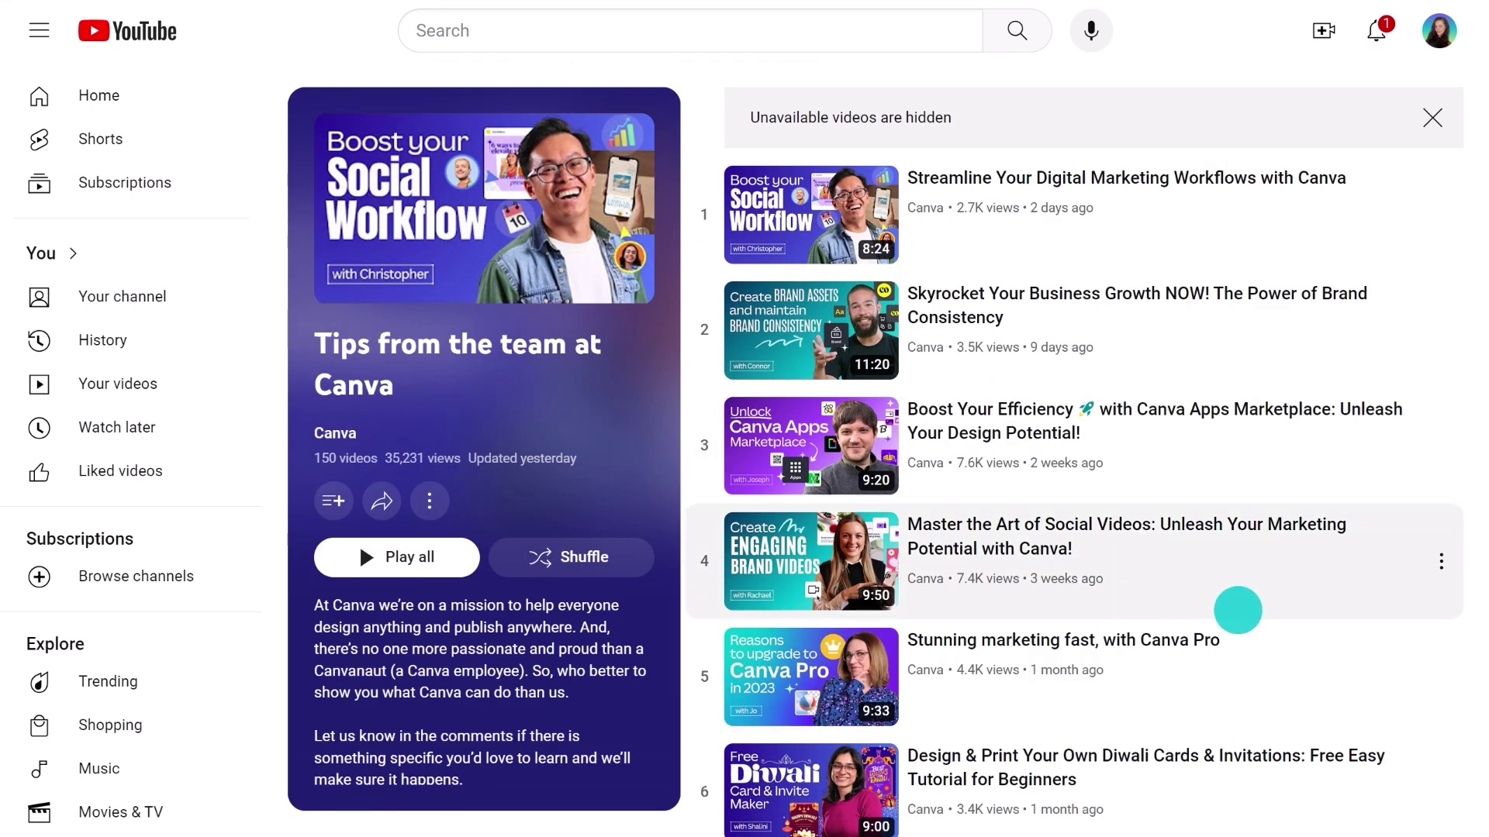
pyautogui.scroll(-9, 1292, 624)
pyautogui.scroll(-18, 1292, 624)
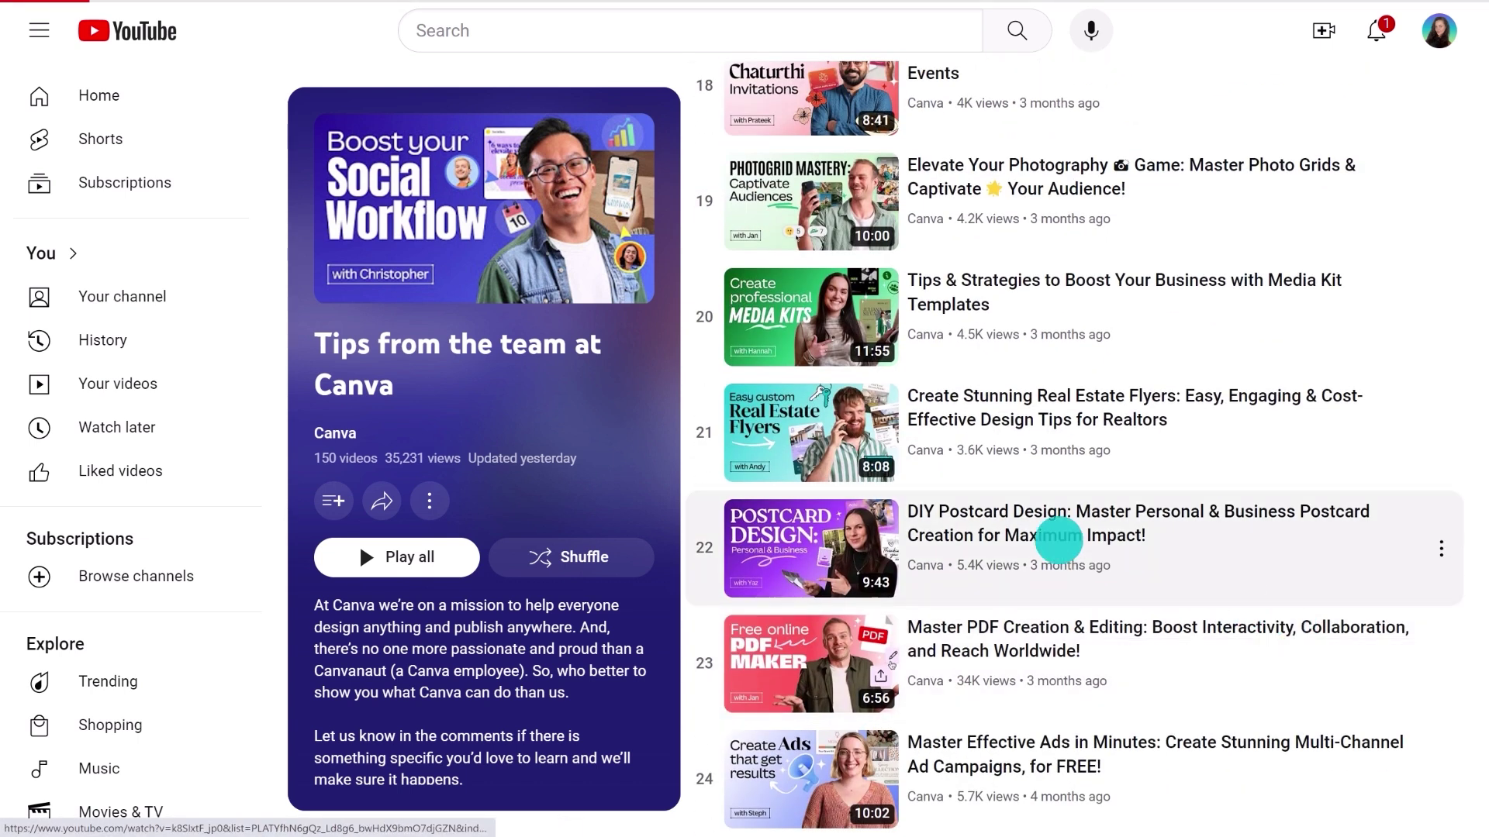
pyautogui.click(1058, 541)
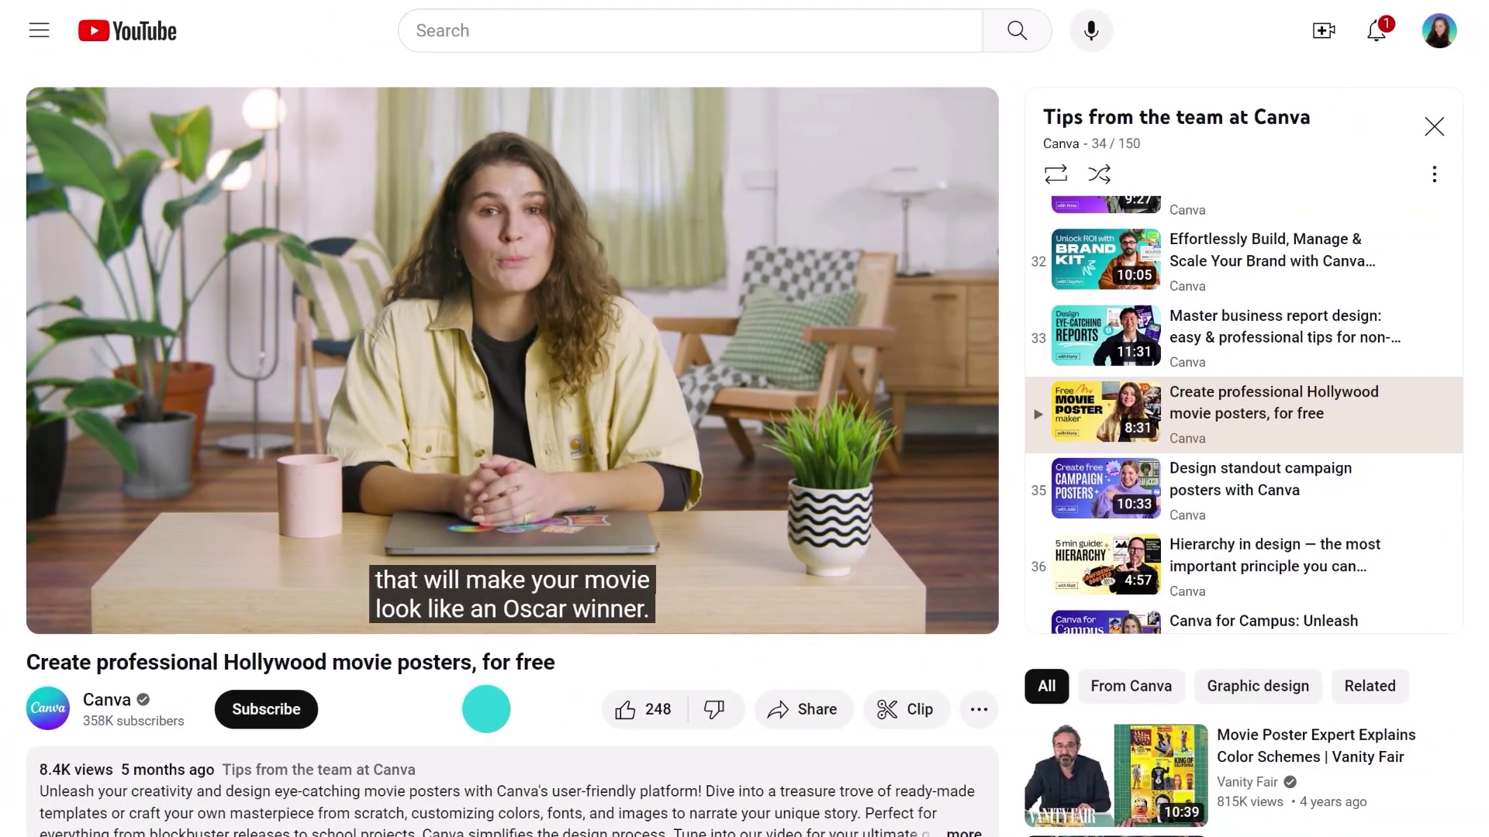
# Subscribe to the Canva channel and turn on all notifications for it
pyautogui.click(265, 696)
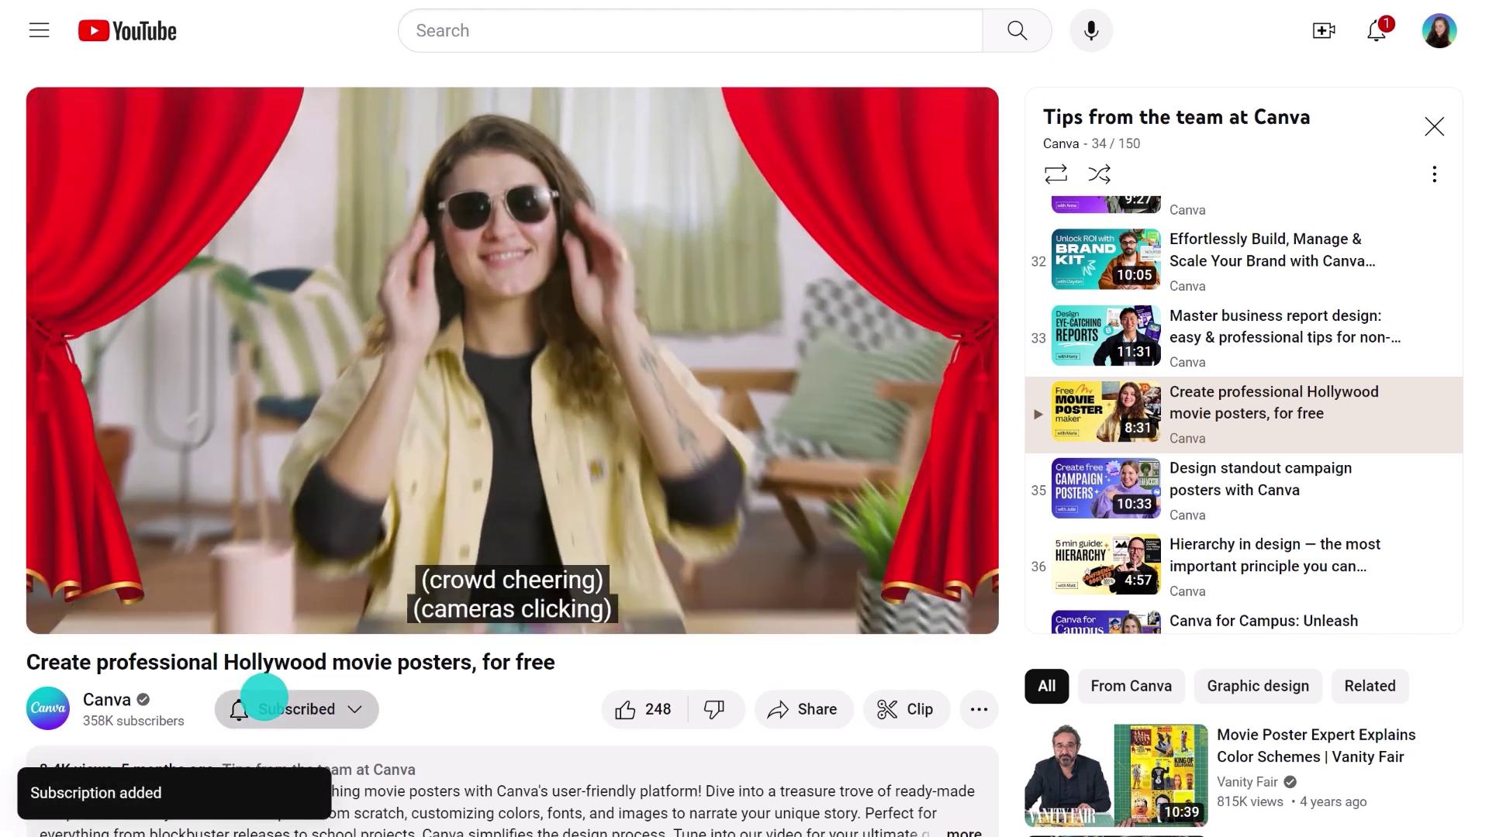
pyautogui.click(260, 700)
pyautogui.click(226, 541)
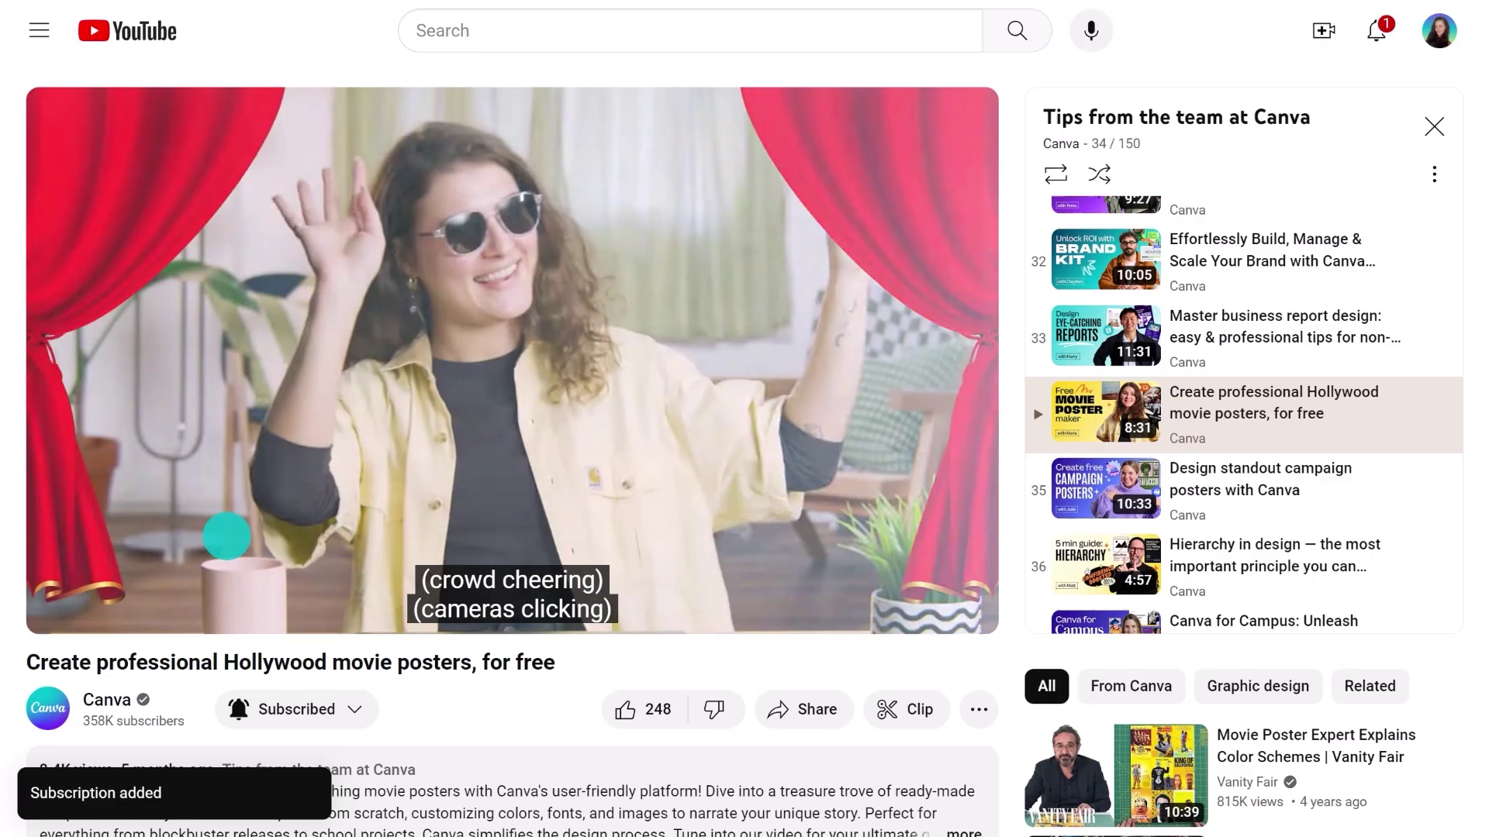